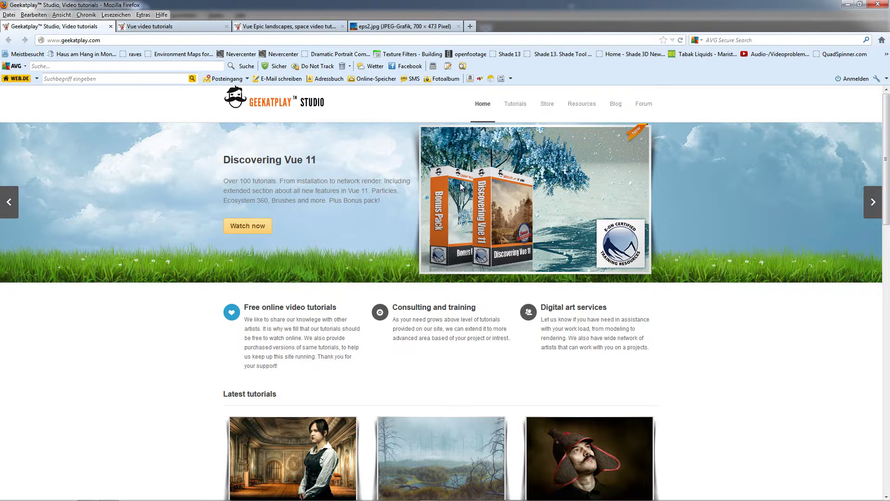
- Look over the Geekatplay site's tutorial categories, Vue tutorials, Epic Landscapes Space Edition page and the eps2.jpg reference image
mouse_move(525, 105)
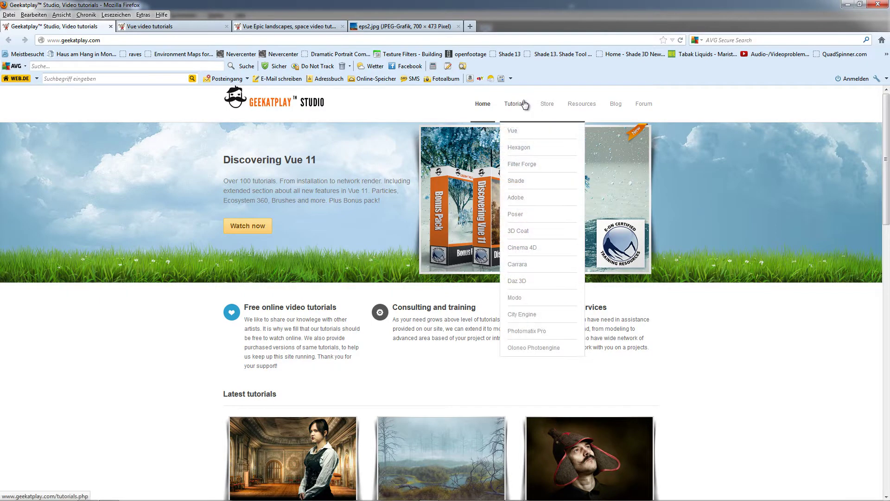
click(171, 29)
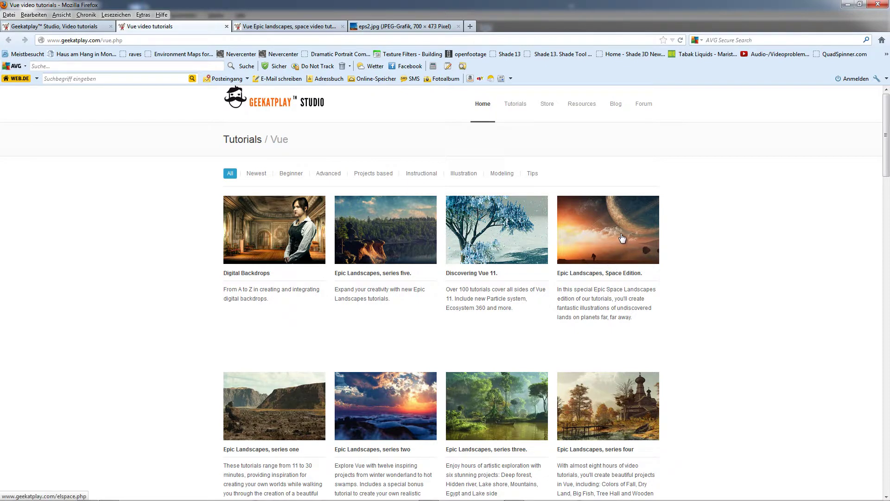
click(287, 26)
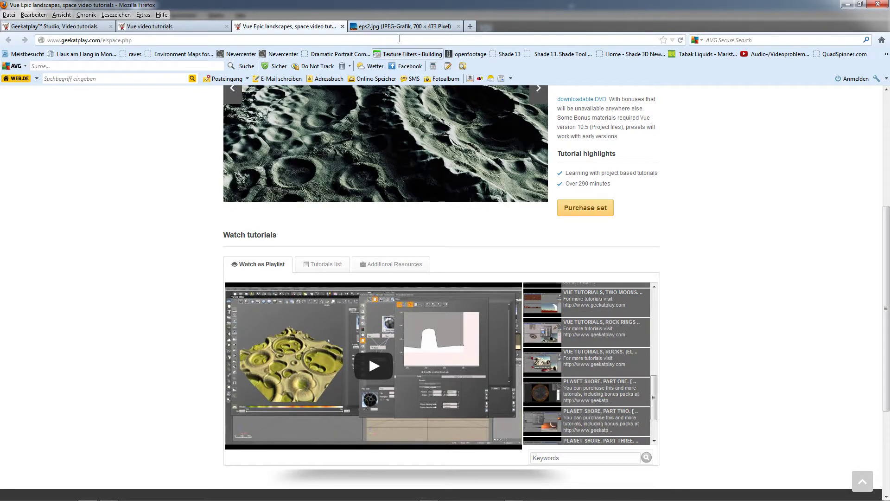
click(393, 28)
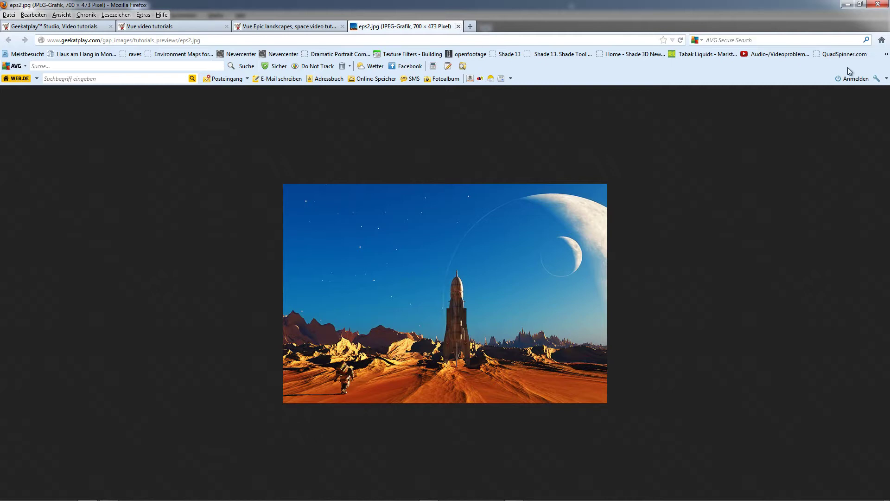
- Switch from the browser to Vue 11 Infinite and add a procedural terrain to the scene
click(873, 7)
click(424, 271)
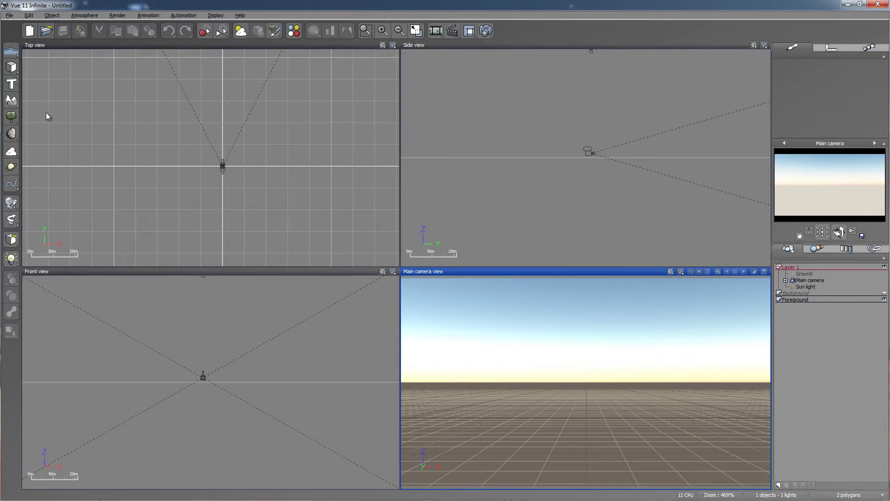
click(14, 106)
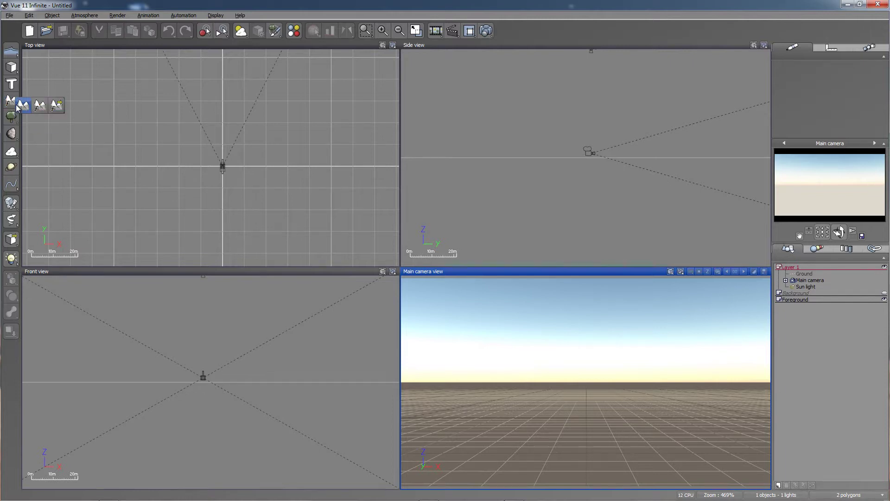
click(40, 107)
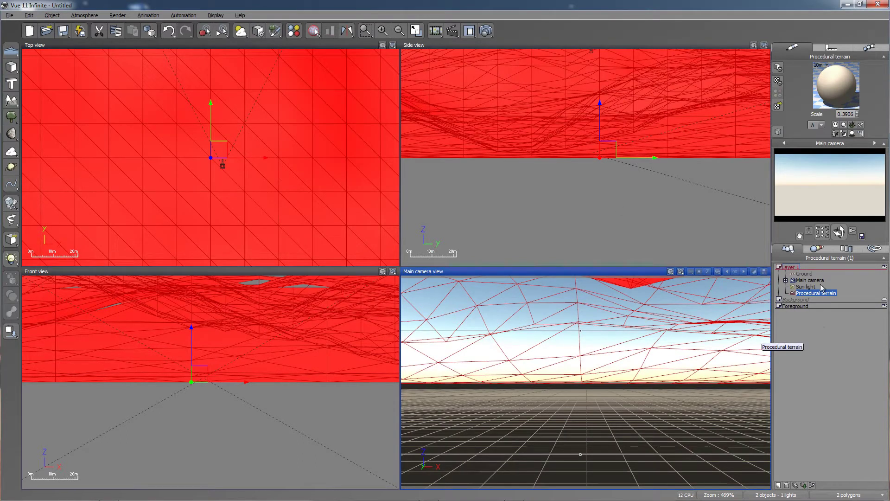
- Open the procedural terrain in the Terrain Editor and load Ultrasharp from the Fractals collection as its altitude function
double_click(817, 293)
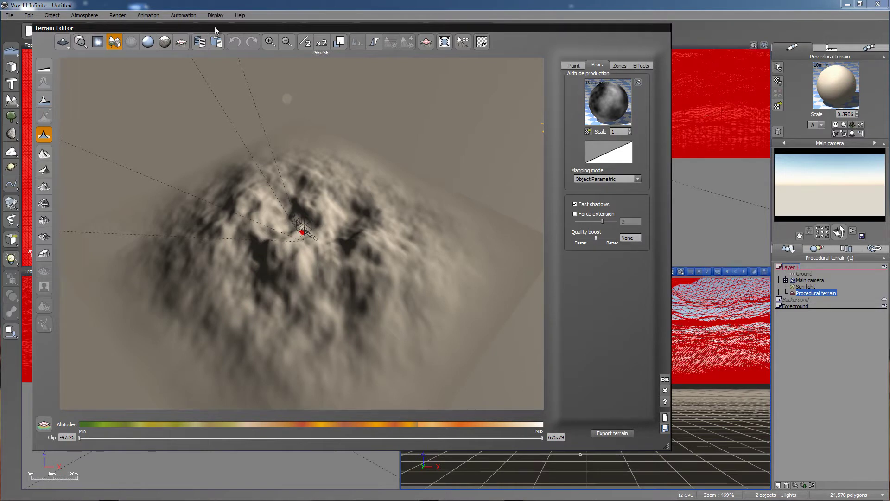
drag(215, 27, 295, 72)
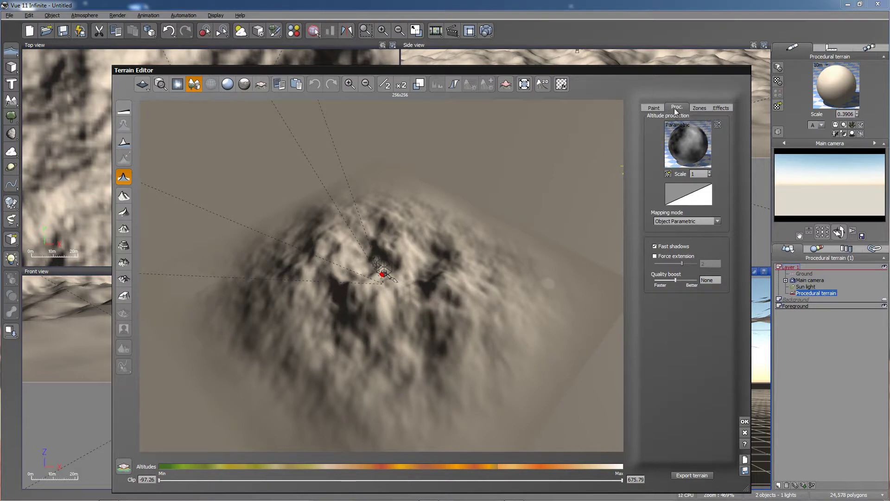
right_click(688, 144)
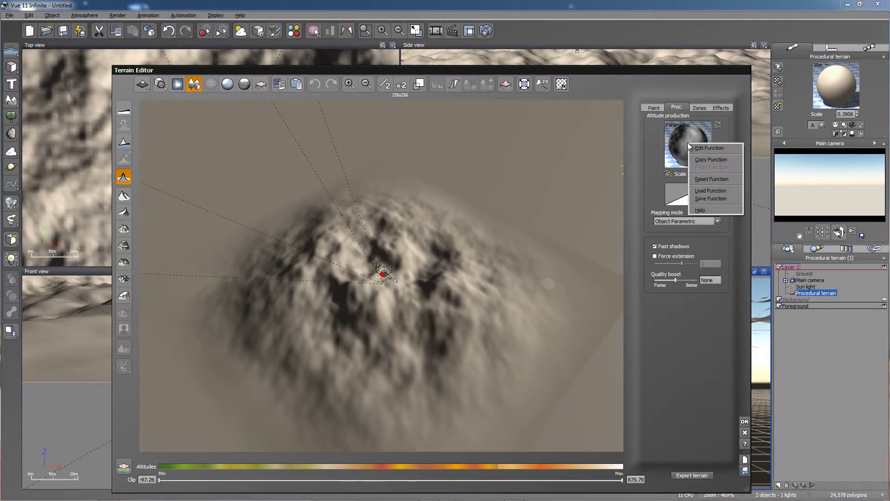
click(697, 191)
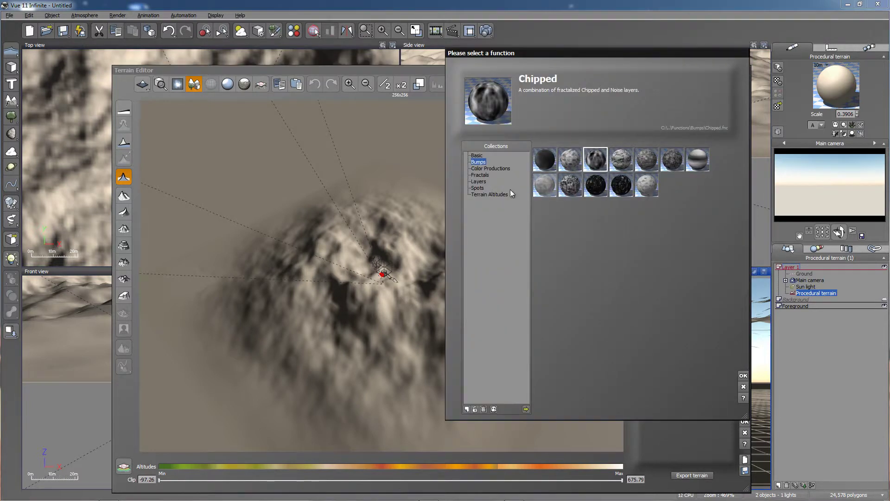
click(481, 175)
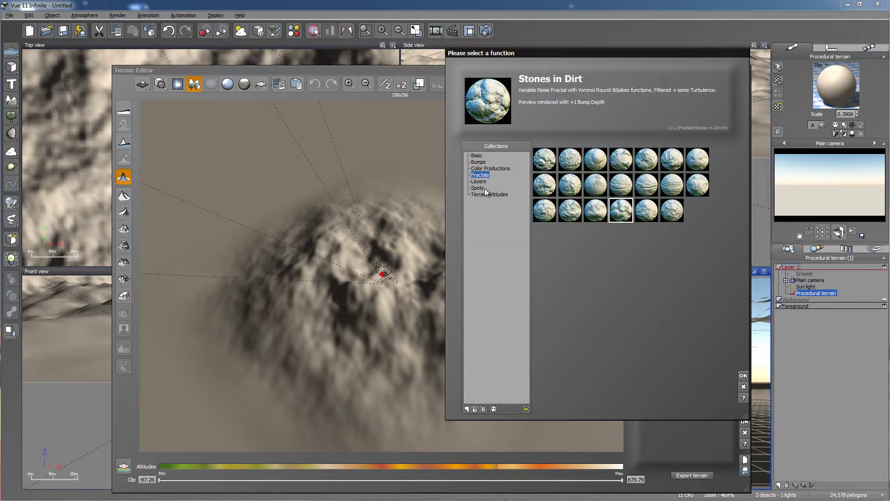
click(671, 210)
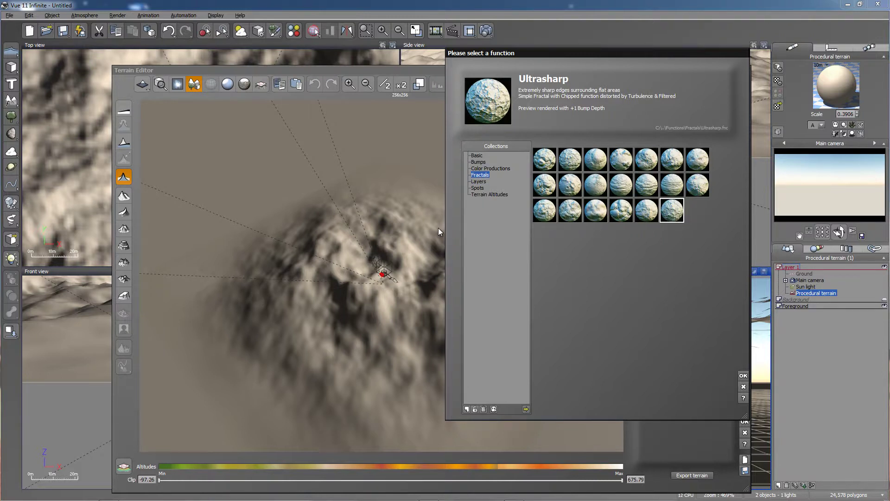
double_click(675, 211)
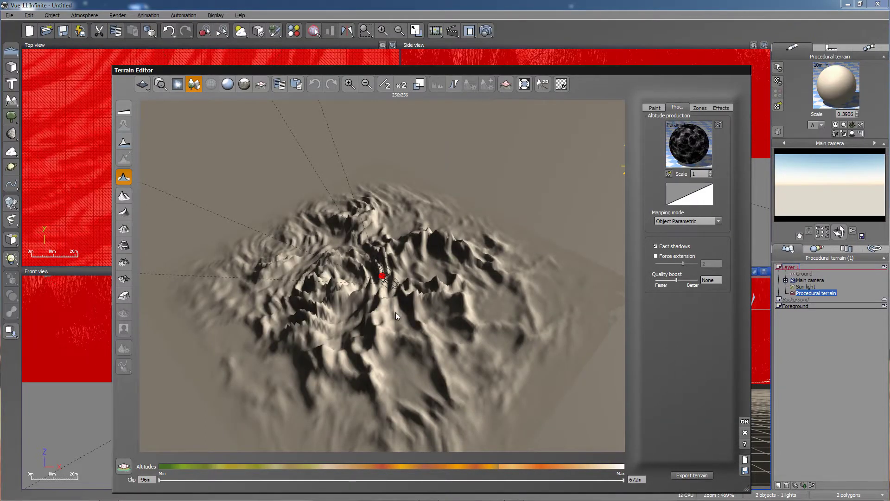
- Load the Moon function from the Fractals collection as the terrain's altitude production
right_click(675, 151)
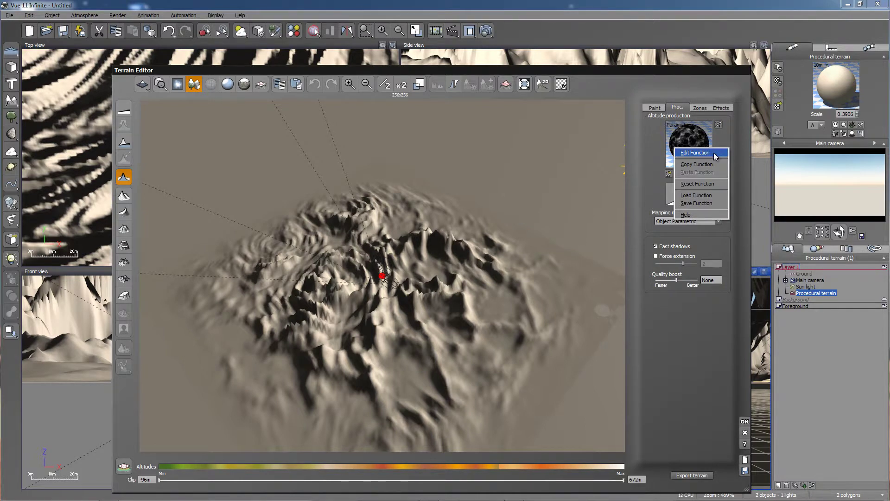
click(707, 195)
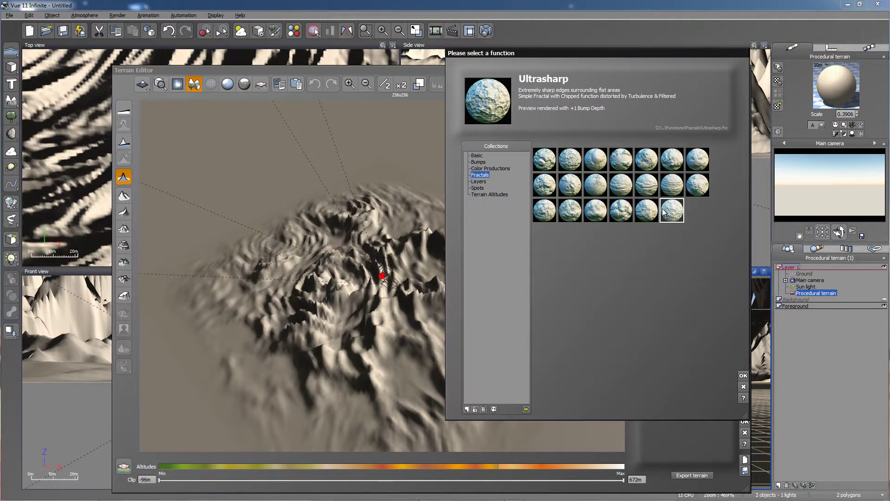
click(570, 185)
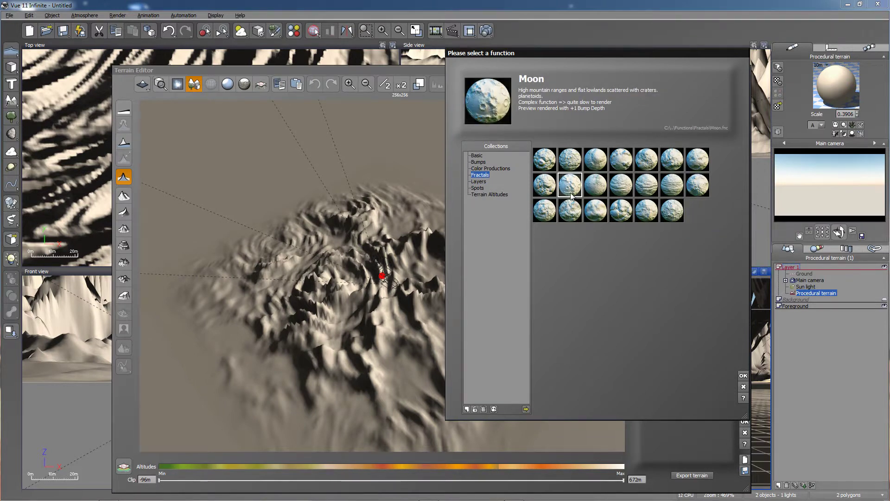
click(743, 376)
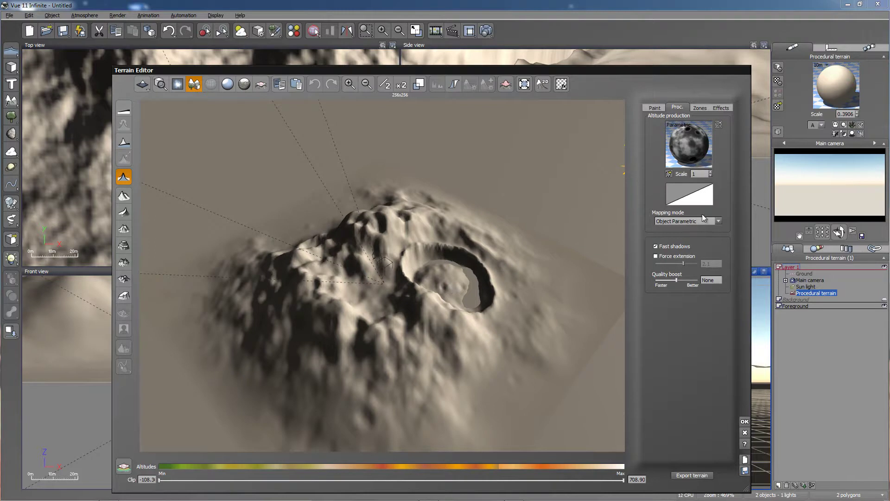
- Try grouping all the Moon function's intermediate nodes into one titled metanode between Position and Altitude, and discard the edit
right_click(693, 156)
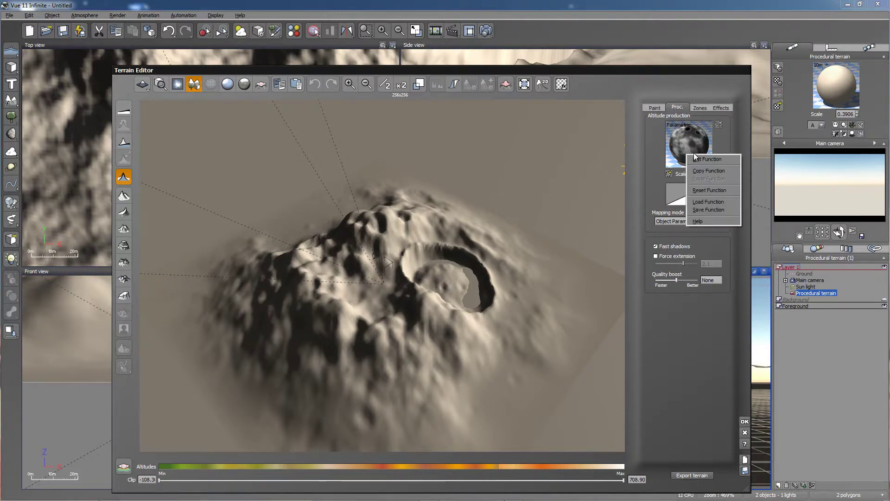
click(699, 159)
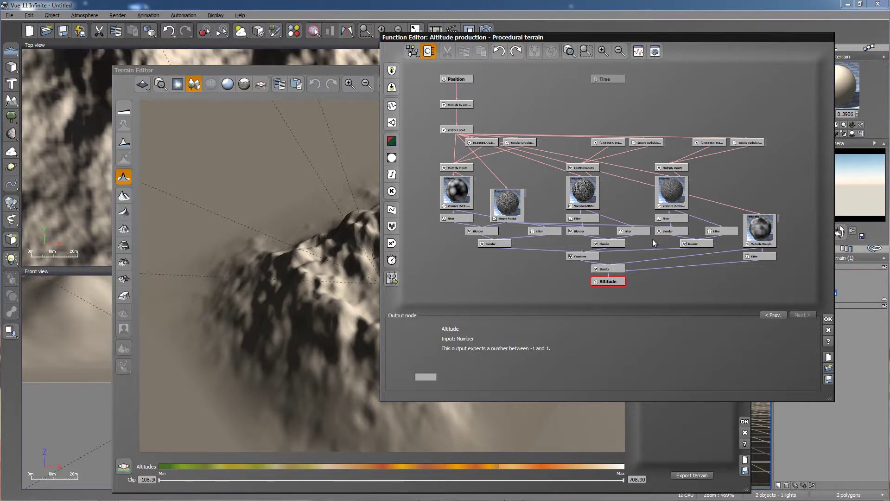
drag(424, 94, 789, 270)
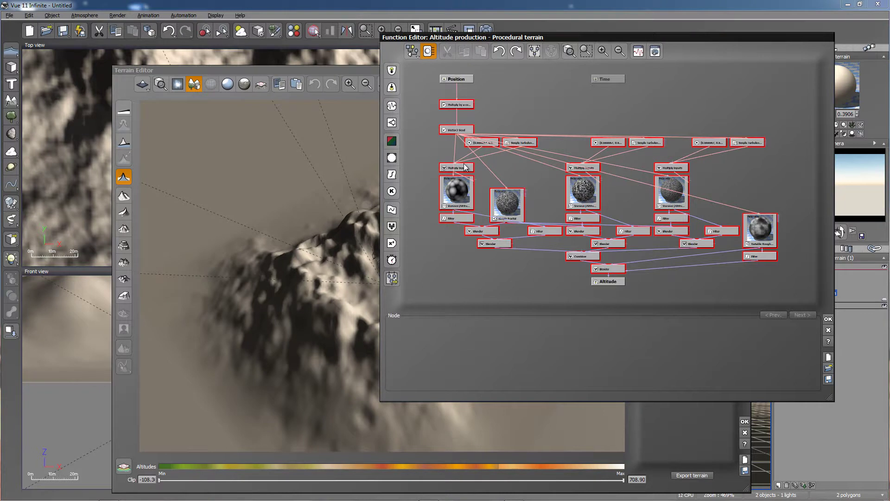
click(534, 51)
drag(597, 275, 542, 185)
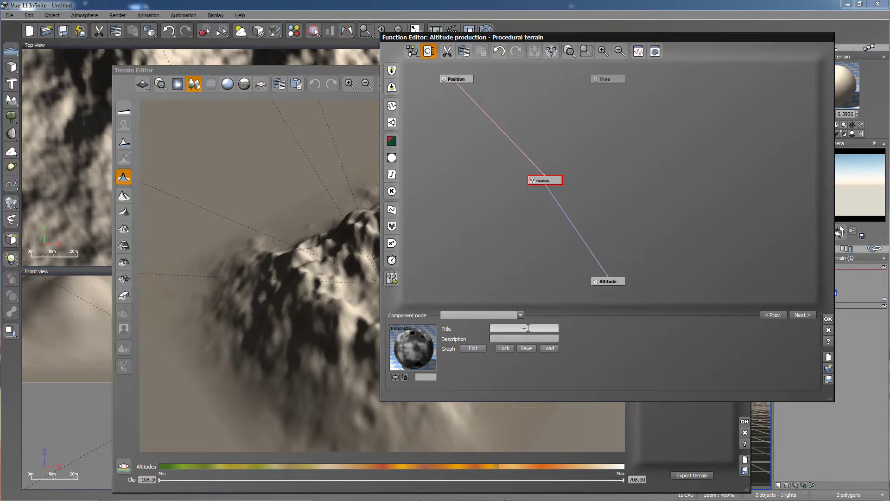
text(ndlandschaft)
click(828, 330)
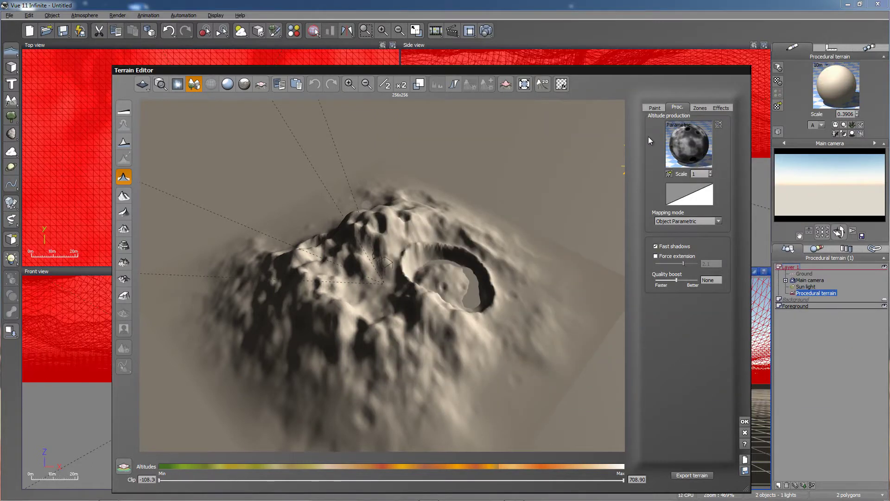
- Replace the Moon altitude function with the Ultrasharp fractal
right_click(693, 146)
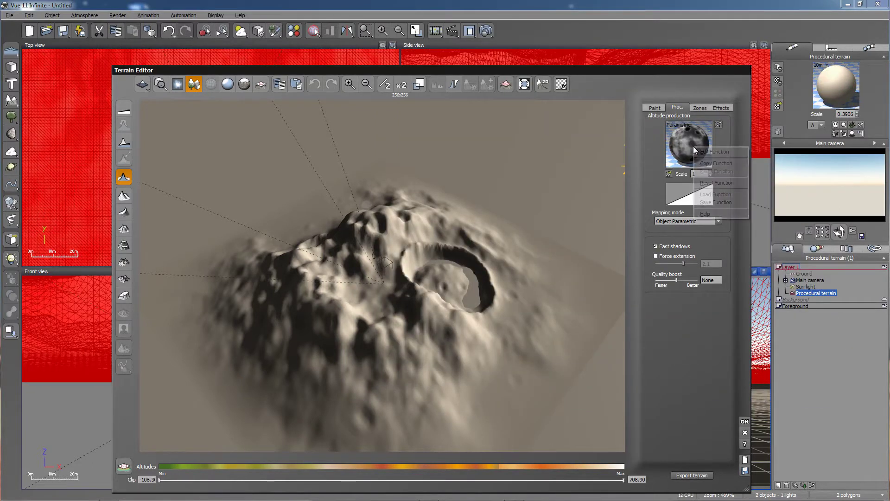
click(713, 193)
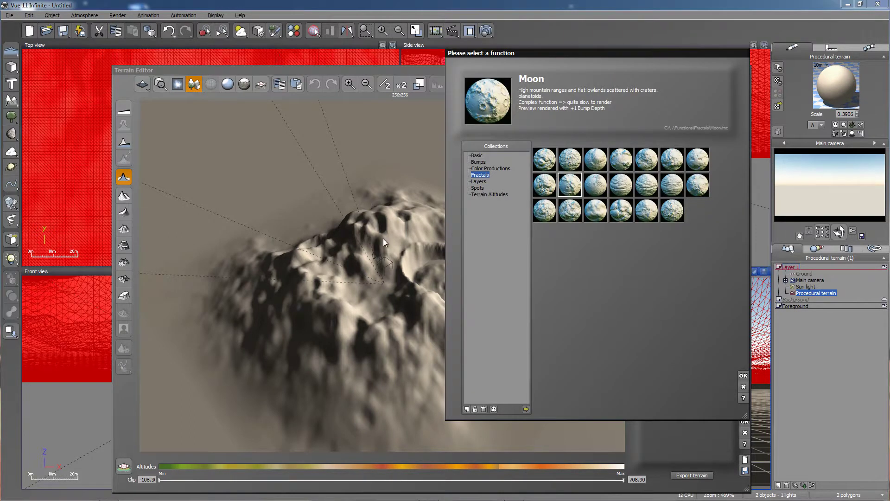
click(668, 214)
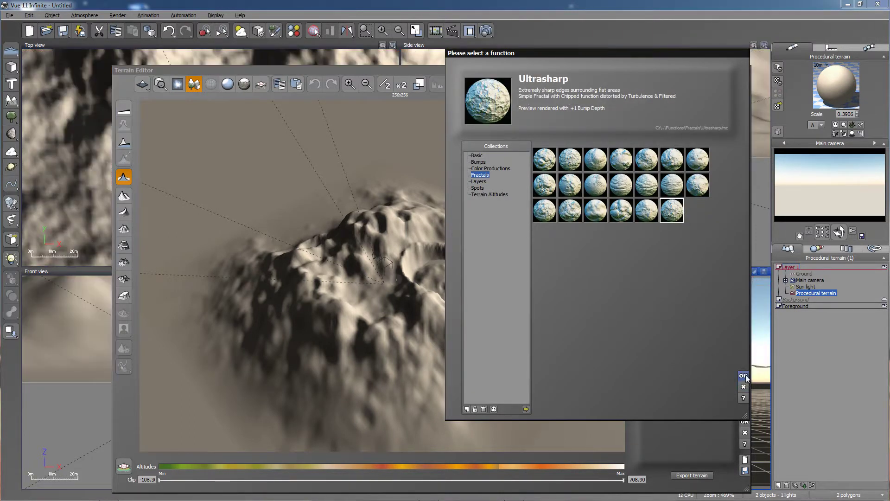
click(745, 376)
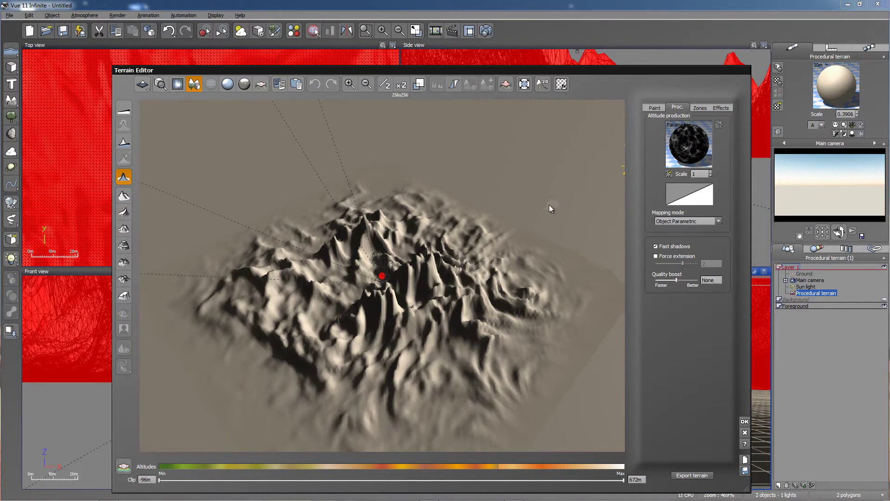
- Open the Ultrasharp altitude function for editing and move its Simple Fractal node aside from the node column
right_click(689, 138)
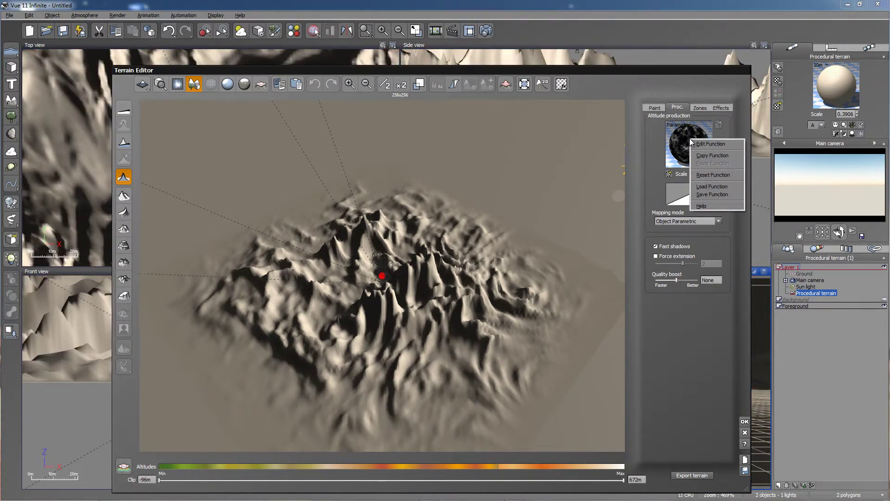
click(535, 174)
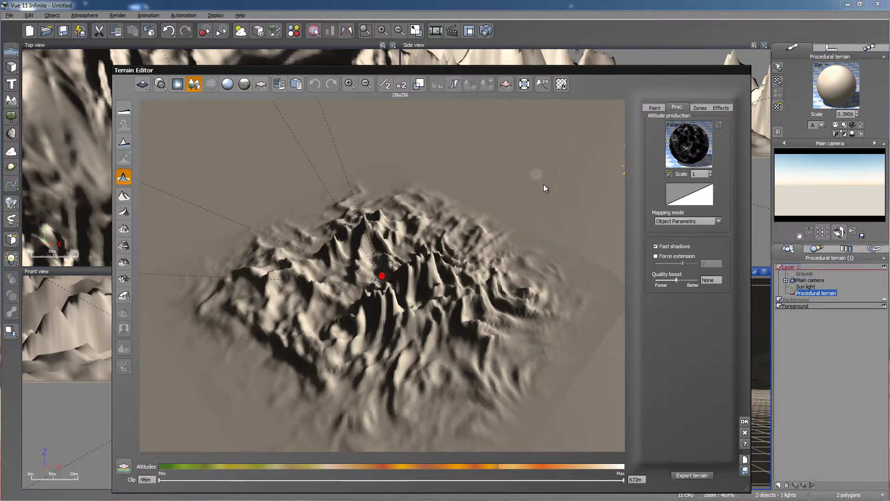
right_drag(542, 215, 358, 267)
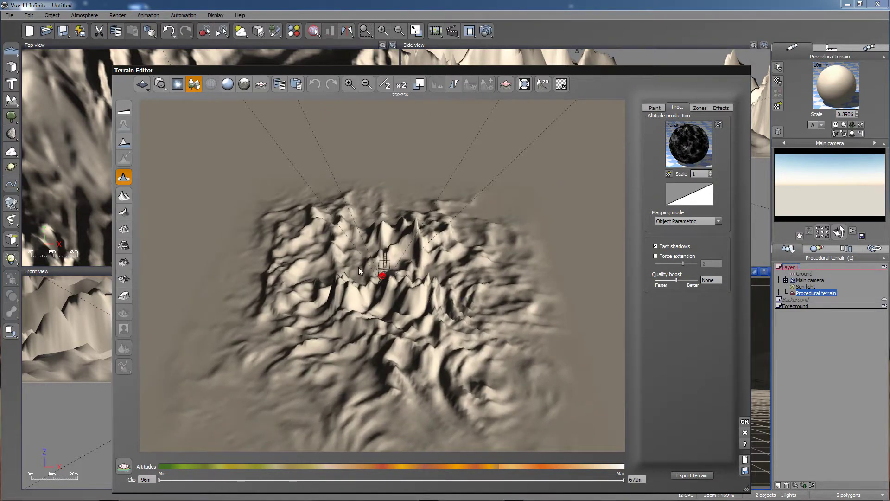
right_click(688, 147)
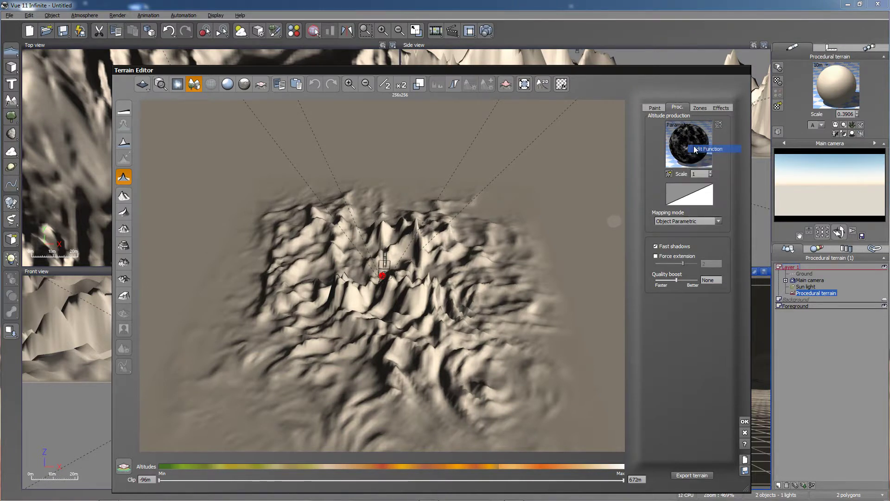
click(695, 149)
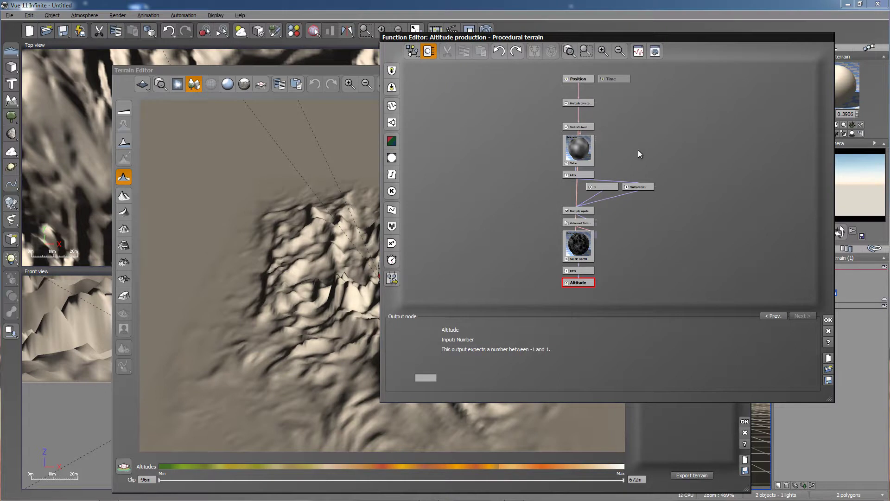
click(579, 243)
drag(572, 256, 681, 256)
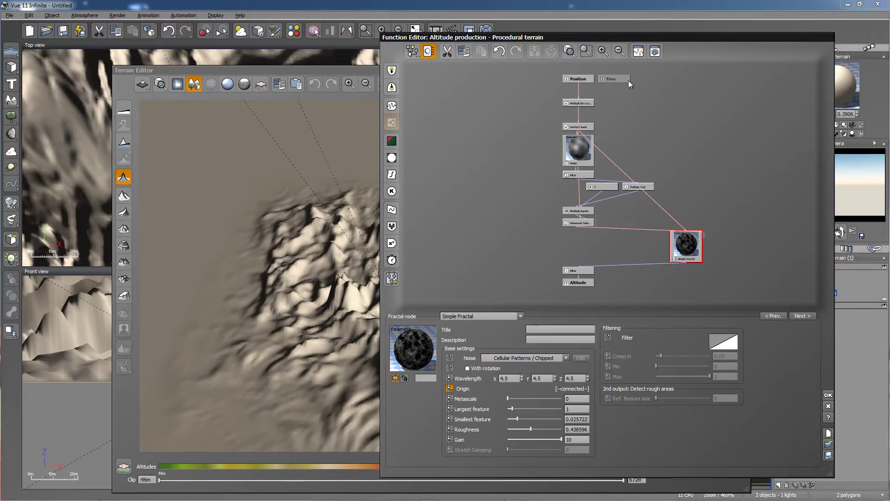
- Set the Simple Fractal node's wavelength to 2 in X, Y and Z, keeping the terrain preview in sight
click(603, 51)
drag(815, 202, 816, 255)
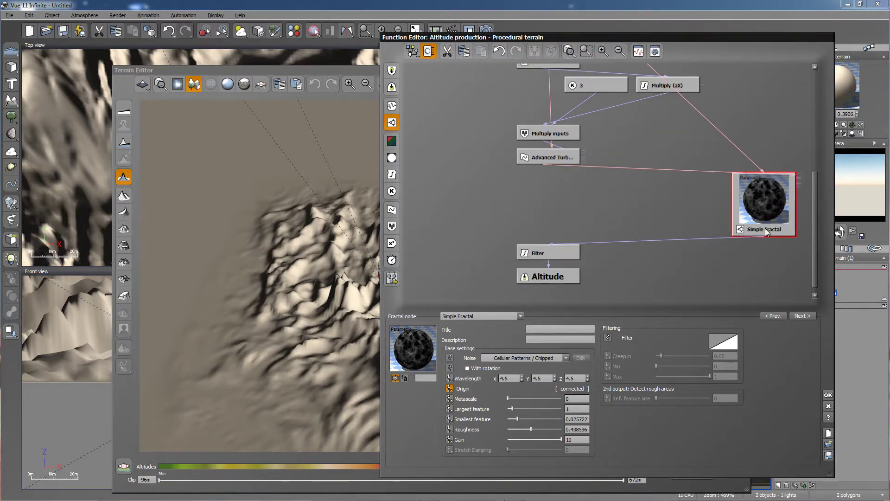
click(507, 378)
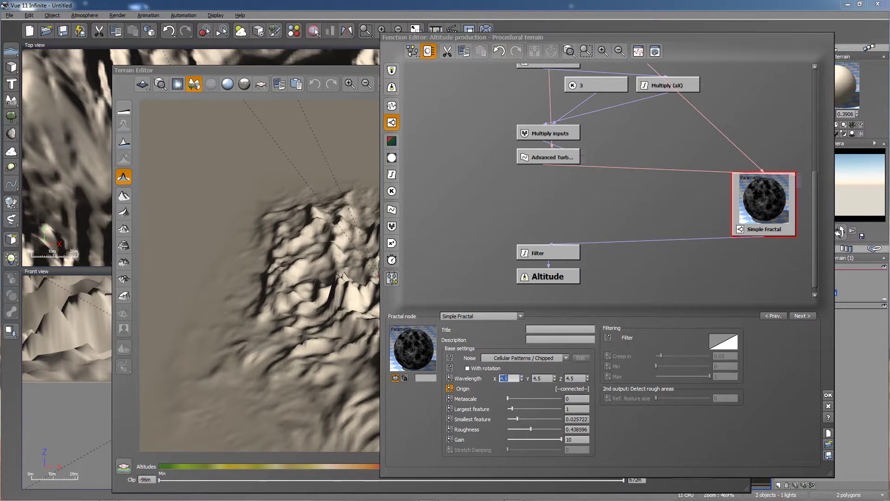
text(2)
click(534, 377)
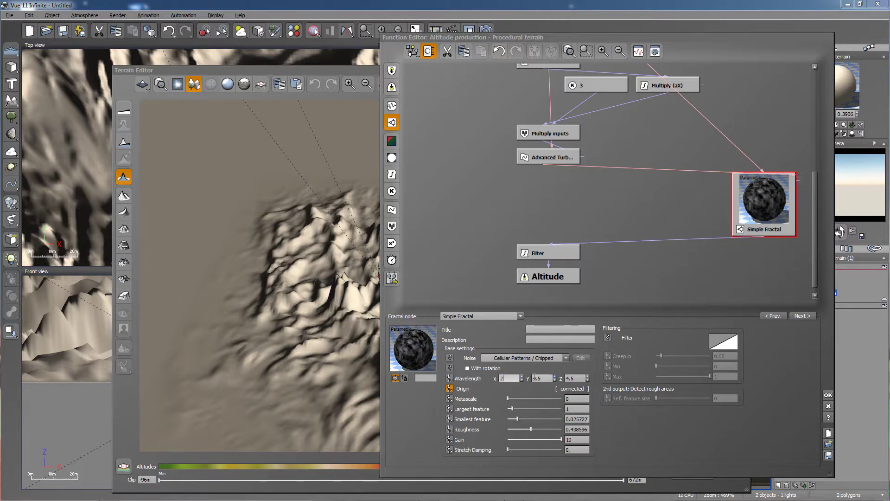
text(2)
key(Tab)
text(2)
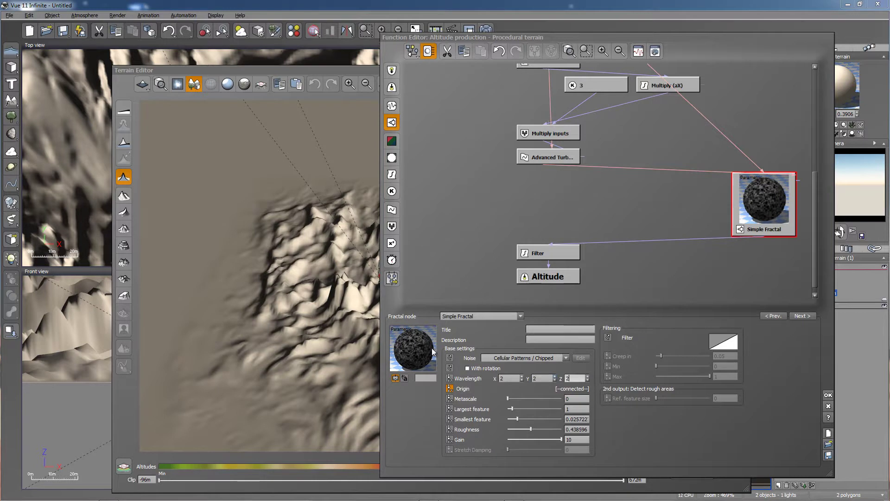
key(Return)
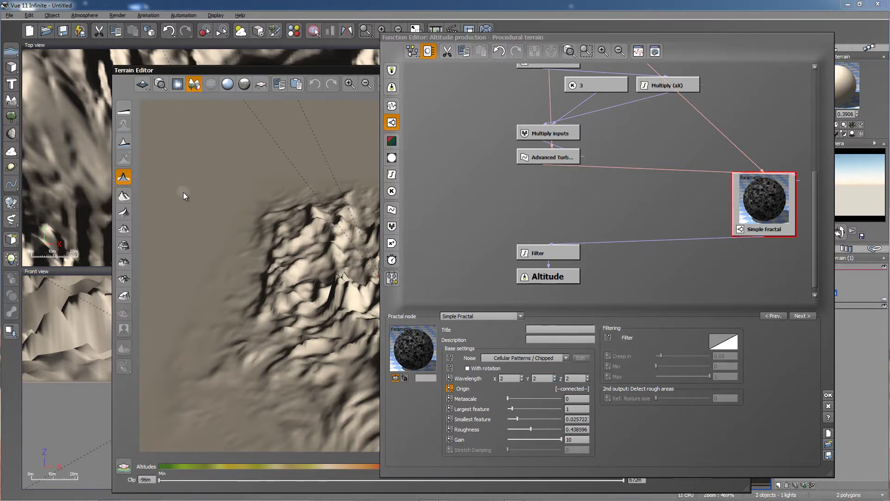
drag(344, 70, 251, 52)
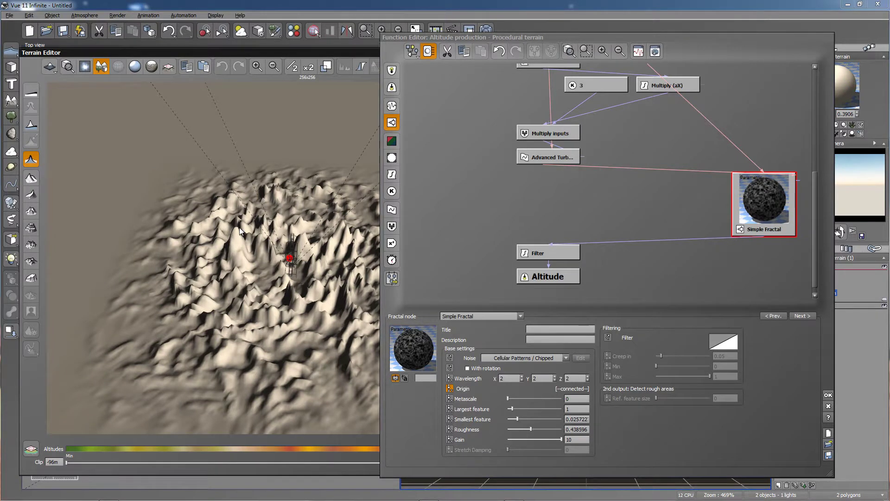
- Reset the profile curve of the Filter node feeding Altitude to its default
click(548, 258)
click(546, 255)
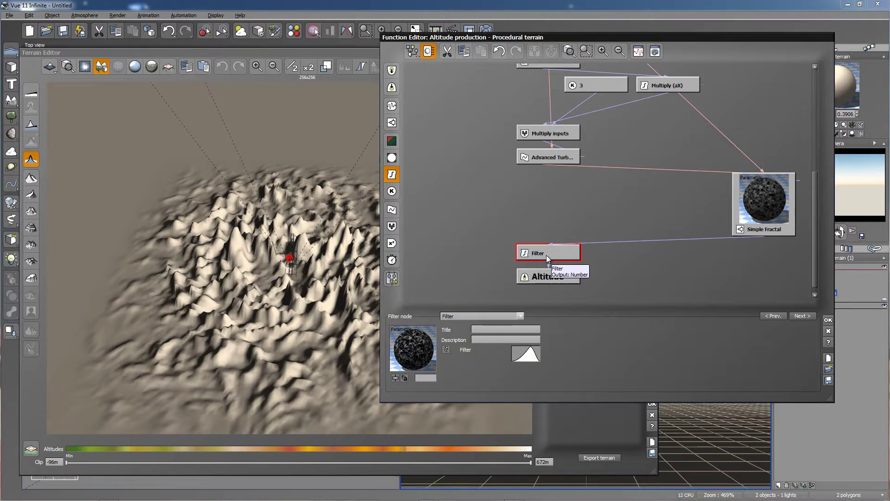
right_click(525, 357)
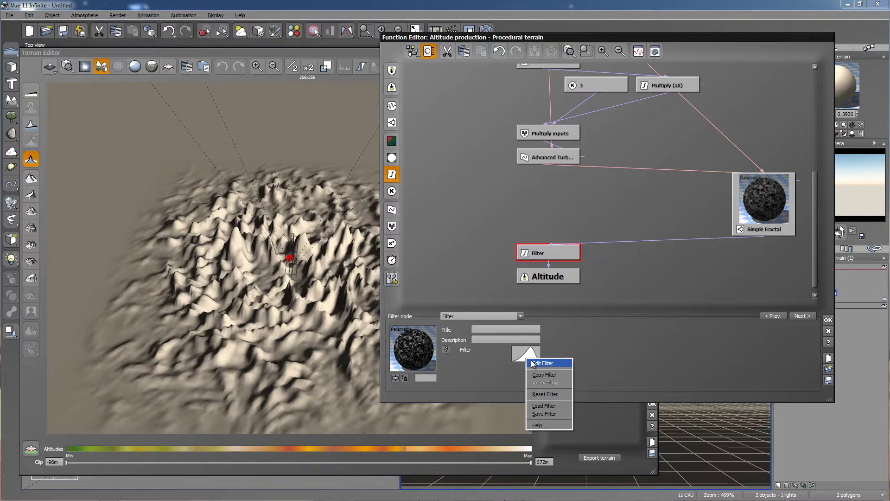
click(542, 363)
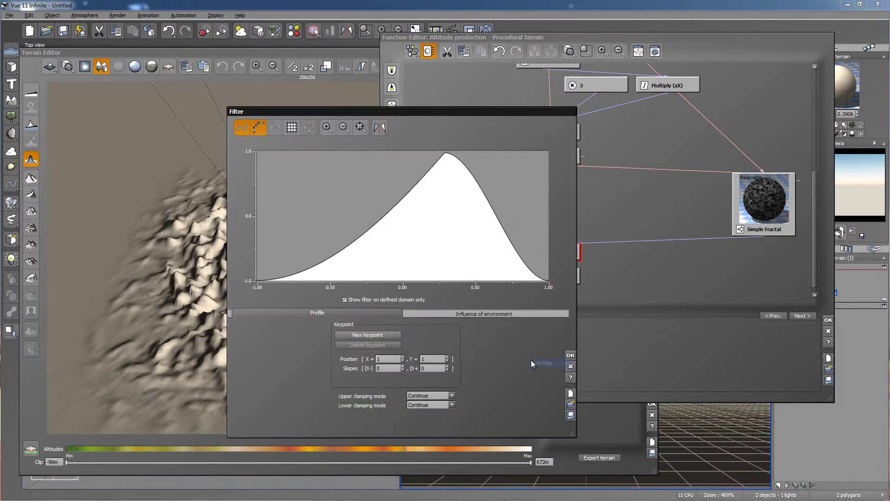
click(571, 367)
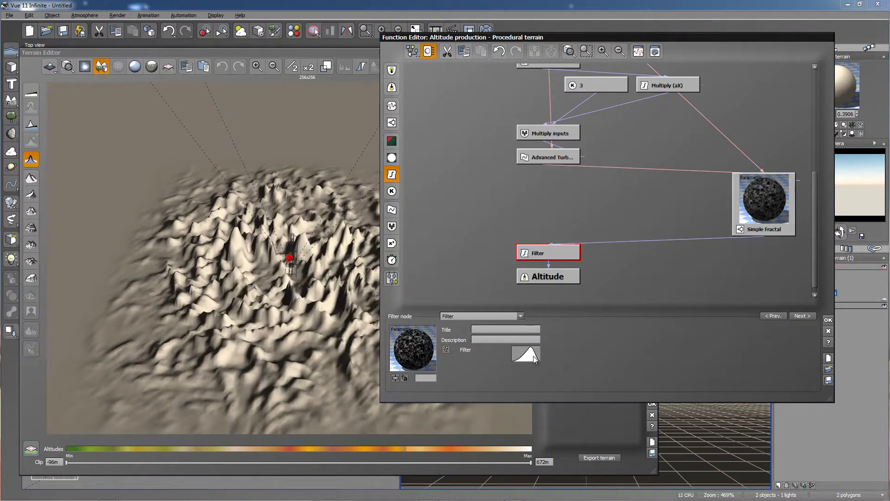
right_click(528, 354)
click(551, 388)
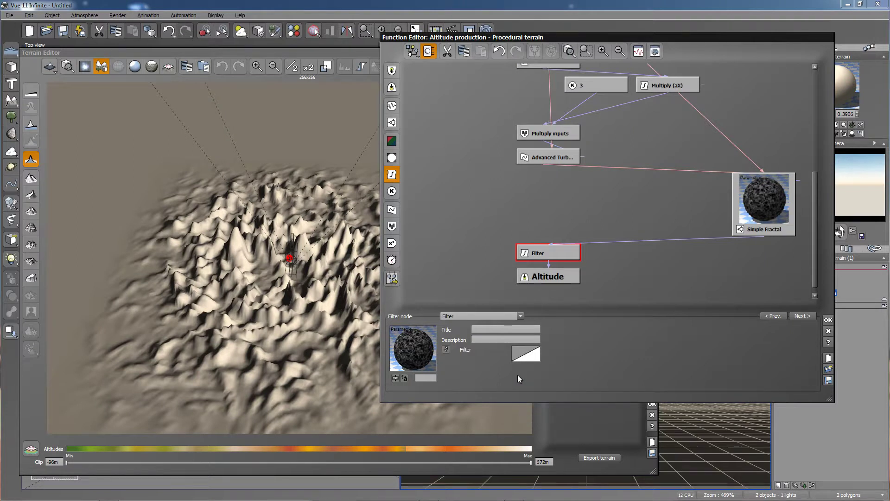
- Lower the end keypoint of the Filter node's curve at X = 1 to about Y = -0.14 and accept the curve
right_click(531, 358)
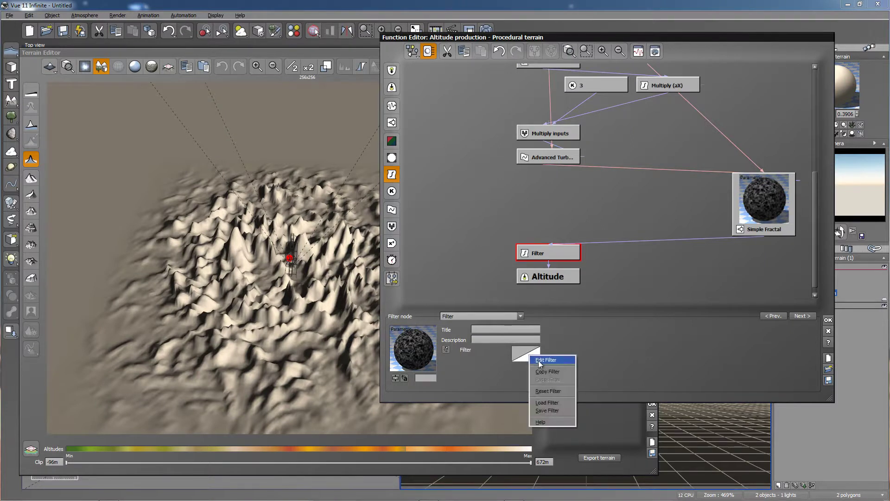
click(540, 361)
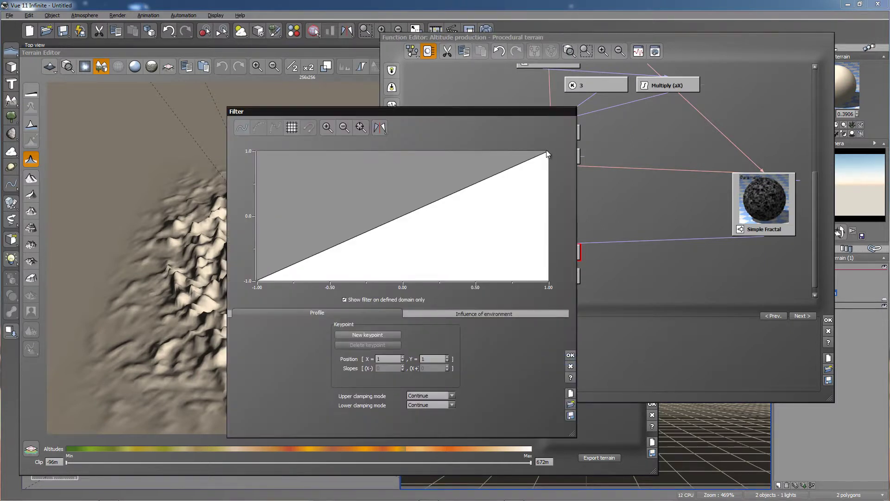
drag(547, 152, 550, 217)
drag(483, 111, 611, 103)
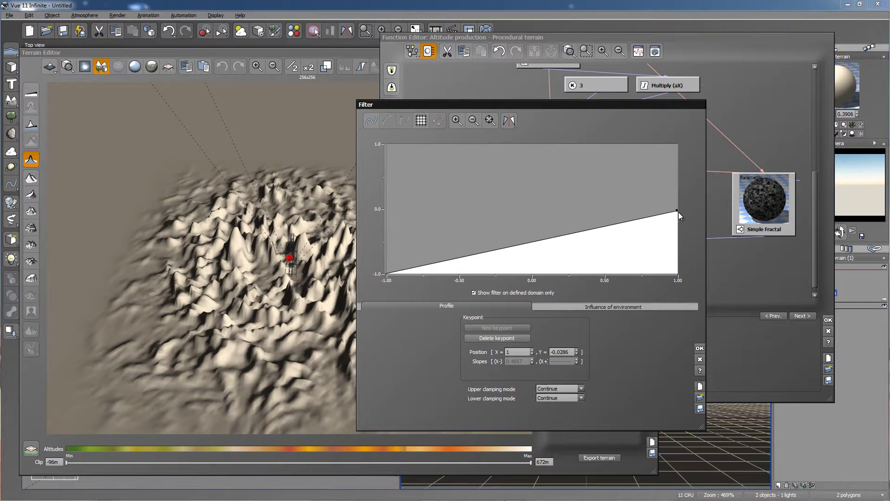
drag(676, 211, 676, 217)
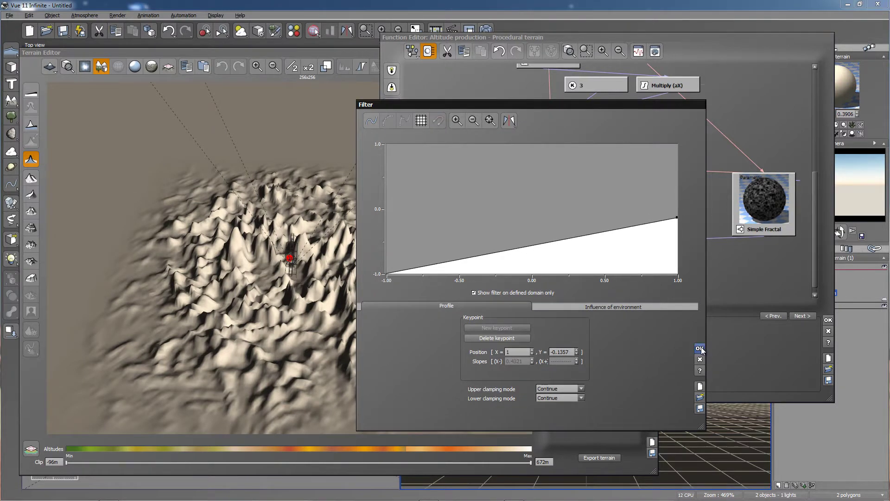
click(700, 348)
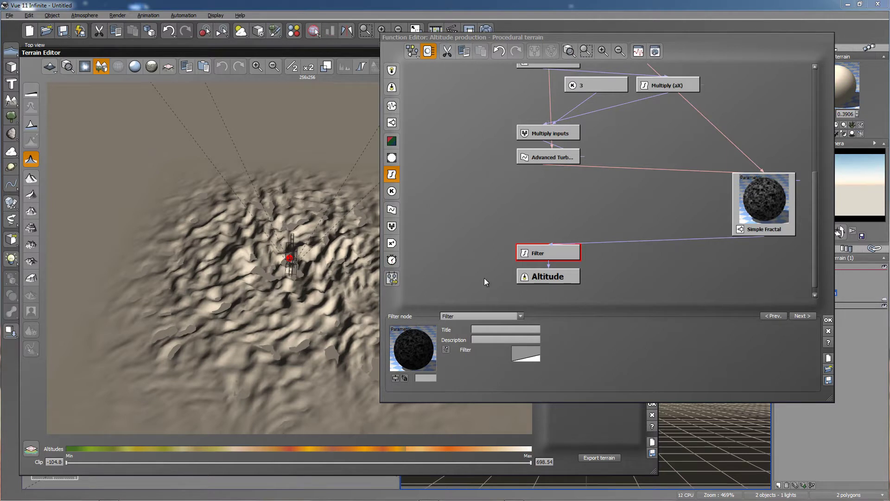
- Move the Simple Fractal node closer to the node column and add a Custom Dependency output node beneath it
click(780, 208)
click(780, 208)
drag(762, 193, 670, 201)
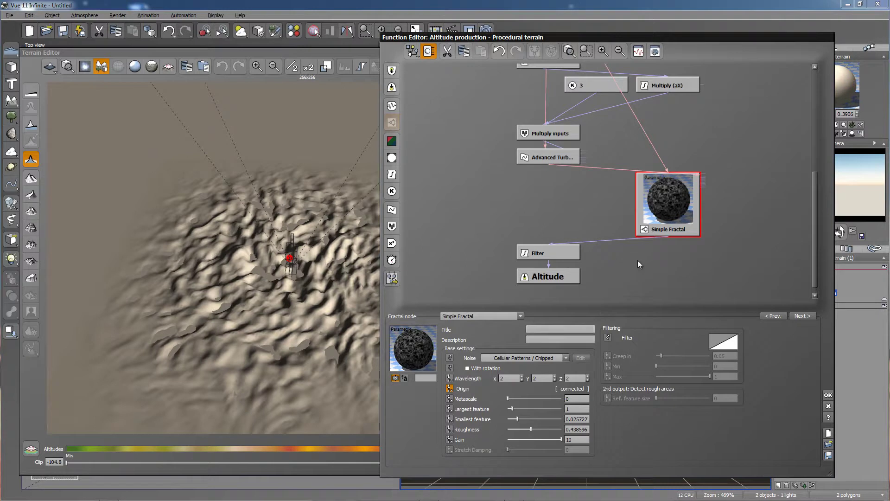
click(661, 258)
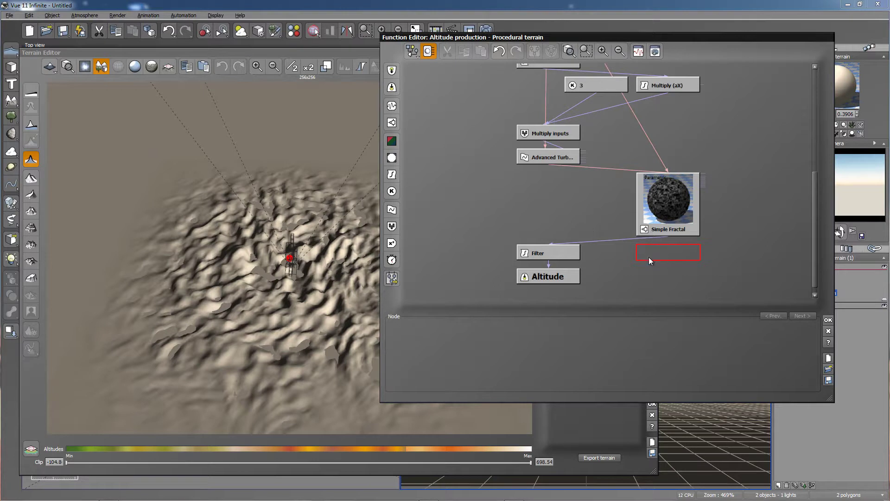
click(390, 89)
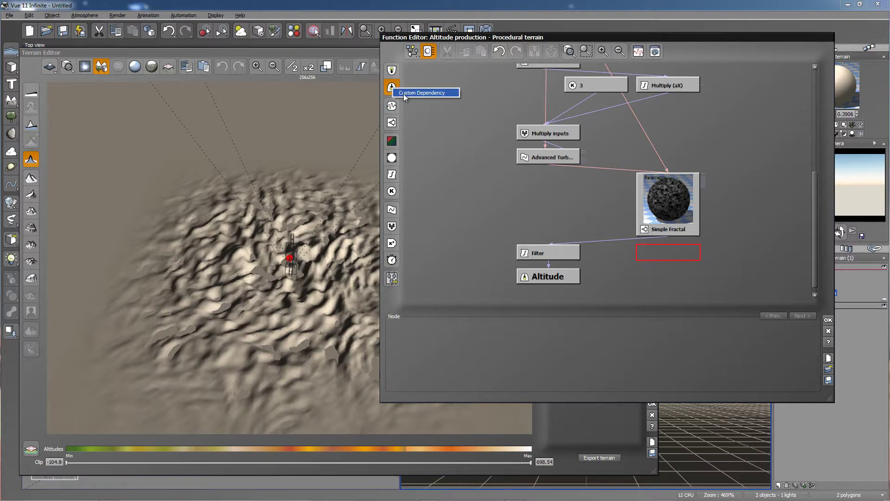
click(404, 93)
- Connect the Custom Dependency node to the Simple Fractal's Rough areas output and accept the altitude function
drag(670, 241, 673, 231)
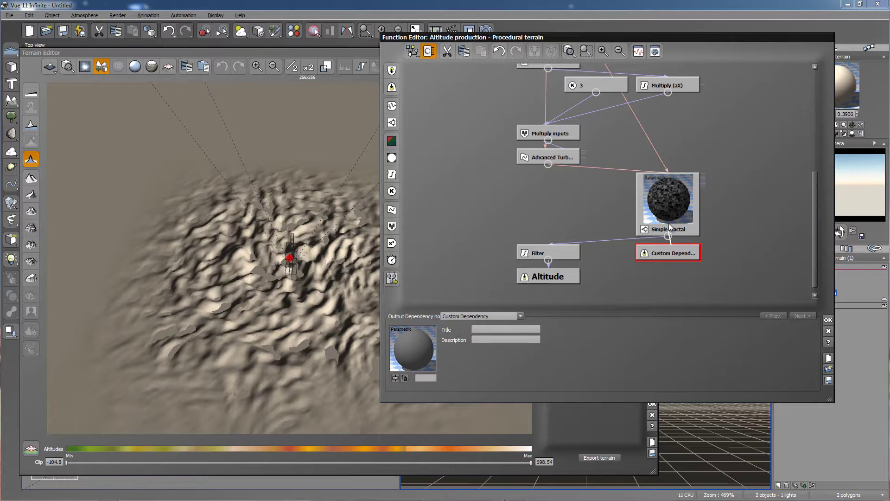
click(669, 227)
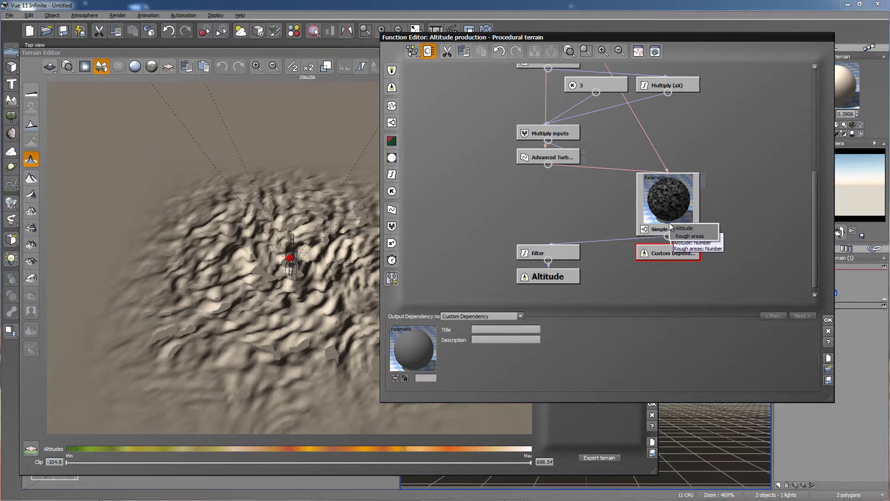
click(698, 235)
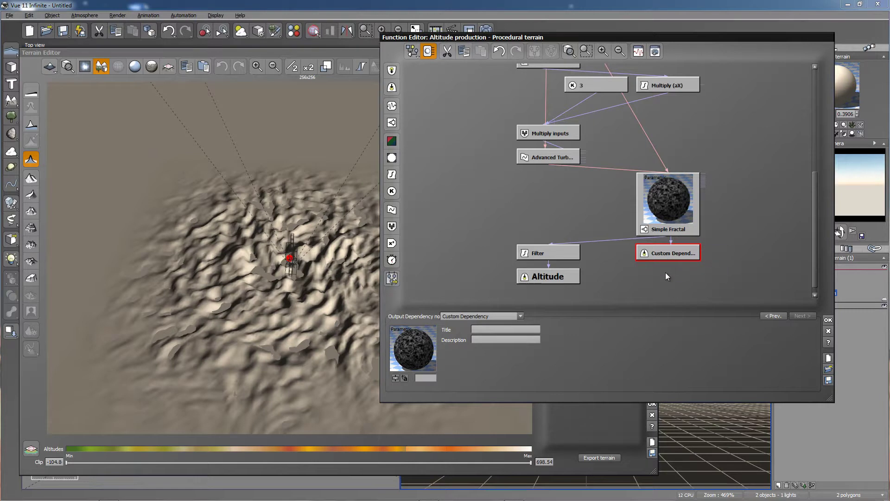
click(827, 319)
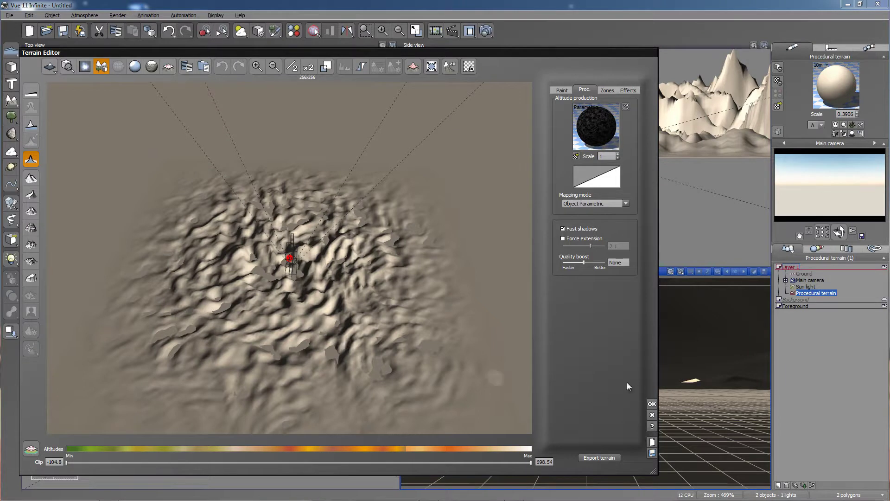
- Compare the terrain without its flattened edges, restore the edge flattening, and accept the terrain edits
click(31, 161)
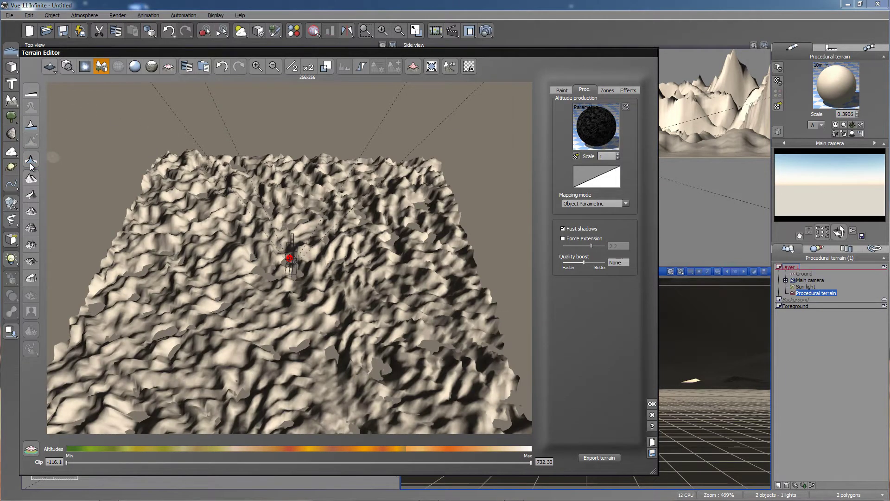
click(30, 162)
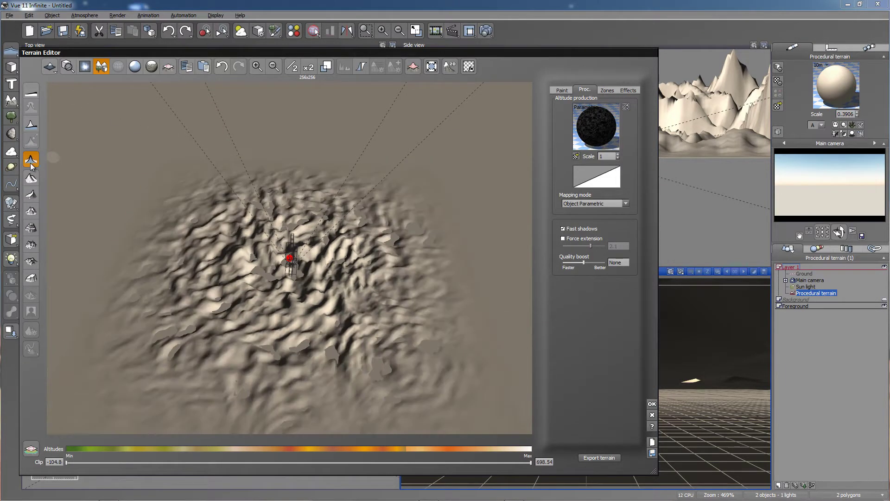
click(651, 404)
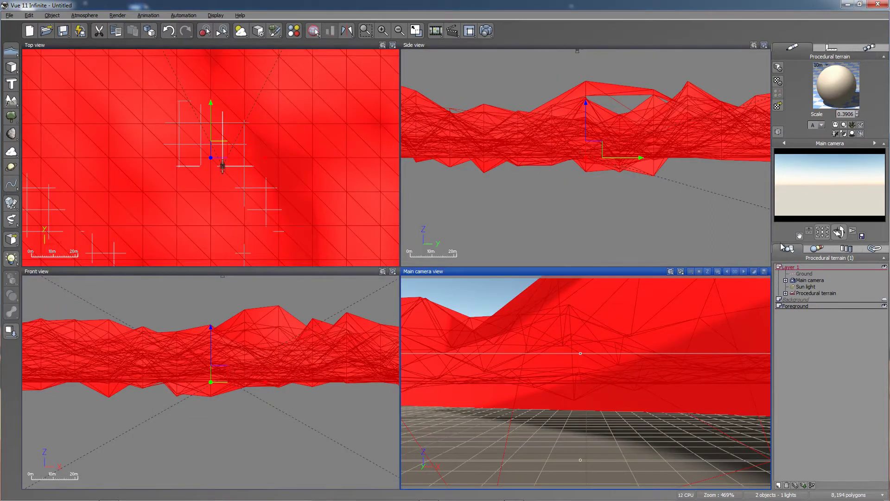
- Move the procedural terrain forward in front of the main camera and raise the camera to a height of about 10.5 m
ctrl+click(810, 280)
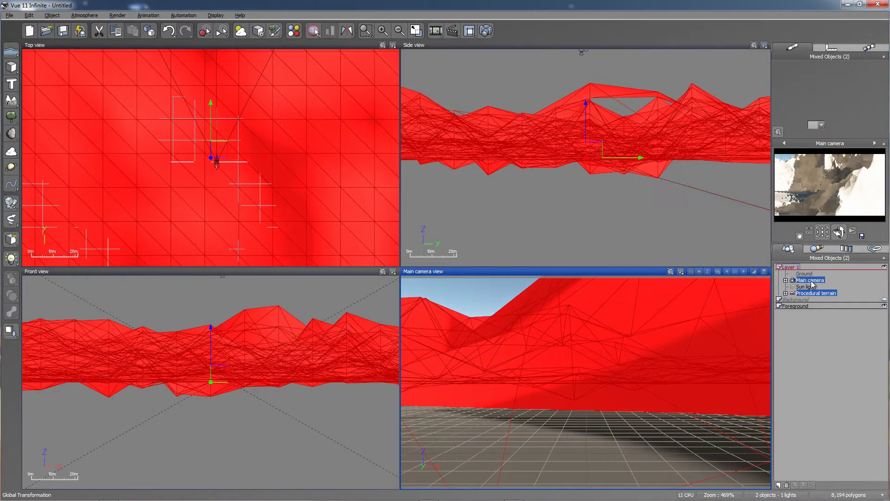
scroll(559, 121, down, 5)
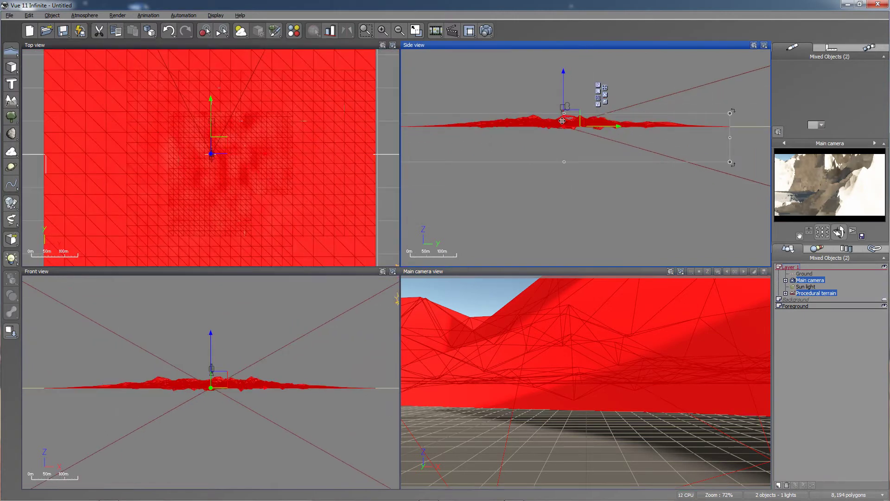
right_drag(578, 213, 685, 223)
click(636, 153)
right_drag(636, 153, 671, 156)
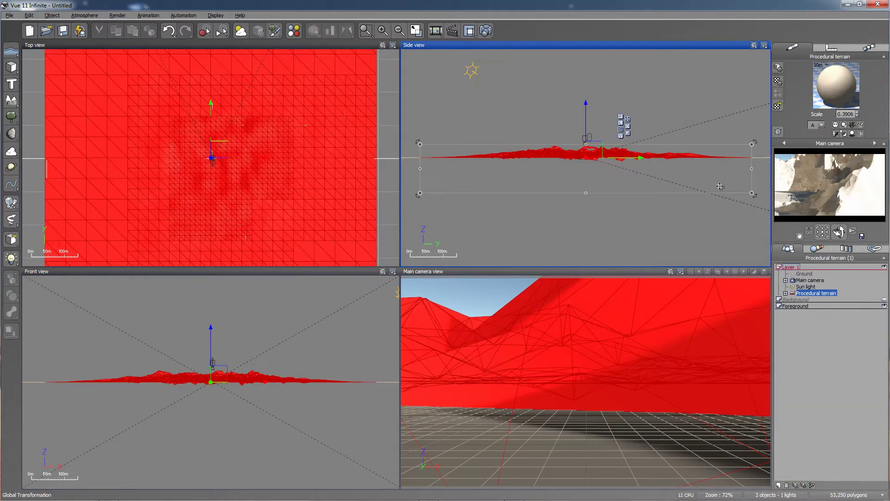
drag(637, 153, 726, 175)
click(809, 280)
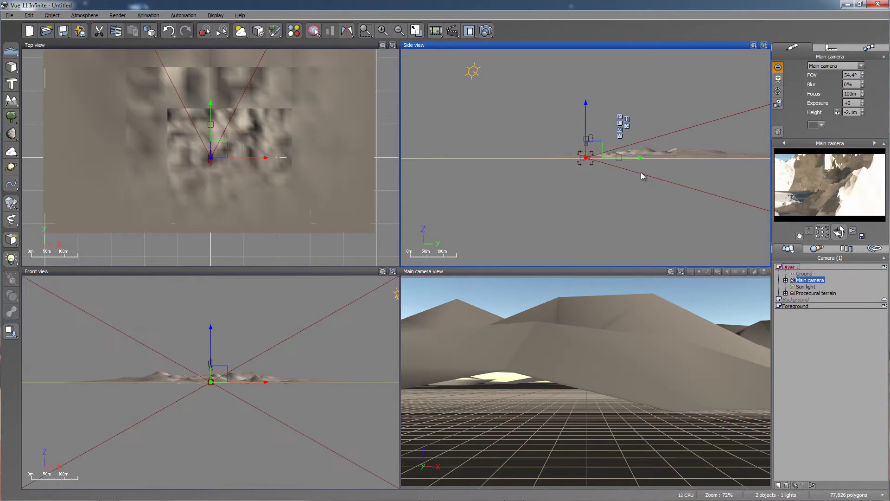
drag(564, 162, 564, 157)
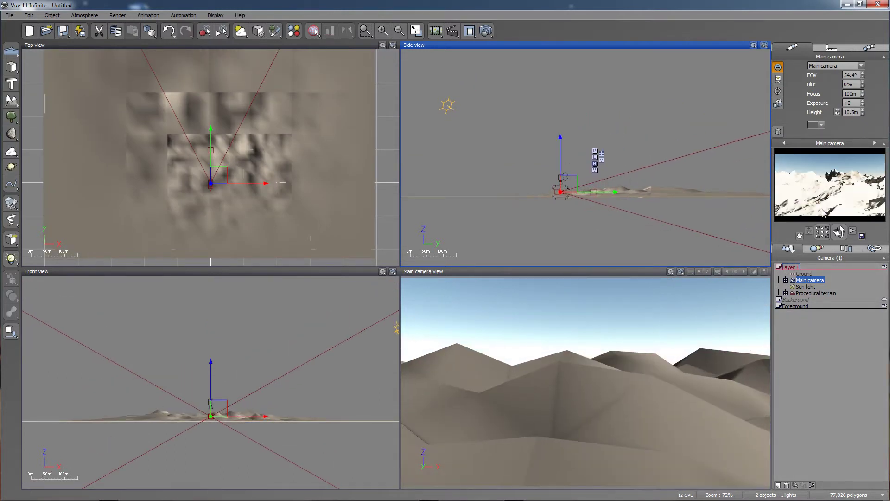
- Scale the procedural terrain down vertically to about half its height and lower it to ground level
click(653, 190)
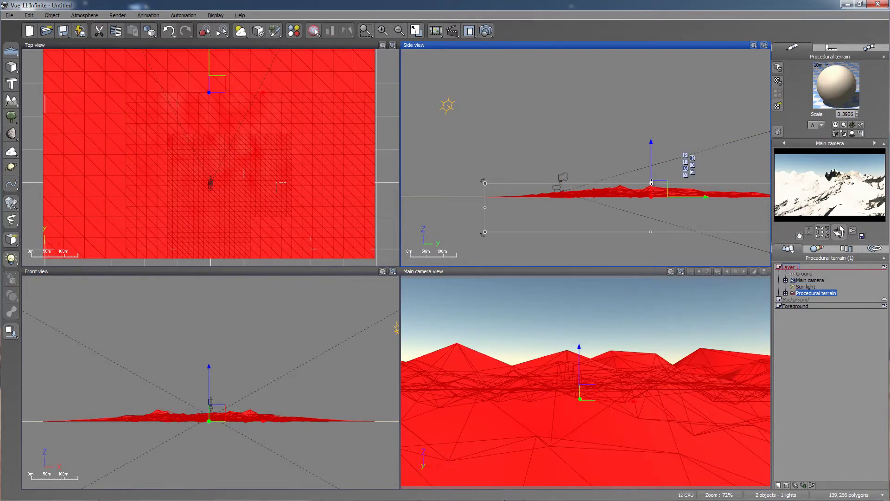
drag(650, 232, 650, 209)
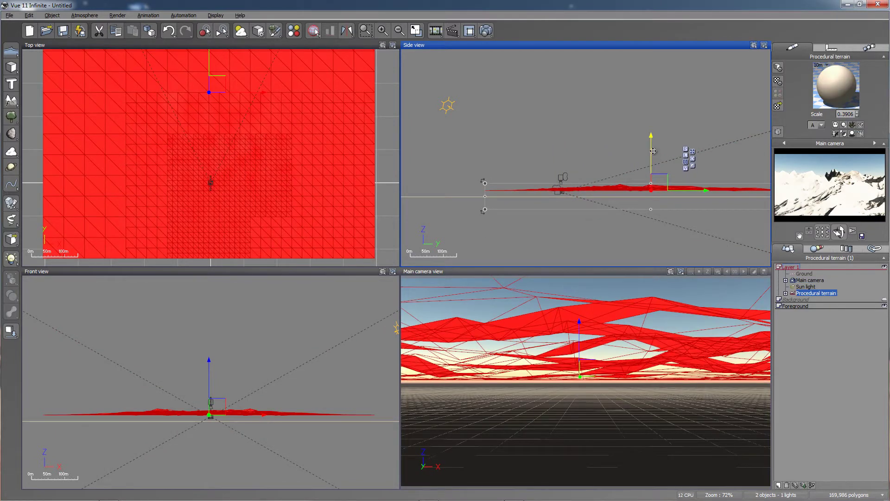
drag(653, 150, 652, 154)
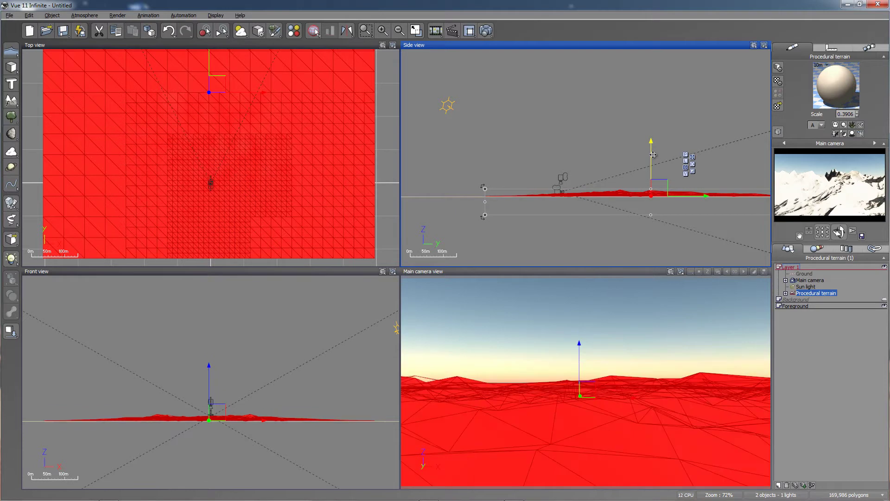
right_click(810, 208)
click(812, 208)
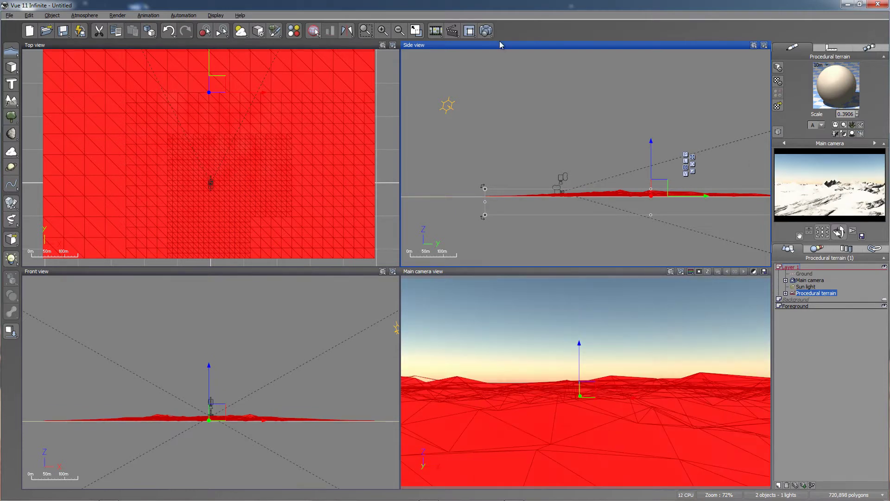
- Move the procedural terrain forward so its near edge lies by the camera, rotate it around the vertical axis, and test-render the view
click(326, 120)
drag(249, 208, 240, 138)
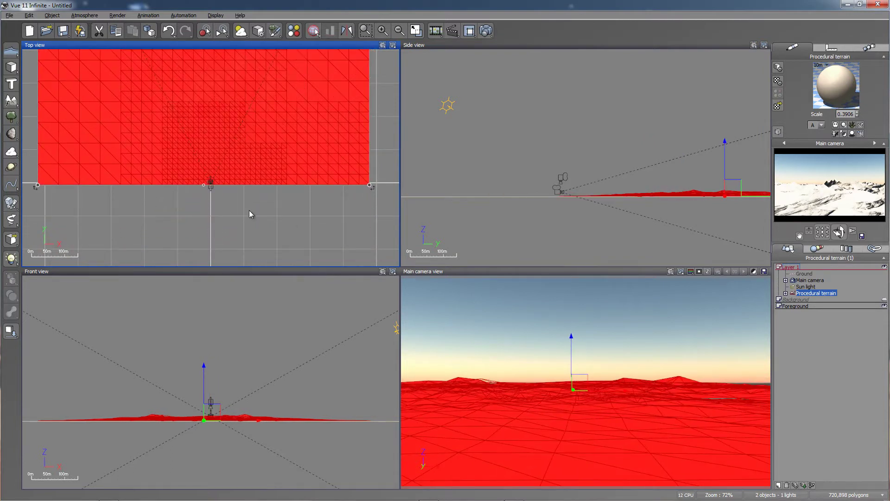
scroll(253, 214, down, 3)
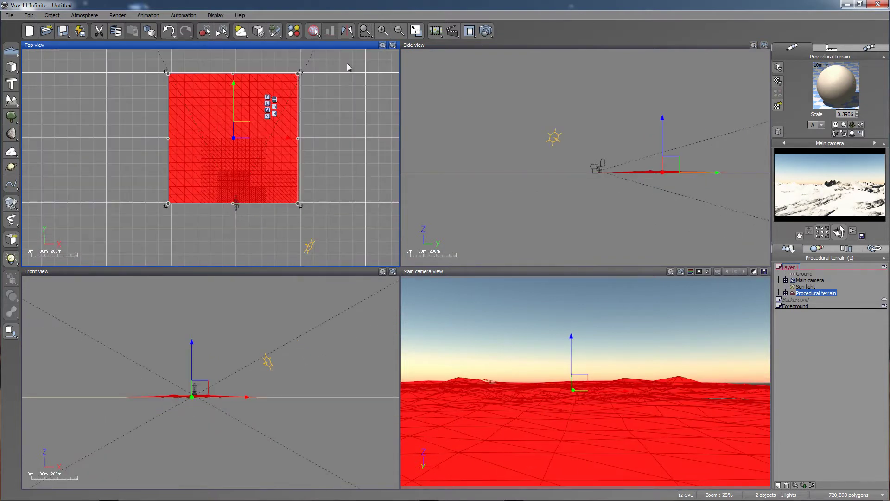
drag(302, 212, 231, 227)
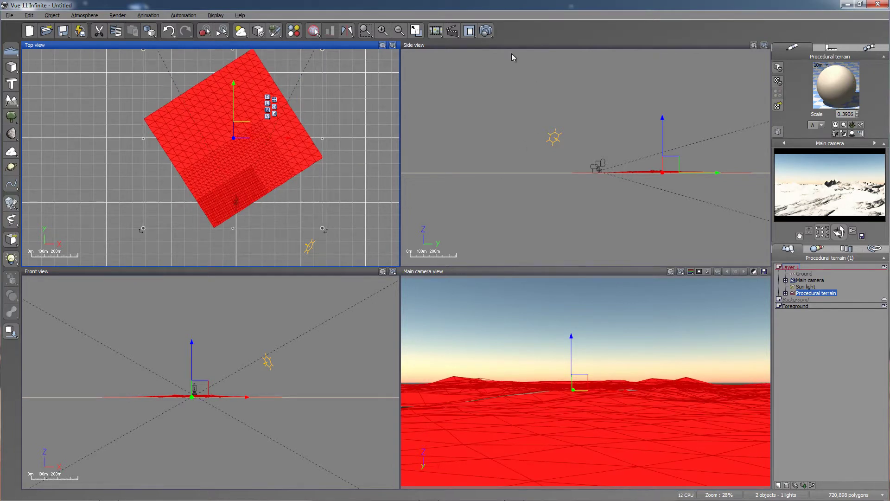
click(485, 30)
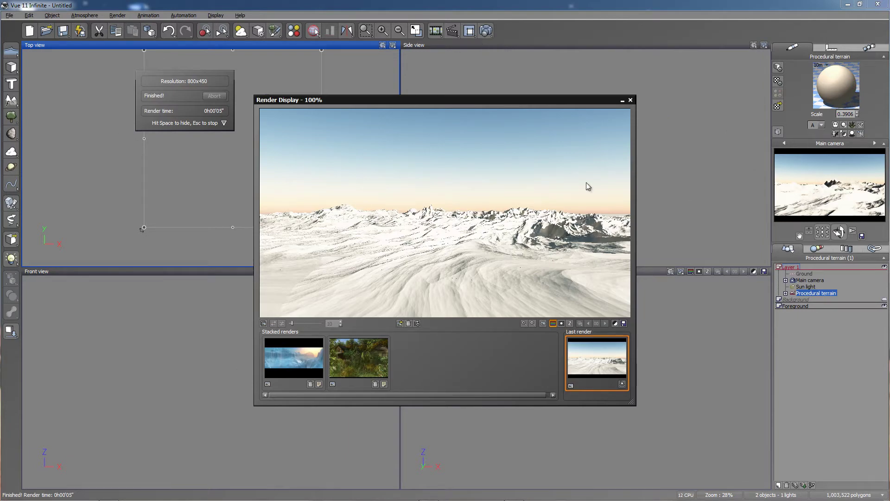
click(629, 100)
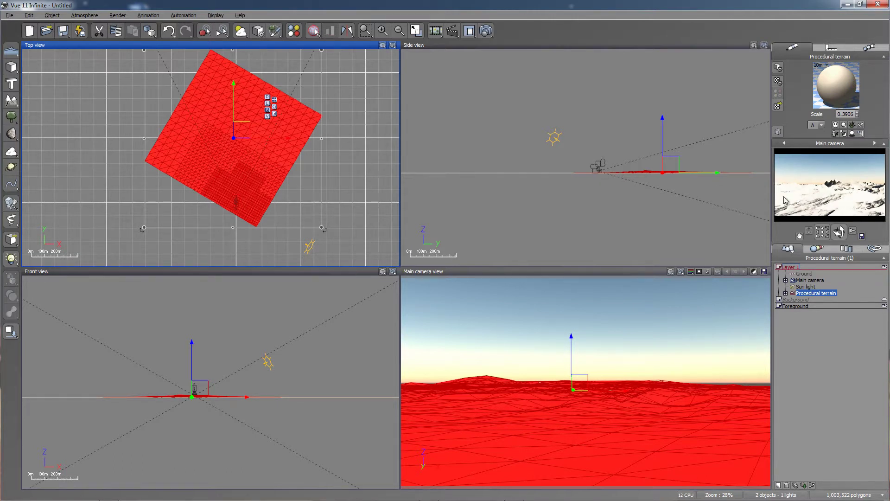
scroll(593, 214, up, 6)
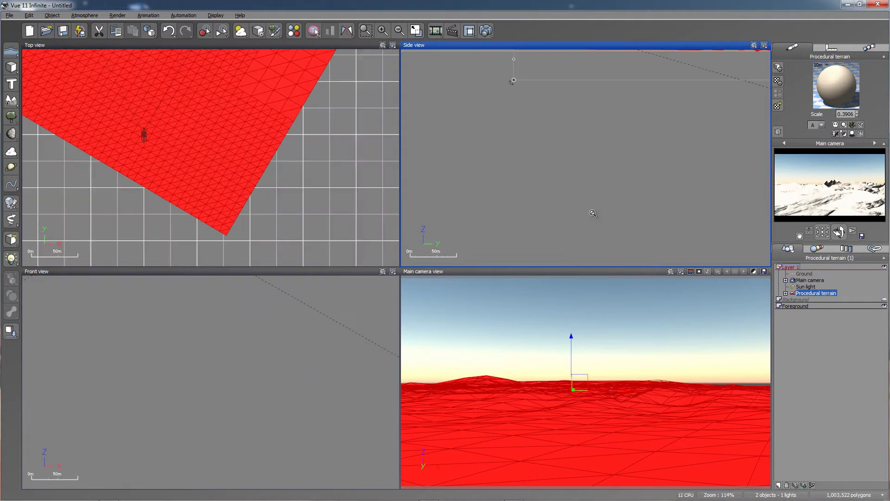
scroll(549, 187, up, 6)
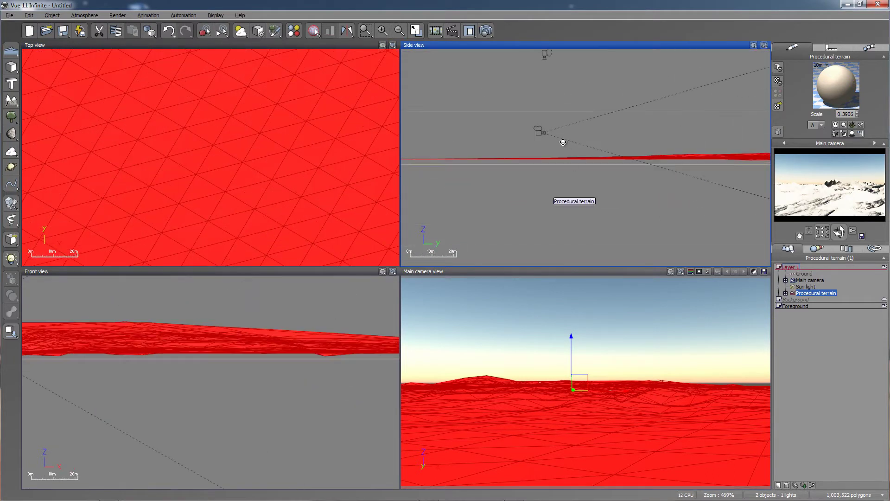
right_drag(604, 102, 617, 214)
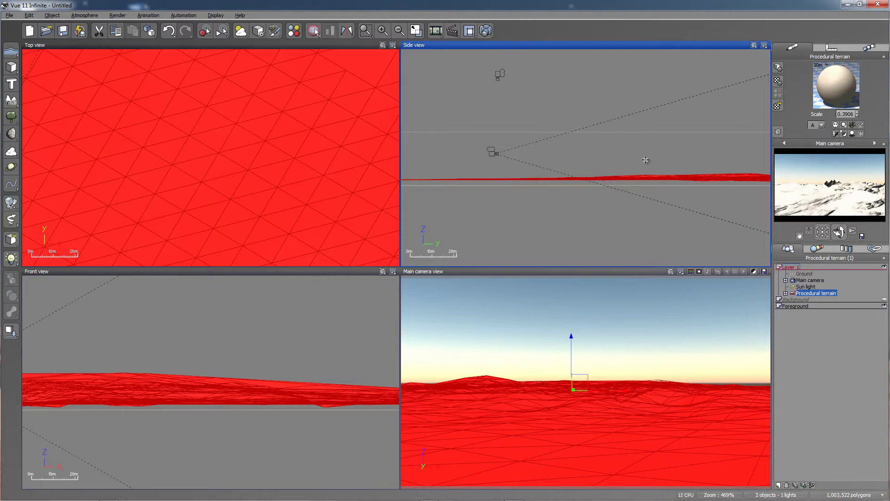
- Switch to Firefox, open the 3D Models gallery in NASA's 3D Resources, and look through the available models
key(alt+Tab)
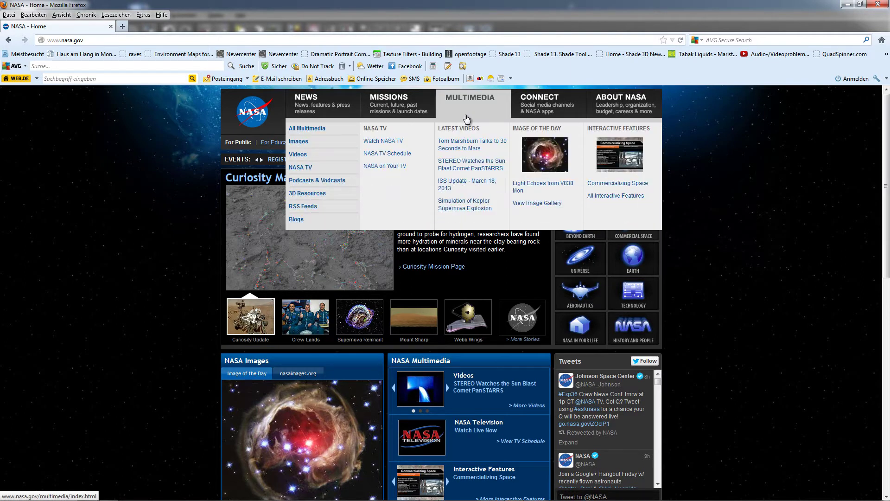
mouse_move(492, 105)
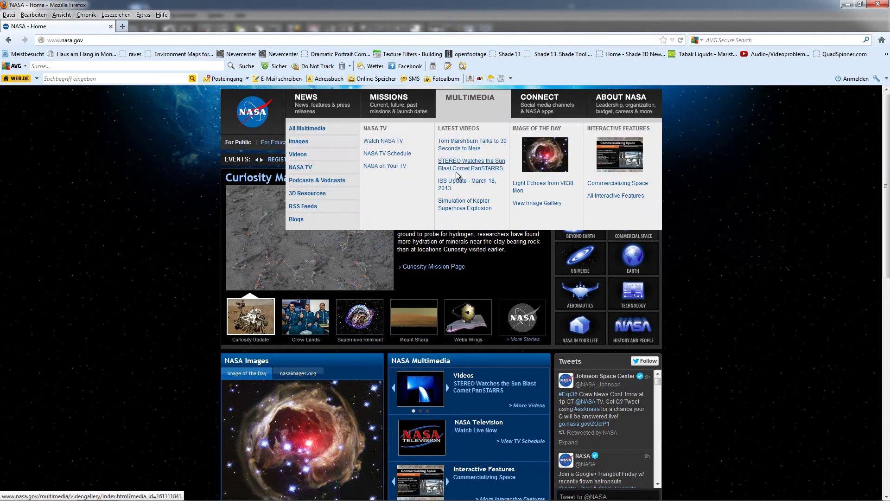
click(327, 194)
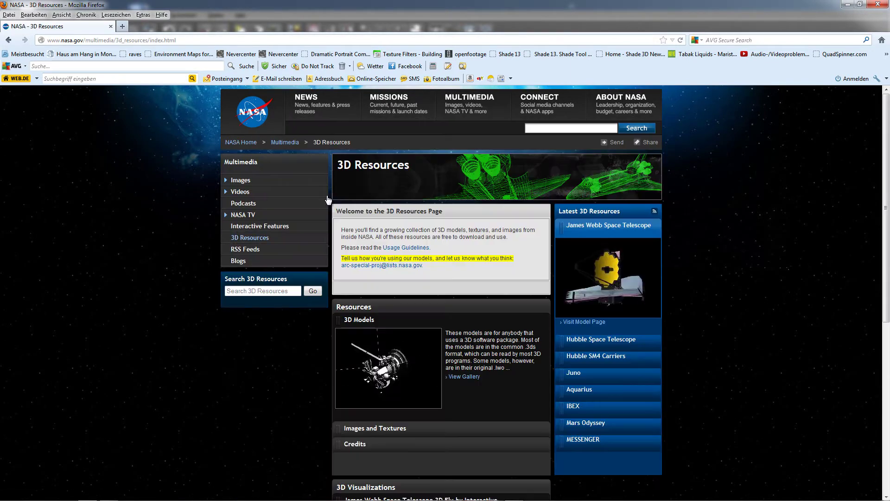
click(359, 320)
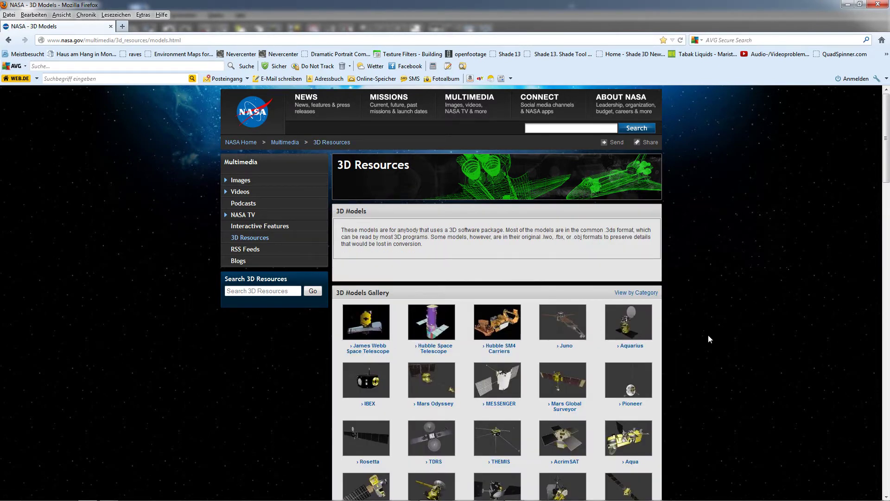
scroll(709, 337, down, 15)
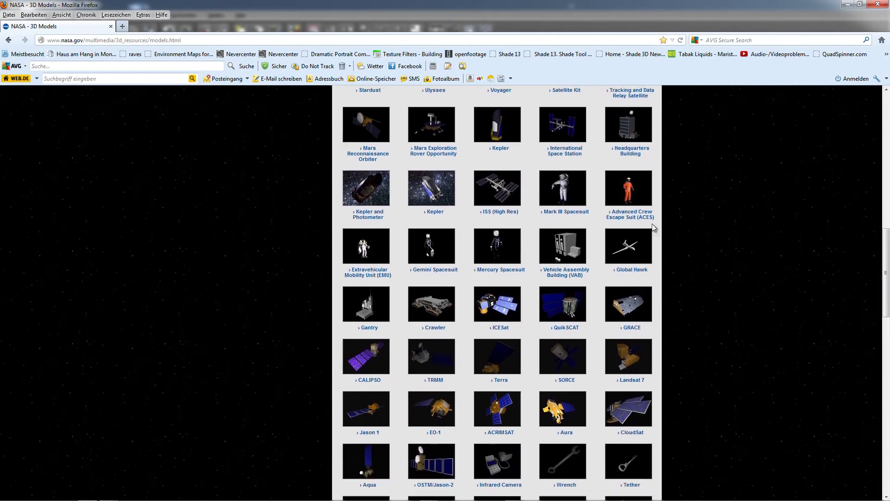
scroll(717, 284, down, 3)
scroll(715, 284, down, 10)
scroll(715, 285, down, 5)
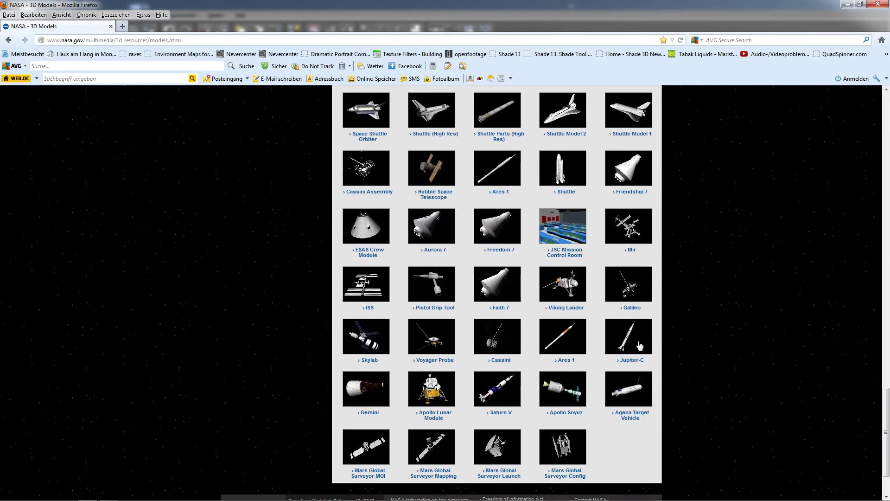
scroll(625, 343, up, 3)
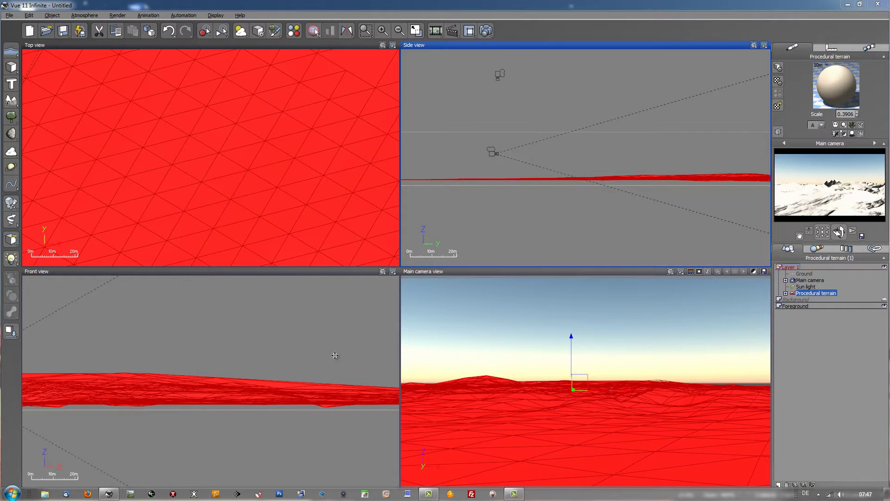
- Return to Vue and load the acesjustforroomshow astronaut from the Figuren object collection
click(20, 242)
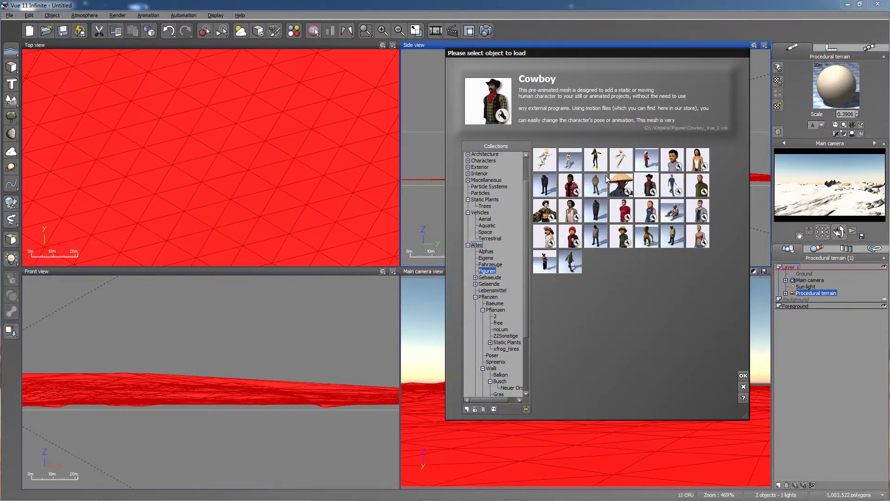
click(647, 159)
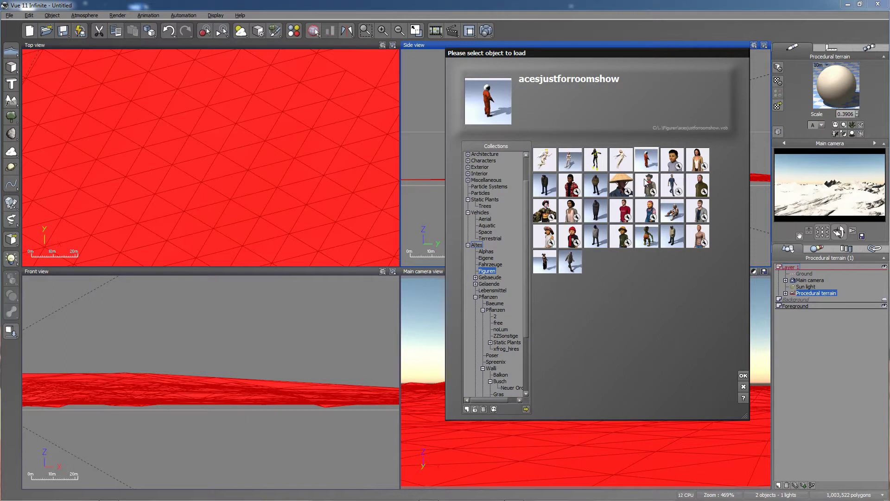
click(745, 376)
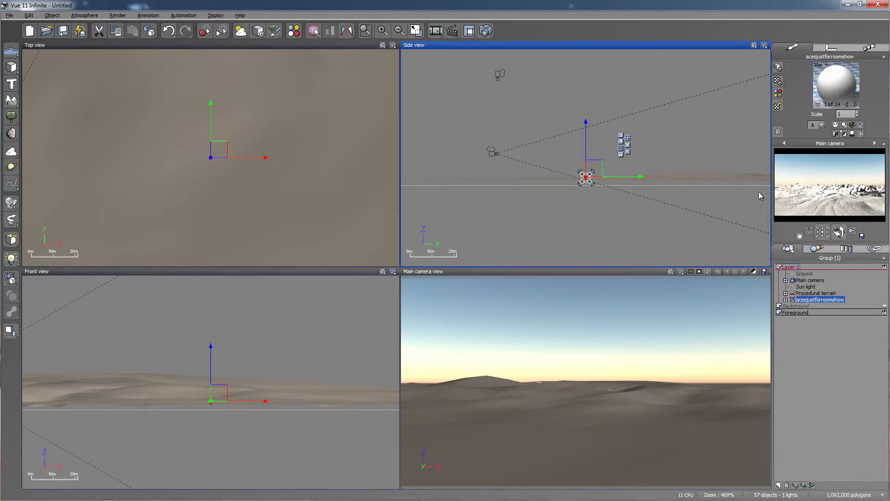
- Move the astronaut slightly farther from the camera, lift it above the terrain, and drop it onto the surface
drag(630, 180, 634, 180)
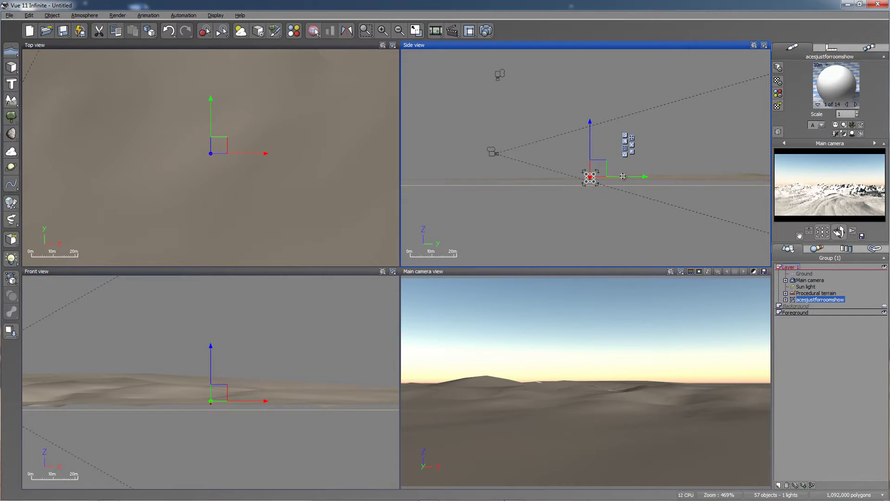
drag(591, 146, 595, 139)
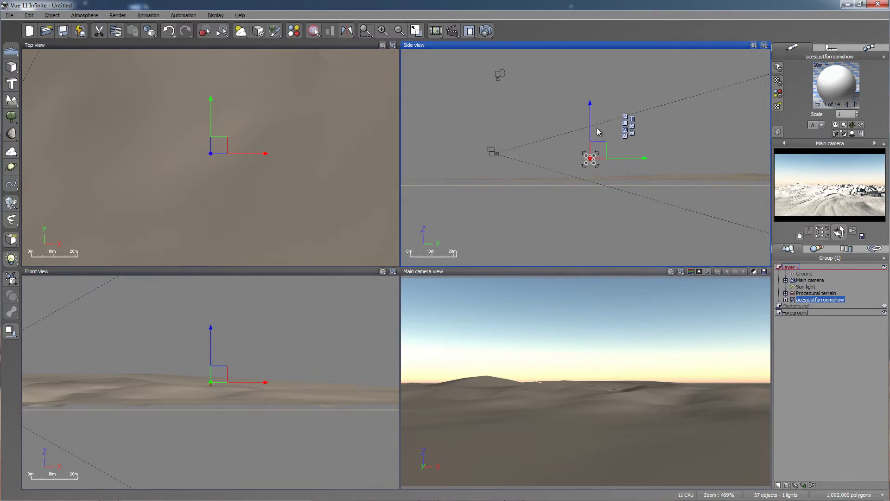
click(11, 331)
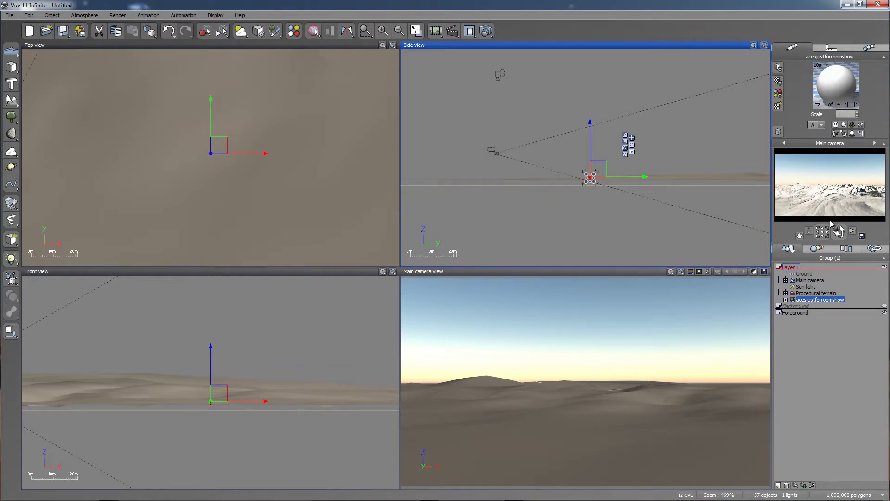
- Lower the main camera to a height of about 2.94 m and move it forward toward the astronaut
click(814, 281)
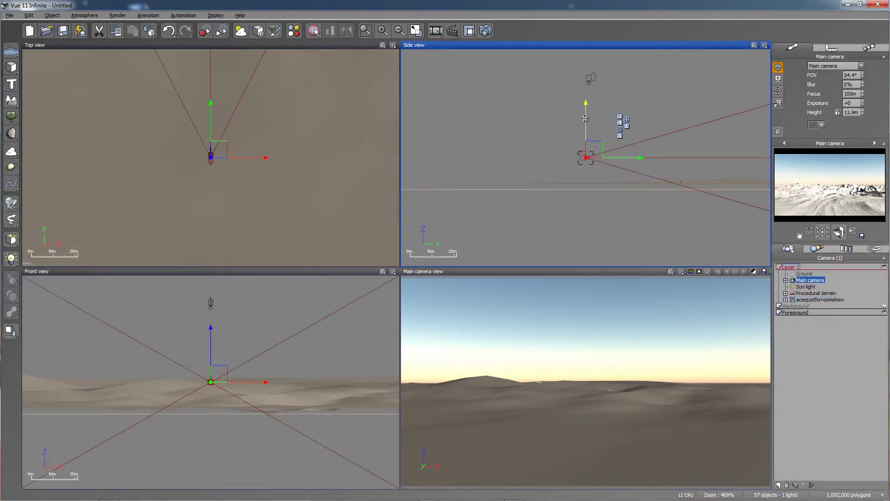
key(ctrl+z)
drag(588, 128, 587, 142)
drag(636, 178, 705, 183)
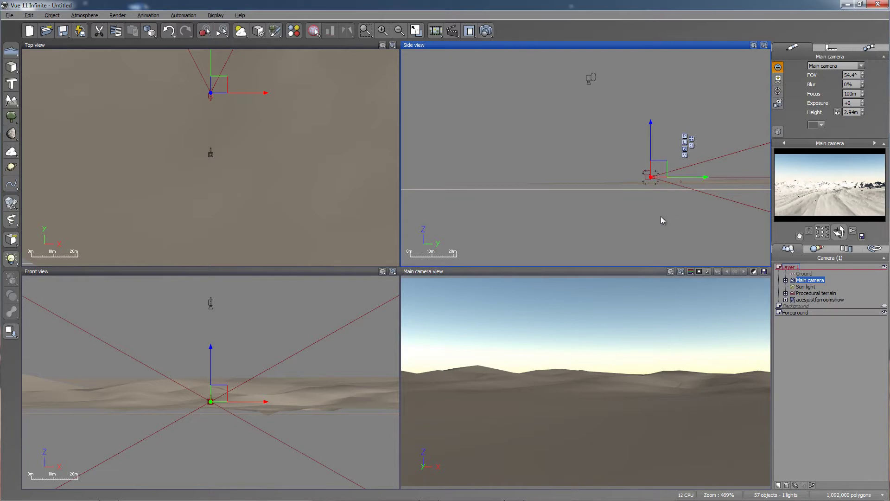
- Move the main camera closer to the astronaut and lower it further to a height of about 0.97 m
scroll(662, 221, up, 4)
key(Home)
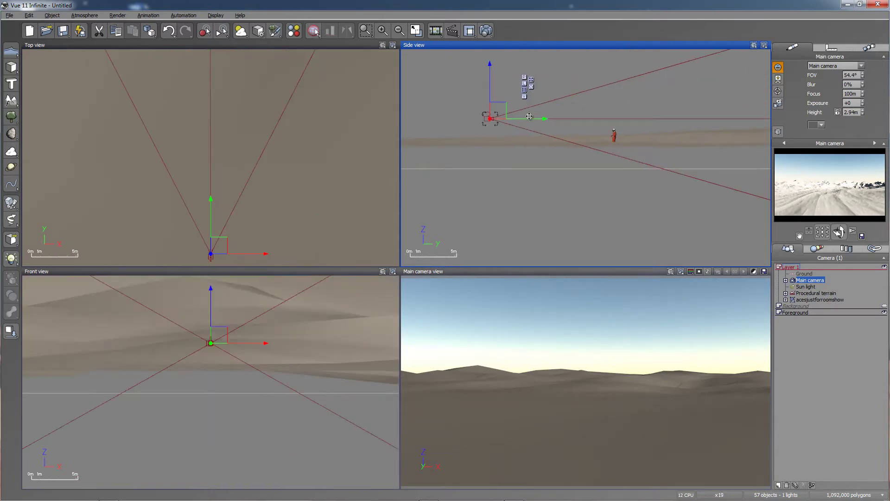
drag(549, 121, 599, 121)
drag(543, 91, 543, 105)
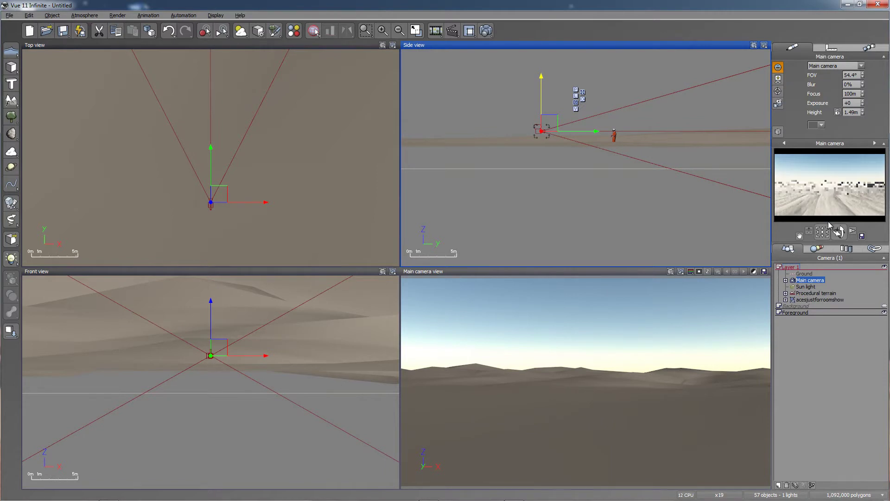
drag(540, 96, 542, 102)
- Shift the astronaut slightly sideways so it stands just left of centre in the main camera's view
click(820, 300)
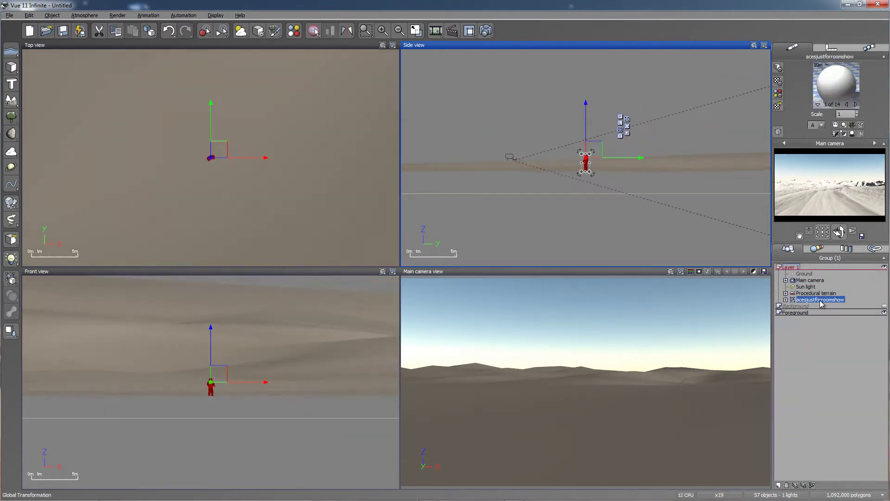
click(210, 157)
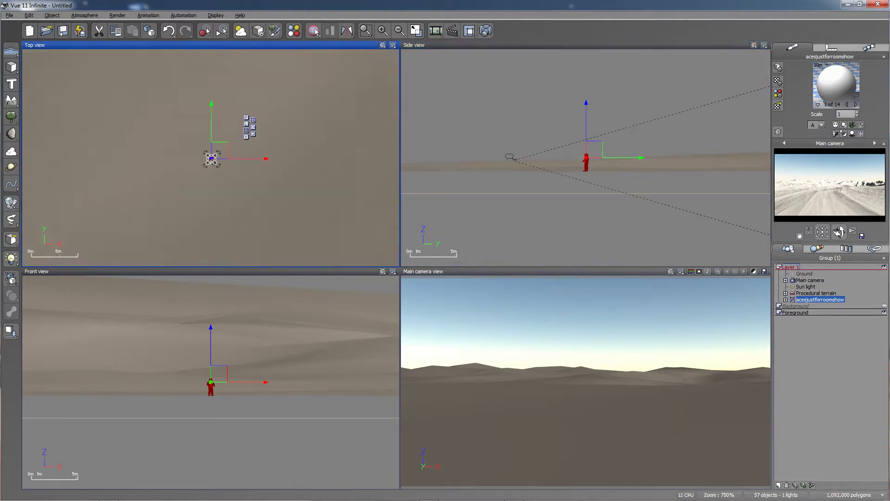
scroll(211, 159, down, 5)
drag(241, 165, 177, 160)
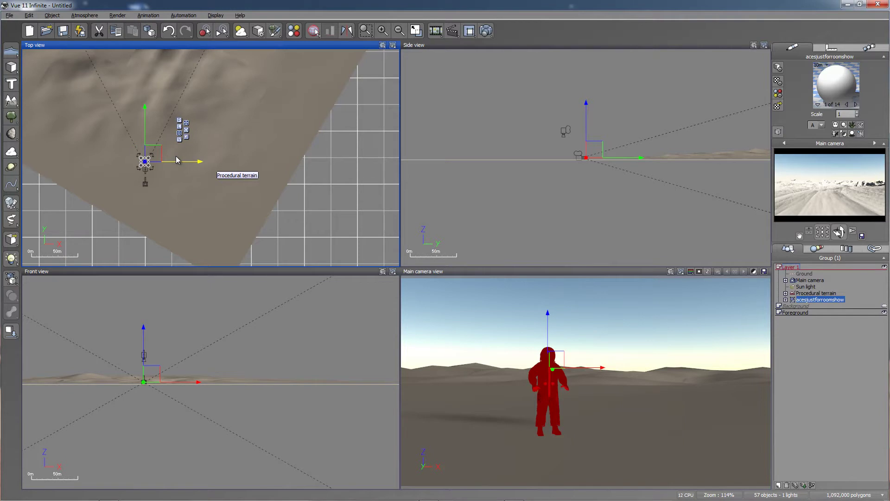
- Move the main camera back from the astronaut and raise it to a height of about 4.54 m
click(809, 279)
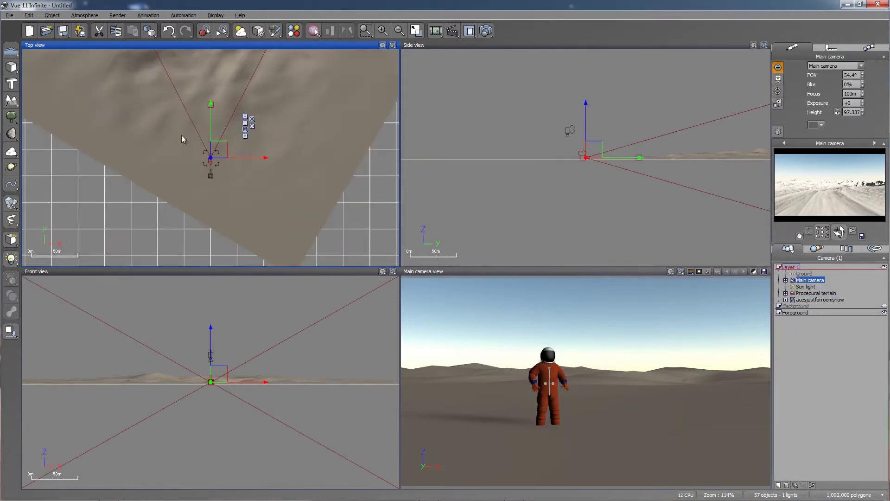
drag(209, 124, 210, 133)
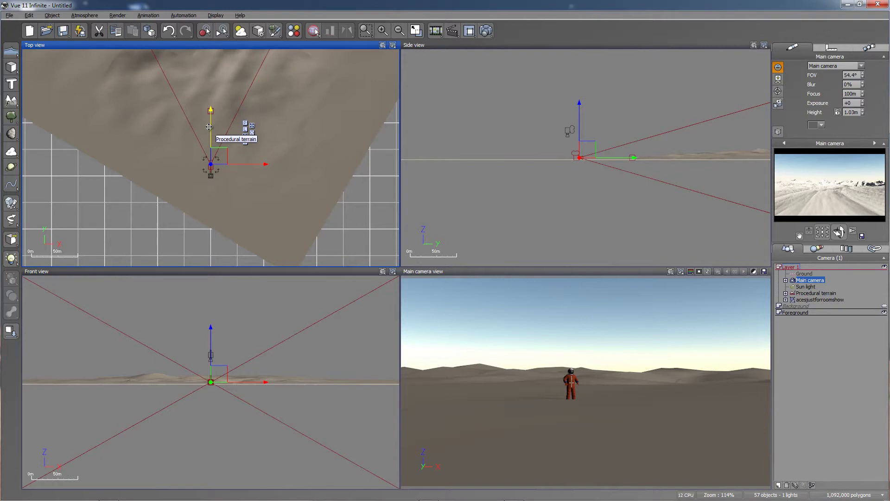
click(580, 133)
drag(579, 129, 579, 125)
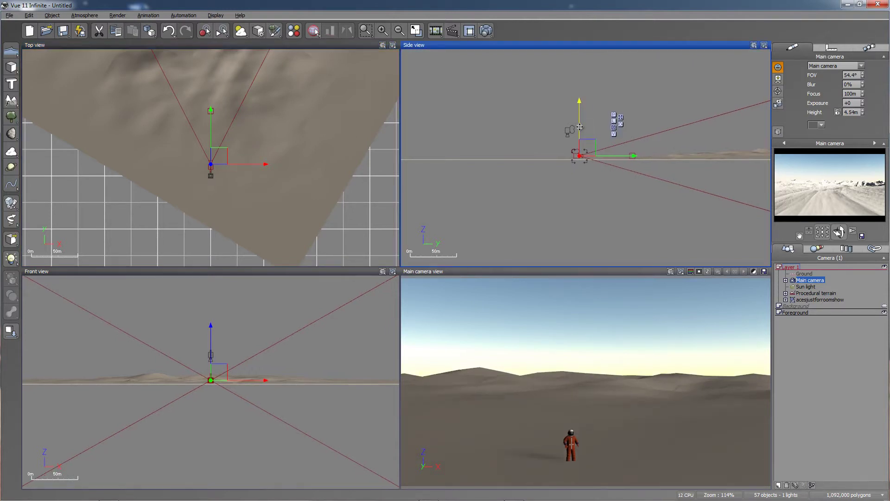
- Raise the astronaut above the terrain and rotate it around the vertical axis so it faces sideways to the camera
click(811, 300)
drag(586, 125, 586, 129)
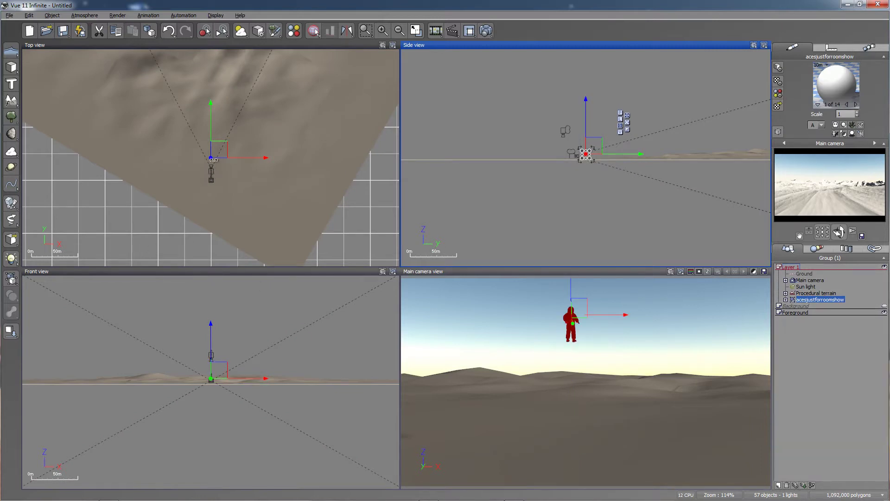
click(218, 170)
drag(214, 163, 237, 145)
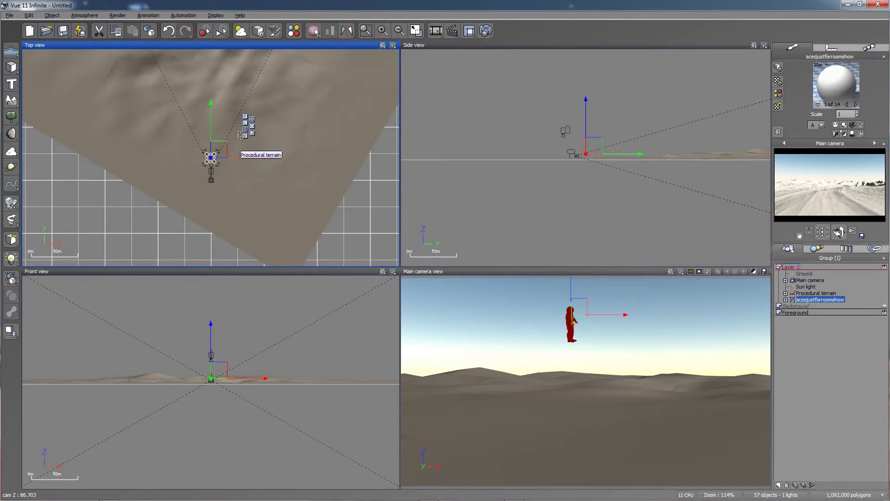
- Drop the astronaut back onto the terrain and move it to the left part of the camera's composition
click(18, 332)
drag(256, 160, 252, 161)
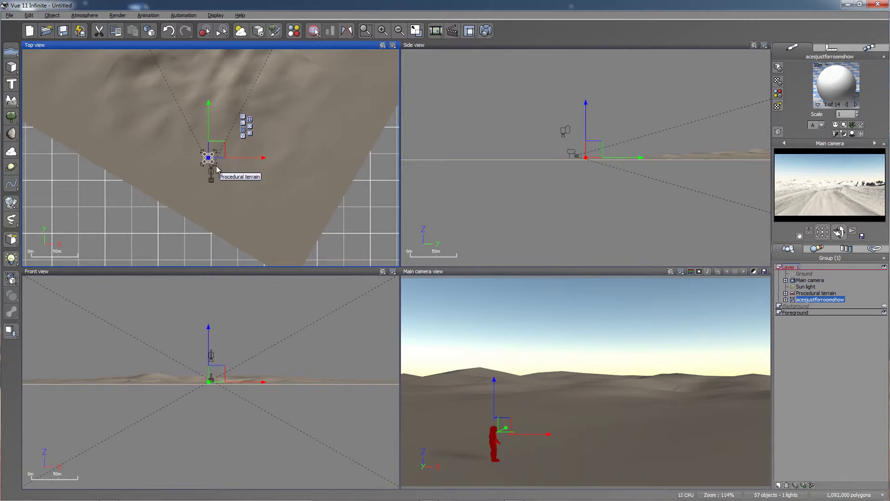
scroll(214, 163, up, 10)
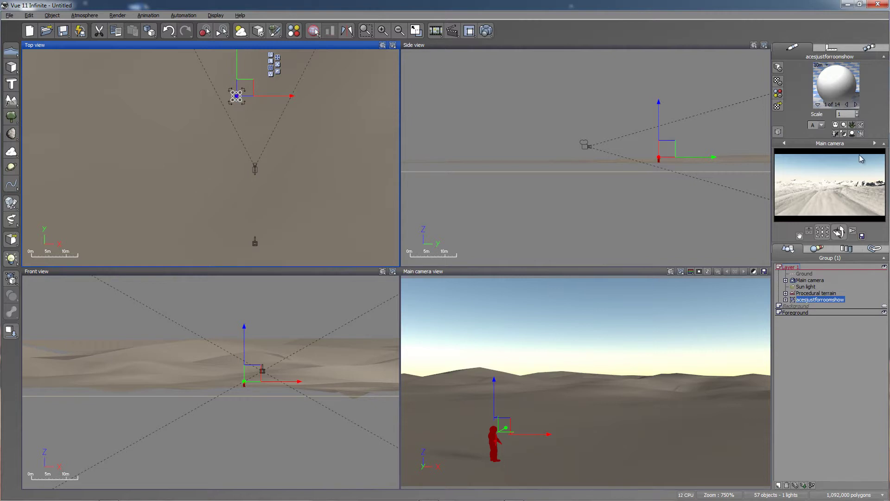
- Check the astronaut's size and load the Jupiterc_carbajal rocket from the Fahrzeuge collection
click(830, 47)
click(779, 92)
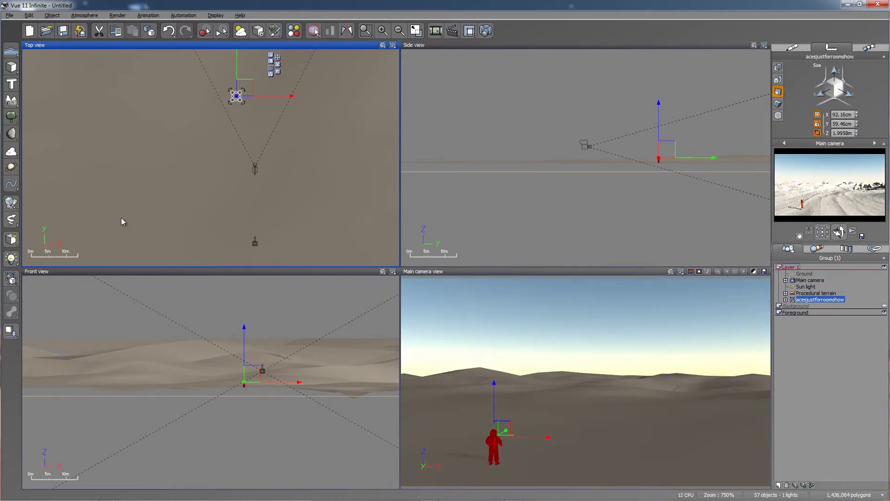
click(11, 239)
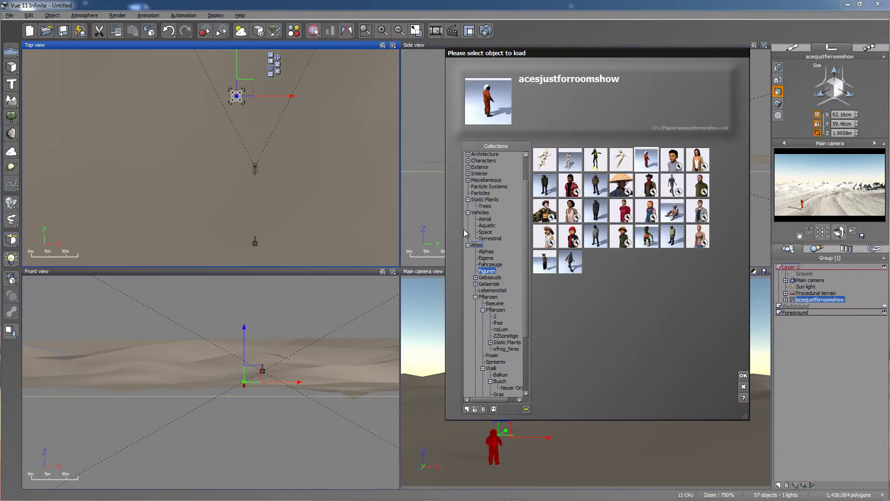
drag(527, 230, 531, 288)
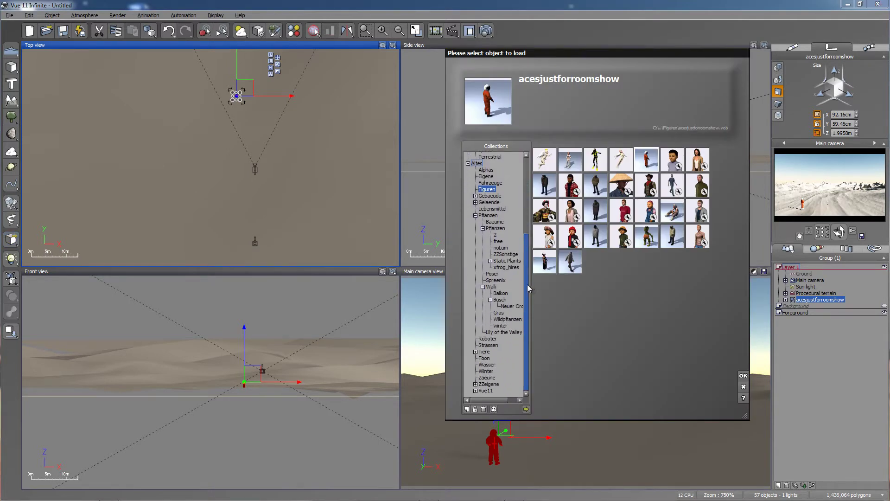
click(489, 183)
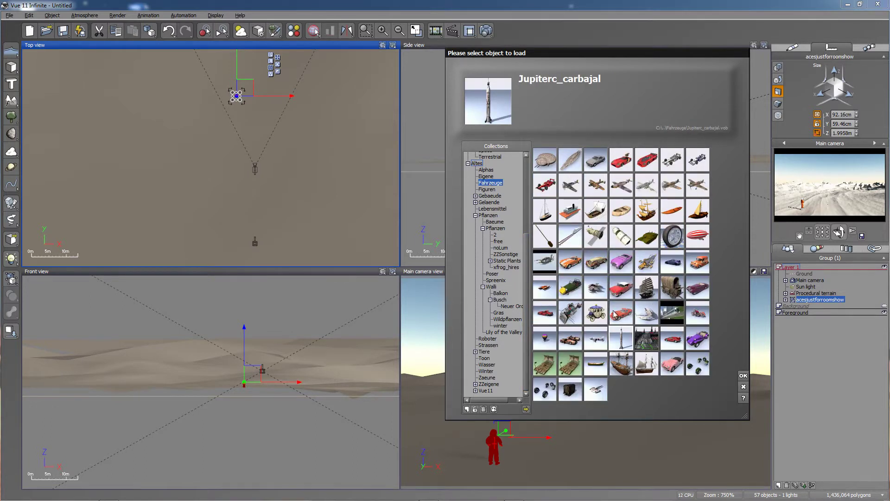
click(741, 375)
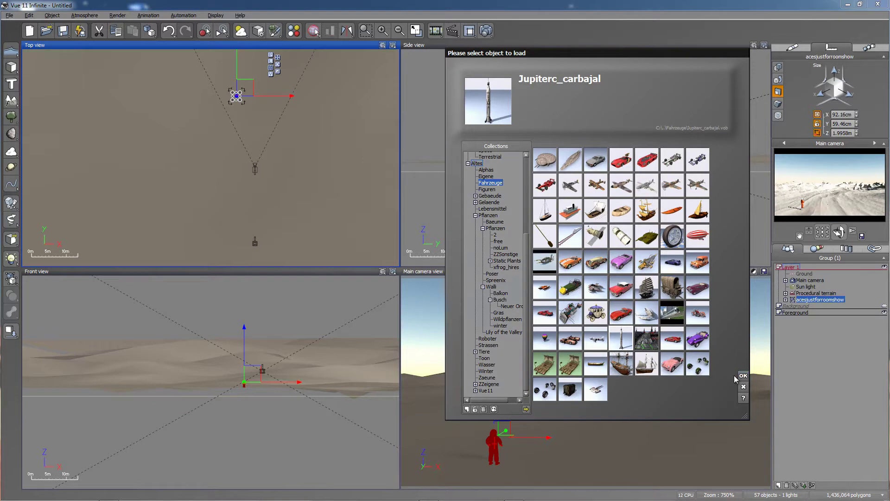
- Position the rocket behind and to the right of the astronaut, drop it onto the terrain, and move it farther from the camera
drag(247, 158, 298, 160)
drag(604, 142, 740, 142)
right_drag(671, 203, 534, 232)
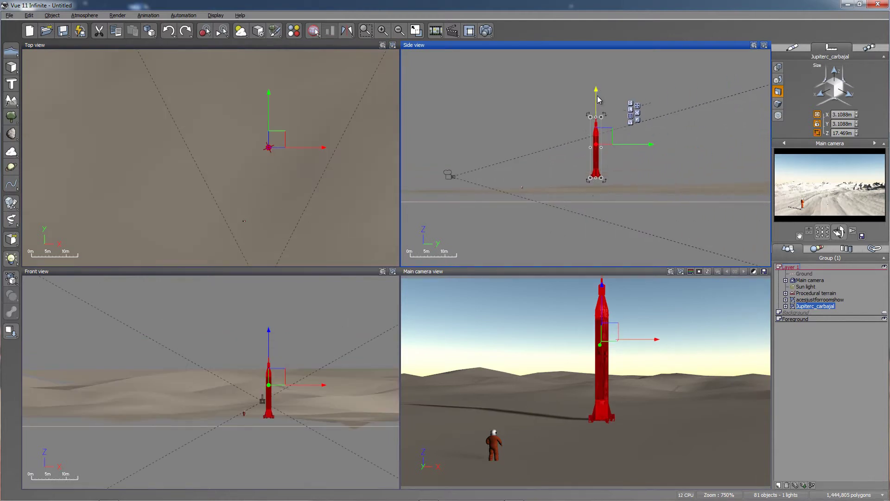
drag(599, 103, 598, 86)
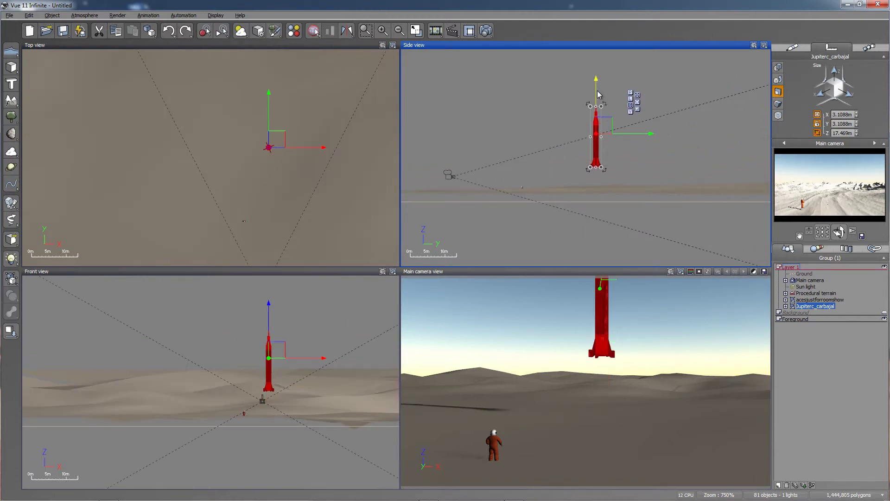
click(12, 330)
drag(644, 156, 661, 164)
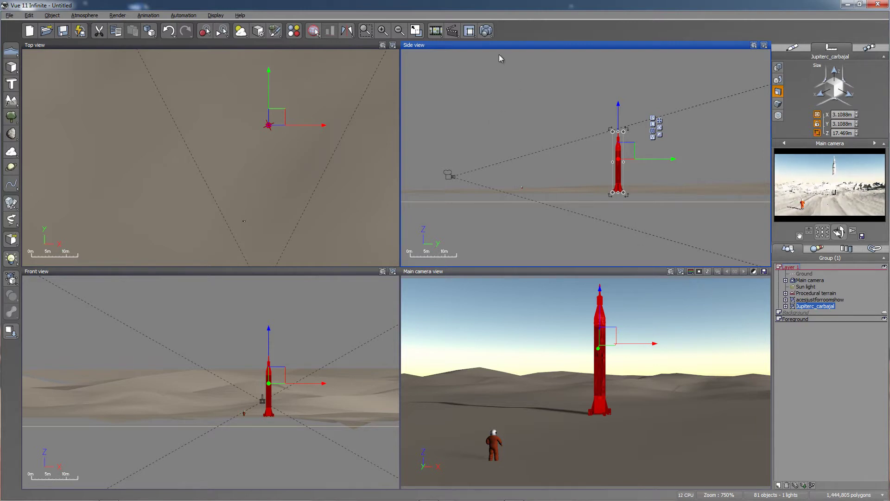
drag(652, 159, 660, 161)
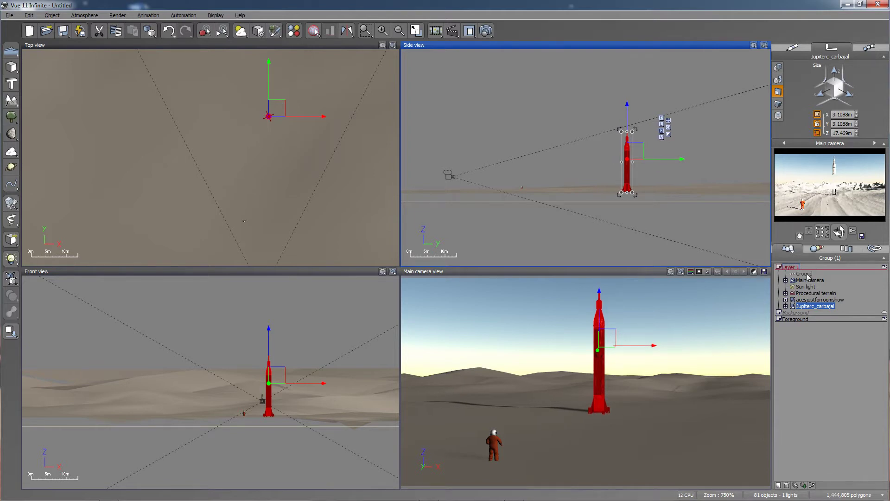
- Tilt the main camera slightly upward to leave more sky above the rocket
click(809, 281)
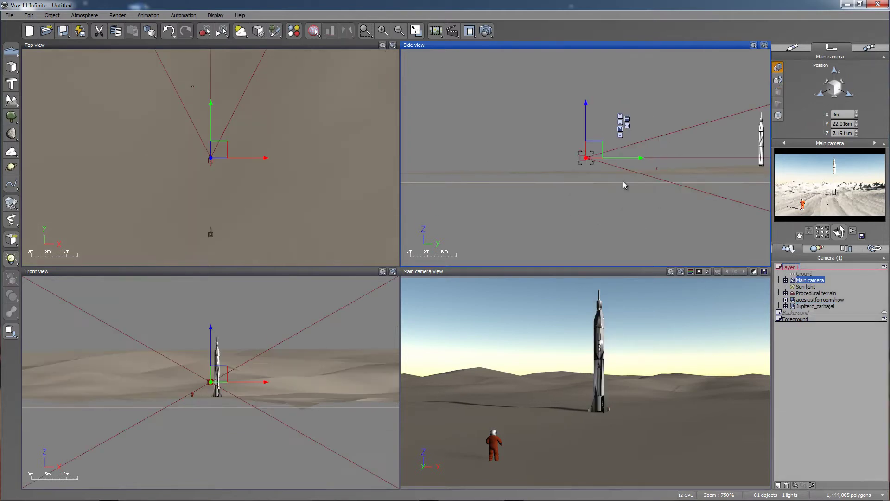
drag(839, 232, 840, 242)
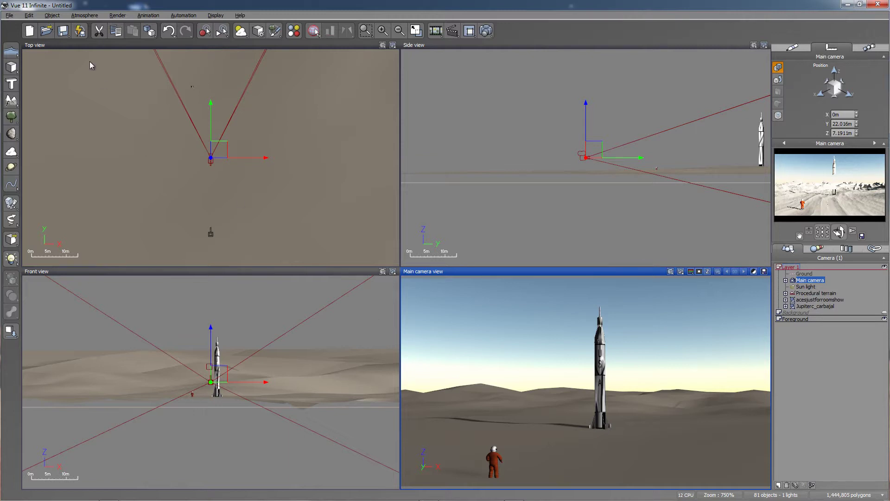
- Add a tilted crescent planet with increased brightness and softness to the sky right of the rocket, and test-render the scene
click(12, 167)
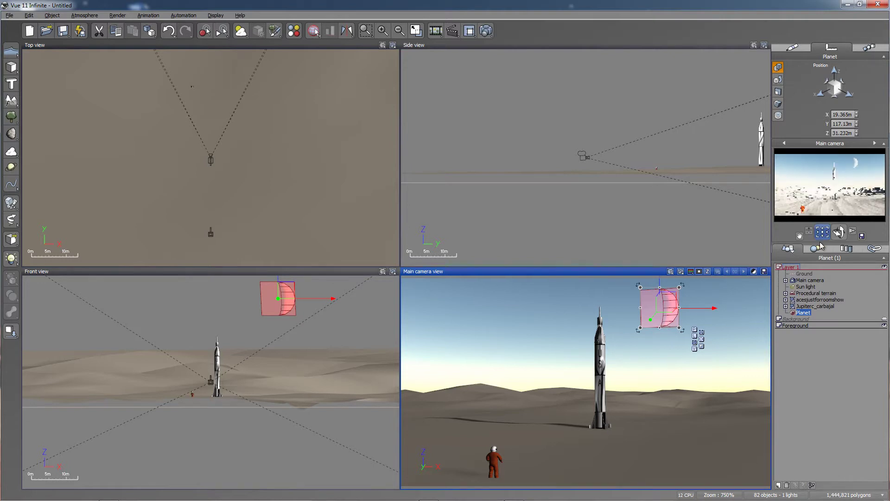
click(793, 48)
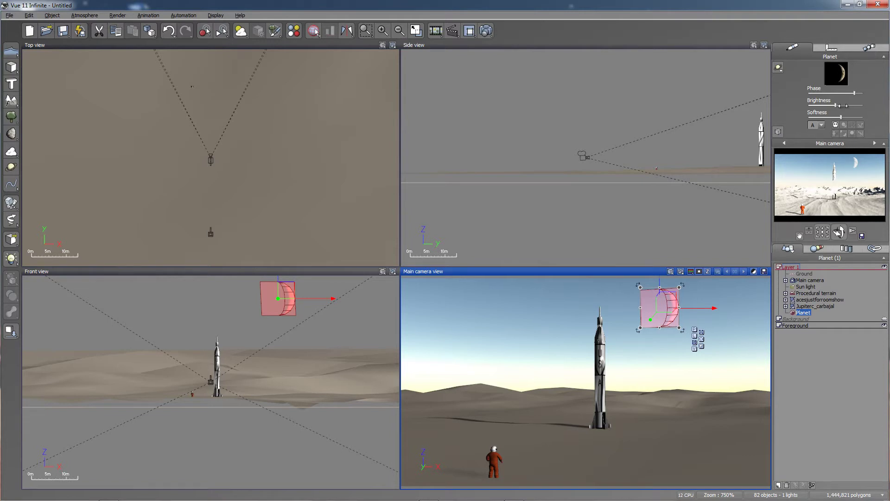
drag(837, 106, 843, 118)
drag(681, 331, 694, 327)
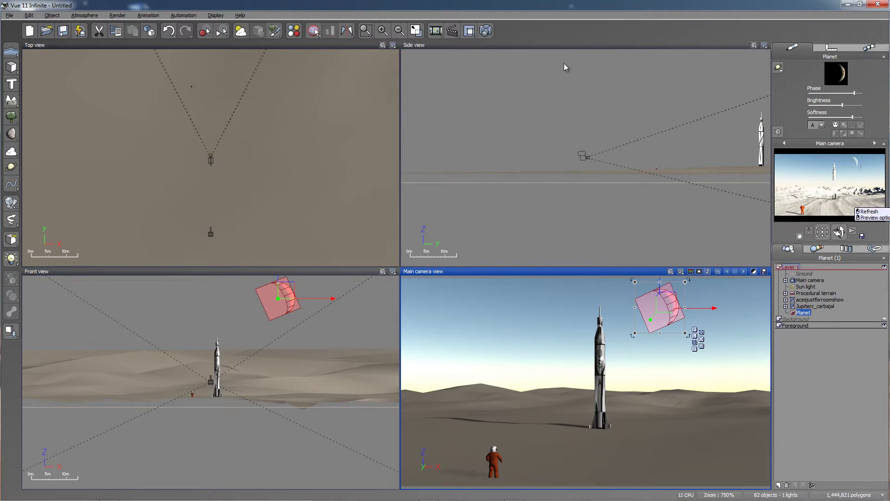
click(486, 30)
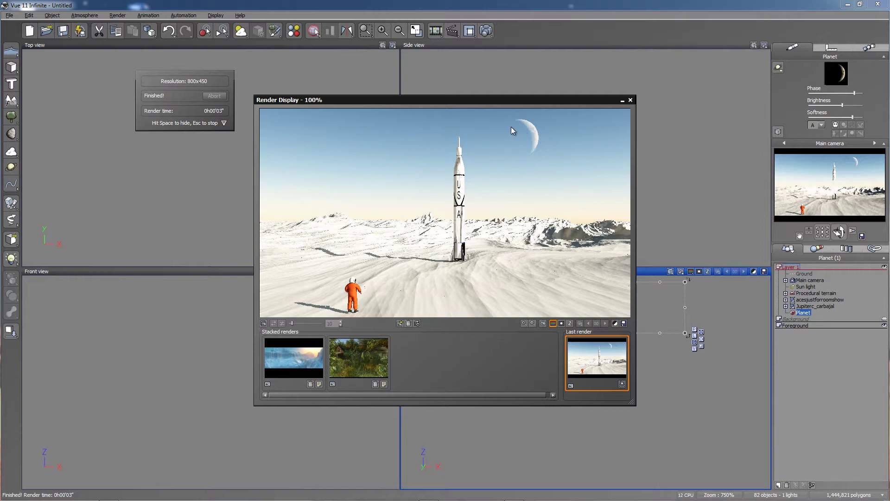
click(630, 100)
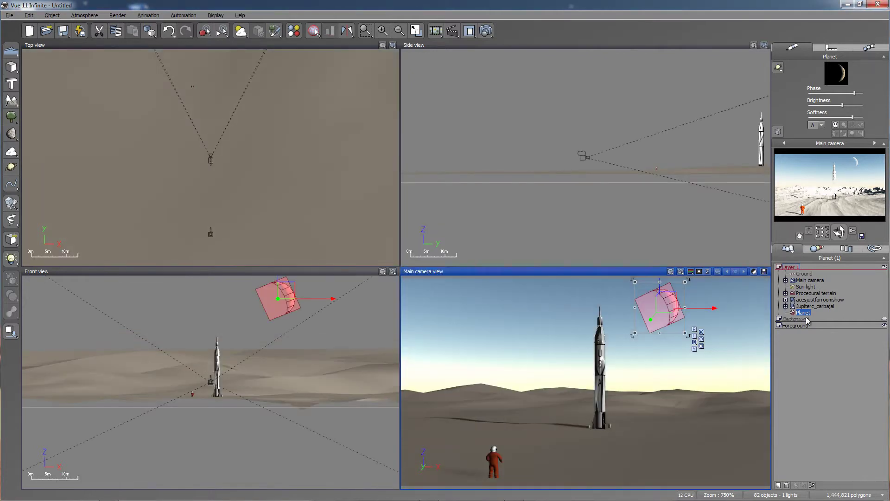
- Duplicate the crescent planet and give the copy a full phase, slightly higher brightness and maximum softness
key(ctrl+c)
key(ctrl+v)
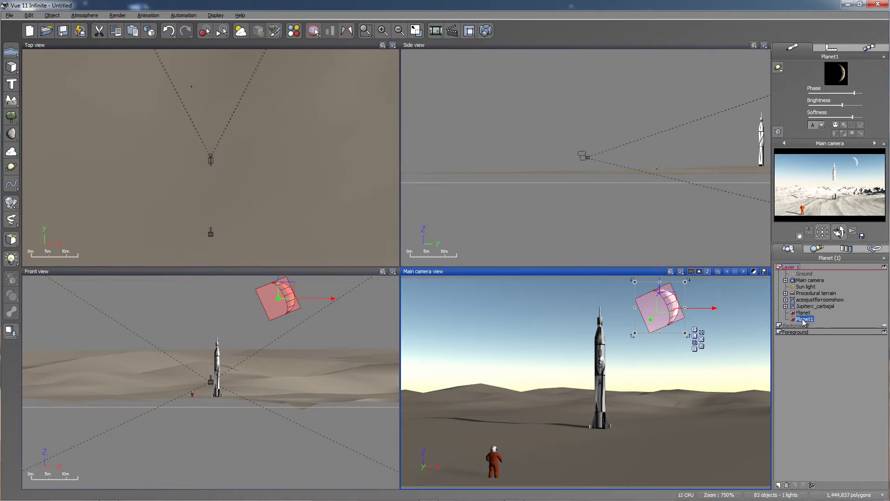
drag(849, 93, 836, 93)
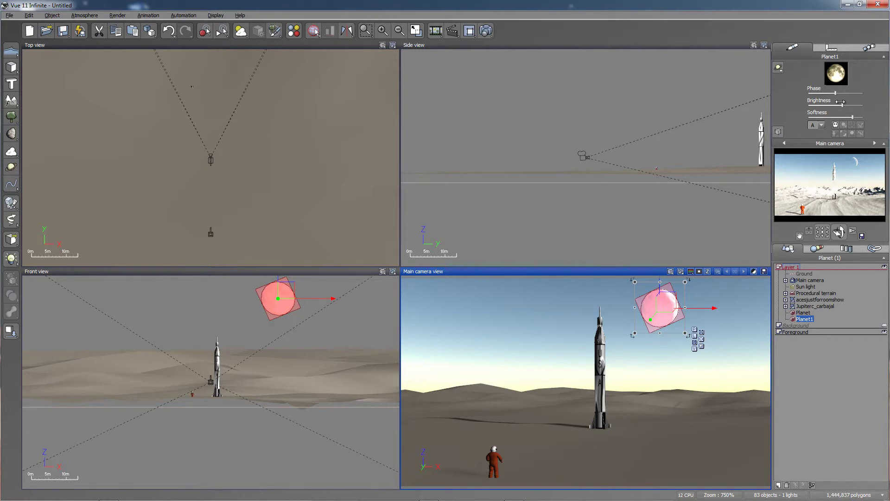
drag(844, 101, 864, 117)
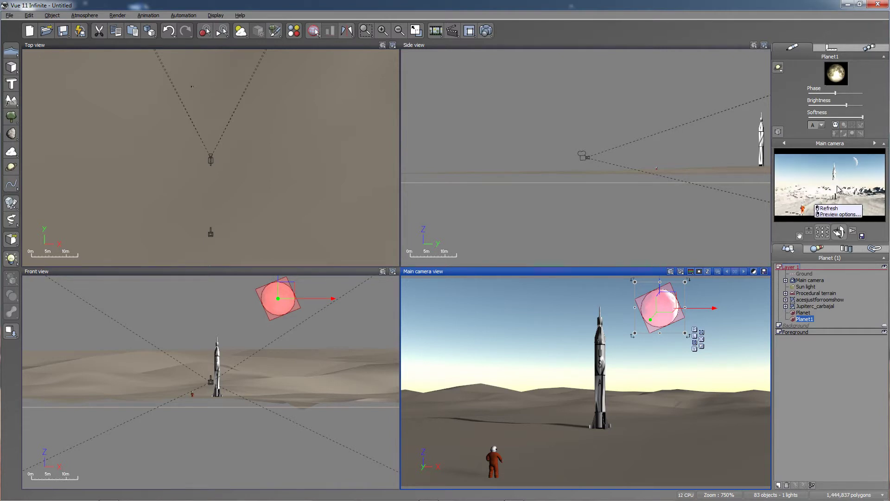
- Nudge the full-phase planet slightly sideways to align it with the crescent, and test-render the scene
right_drag(305, 109, 329, 202)
scroll(225, 121, up, 5)
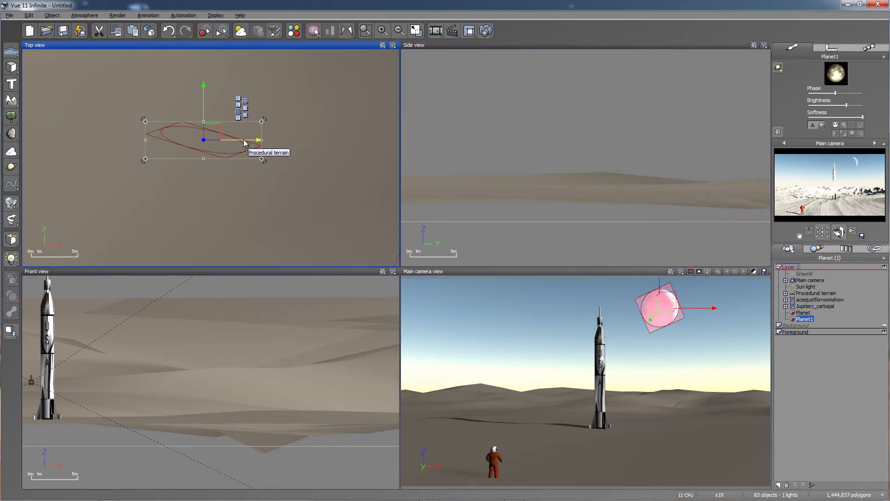
drag(245, 142, 243, 143)
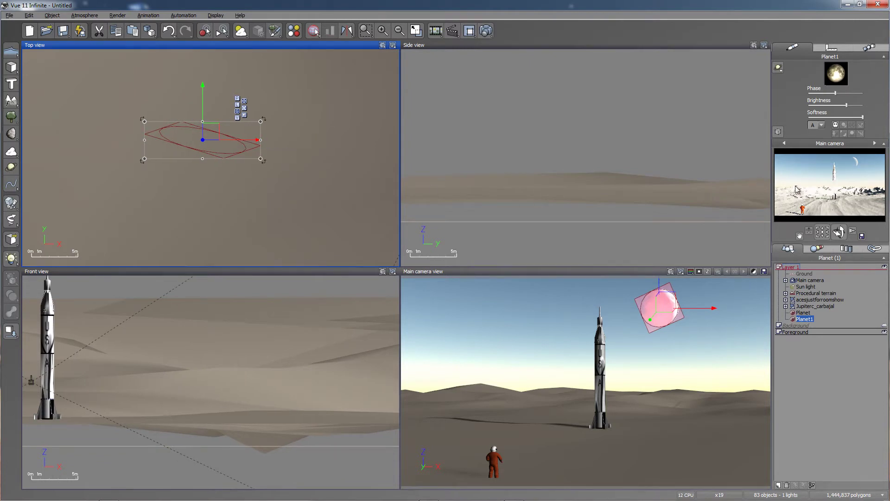
right_click(816, 184)
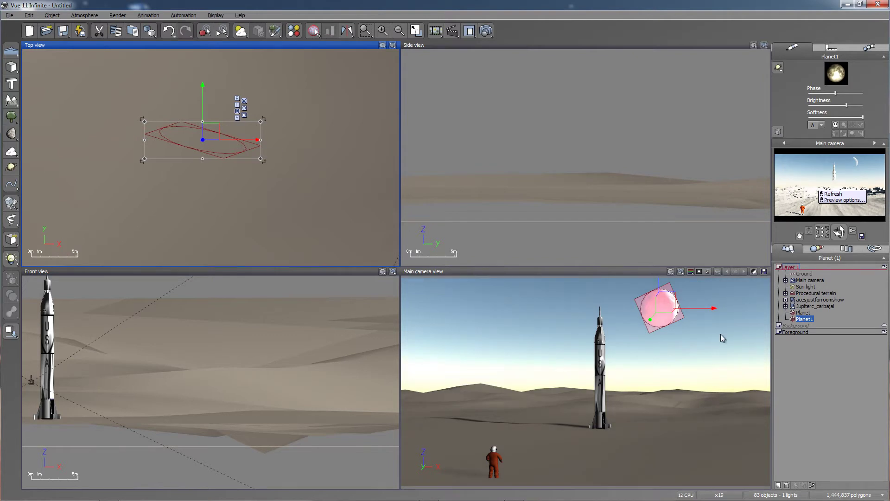
click(681, 321)
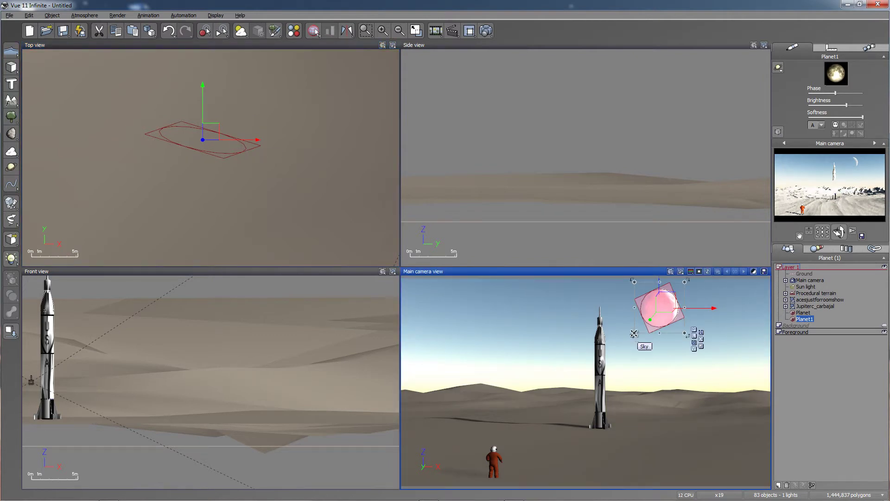
drag(634, 336, 633, 334)
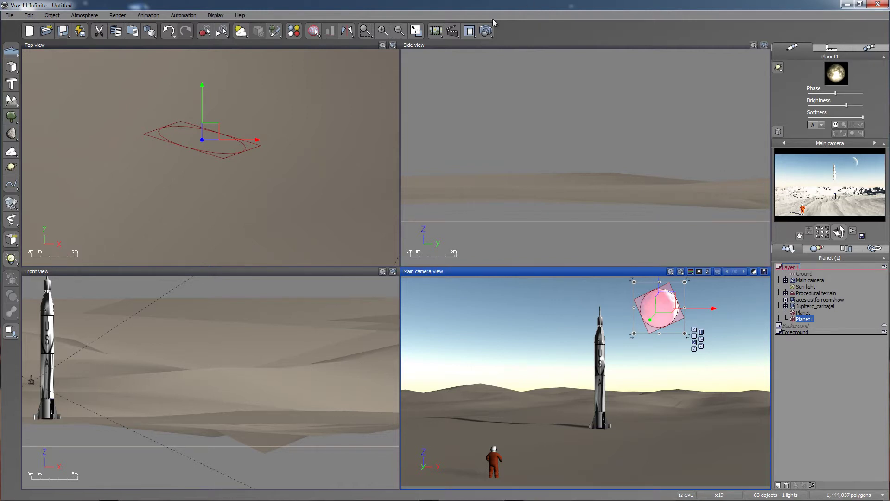
click(486, 30)
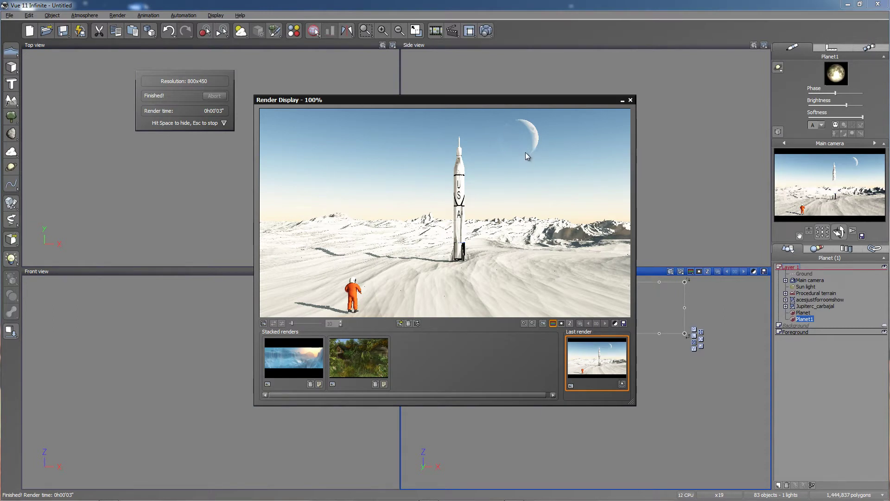
click(630, 101)
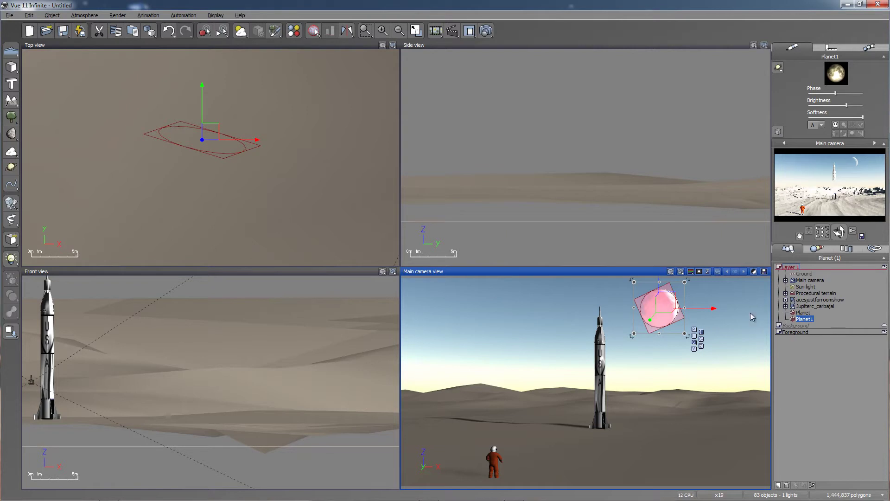
- Duplicate the crescent and full planets together, enlarge the copies several times, and place them in the sky right of the rocket
click(809, 313)
ctrl+click(807, 313)
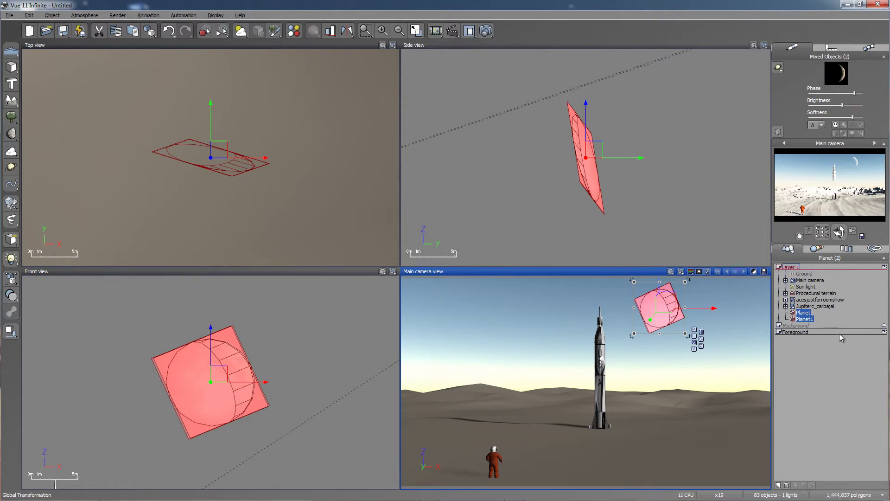
key(ctrl+d)
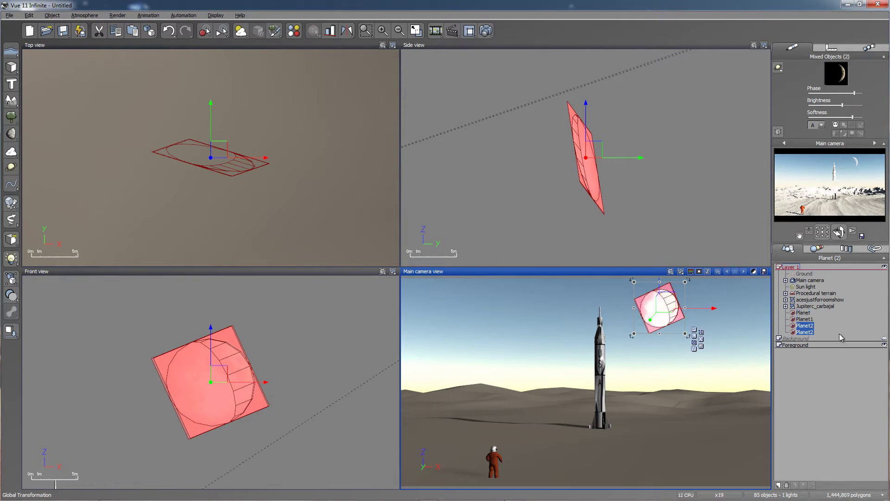
drag(685, 334, 835, 468)
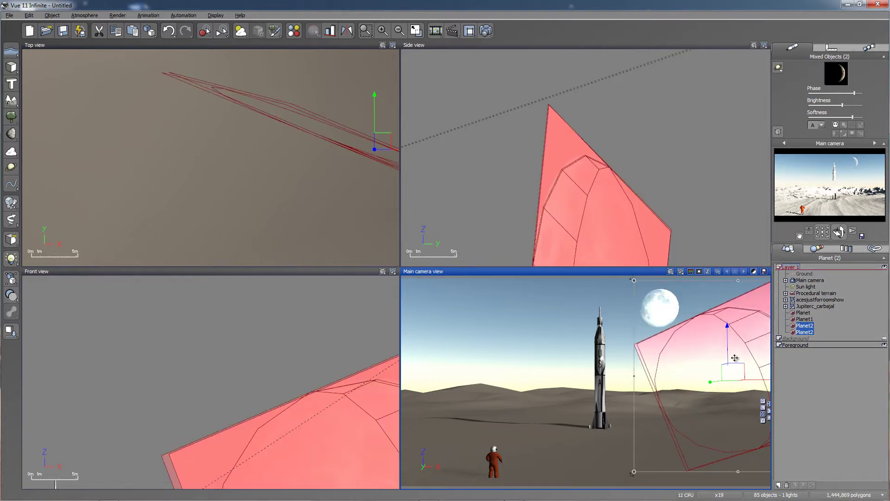
drag(743, 371, 720, 343)
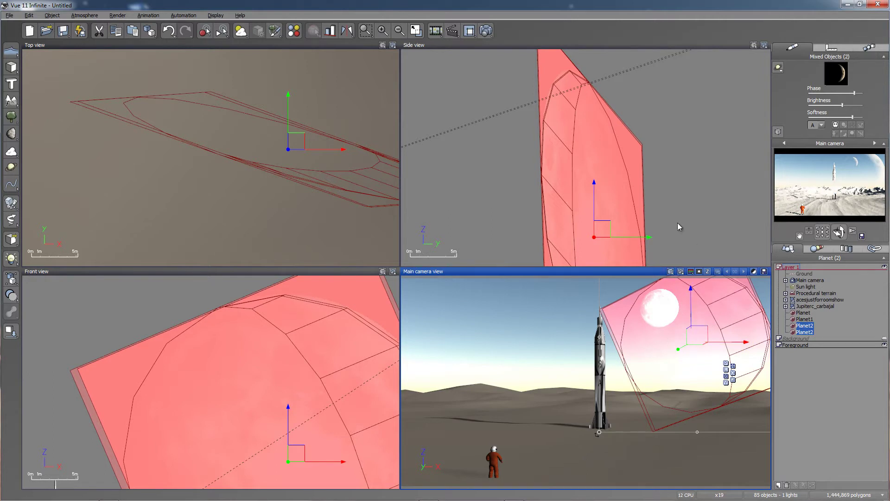
- Move the main camera back slightly and tilt it farther upward, and test-render the scene with the large planet
click(814, 281)
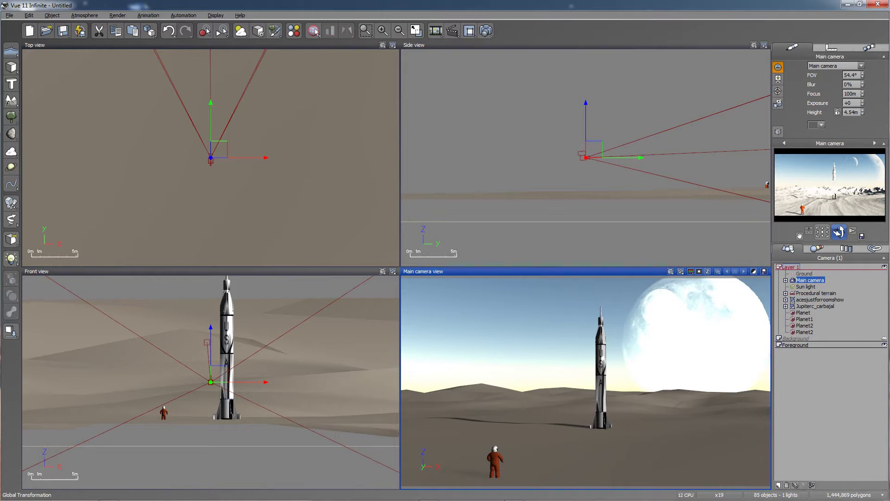
drag(838, 232, 726, 172)
drag(639, 165, 614, 160)
drag(838, 231, 840, 237)
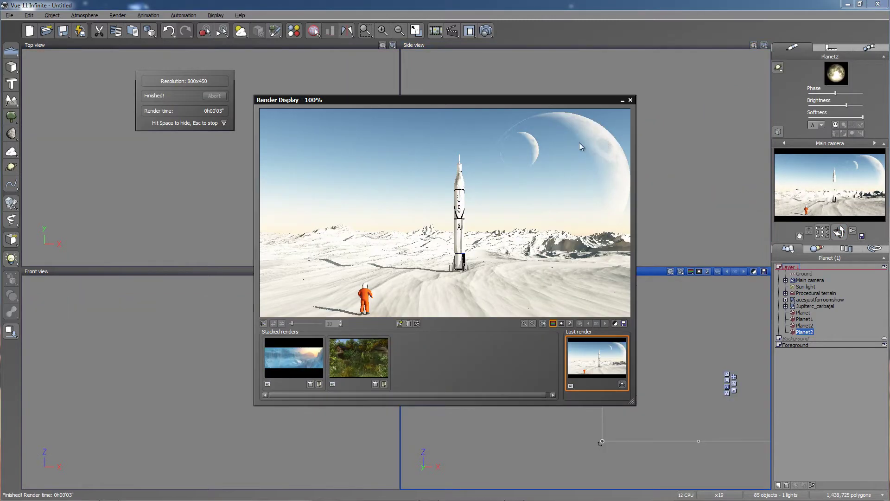
click(630, 100)
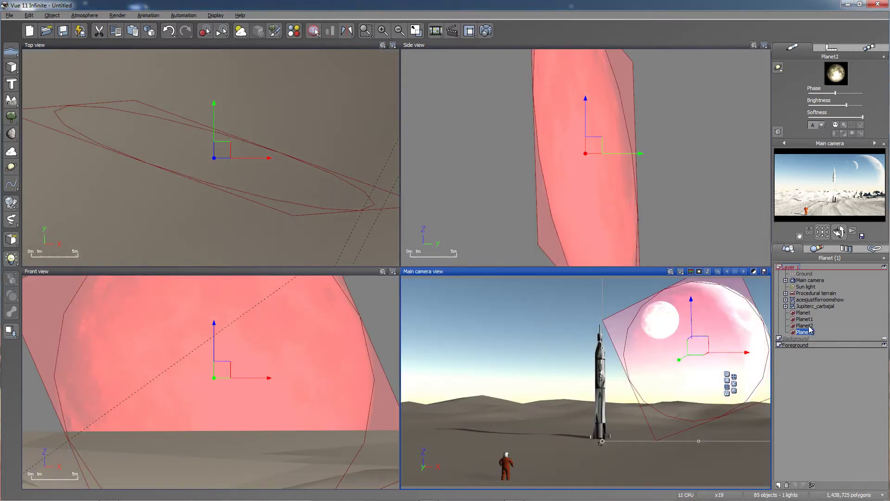
- Rotate the two large planets together slightly counter-clockwise in the main camera view
key(ctrl+d)
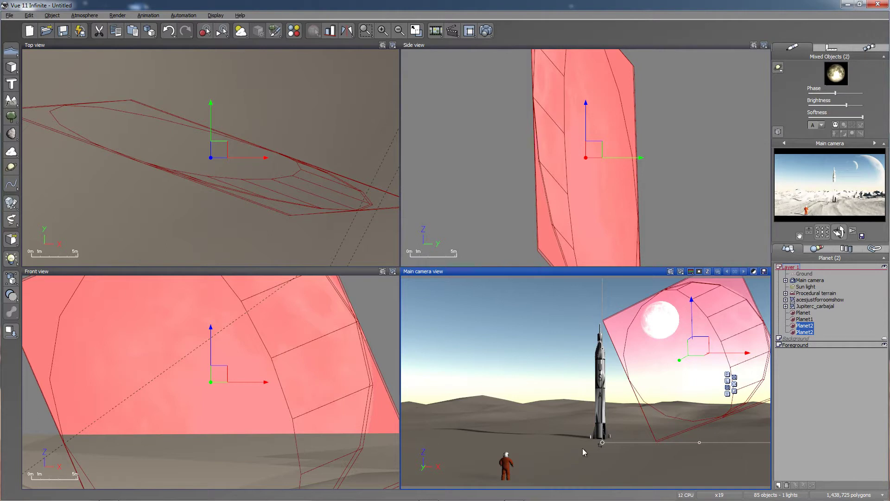
drag(597, 442, 671, 444)
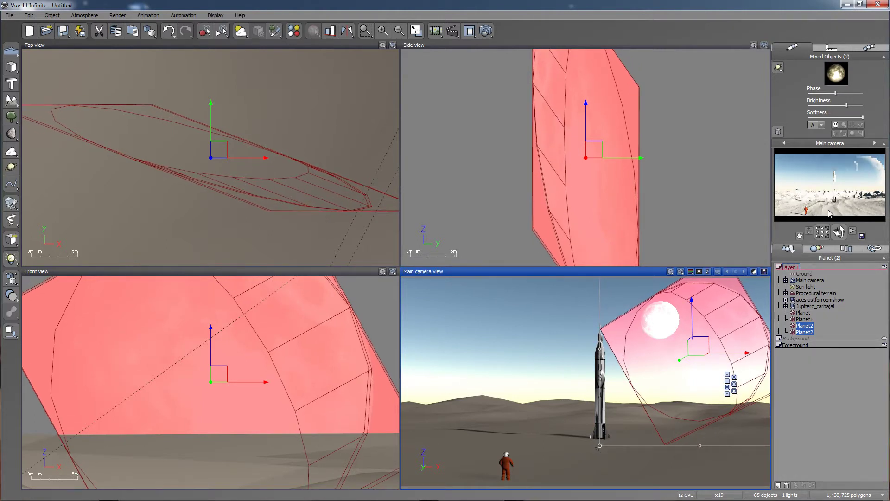
- Rotate the two large planets slightly further, shift them a little toward the rocket, and test-render the scene
drag(592, 448, 591, 449)
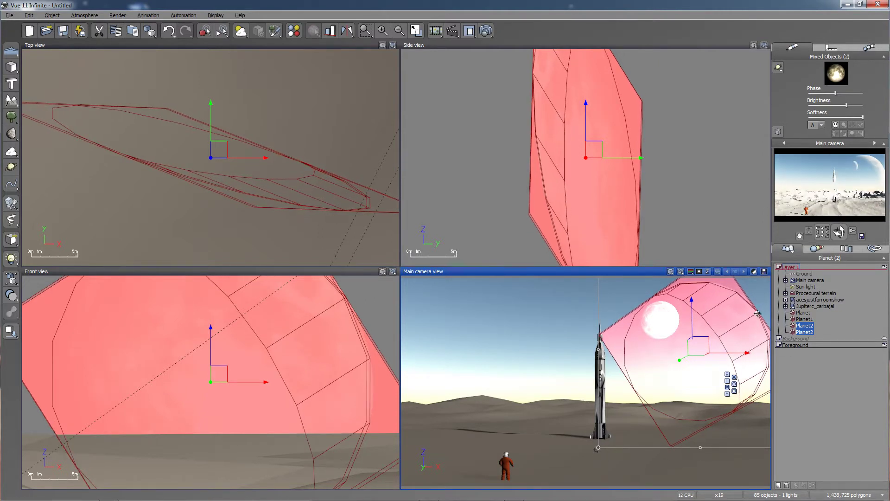
drag(725, 354, 723, 355)
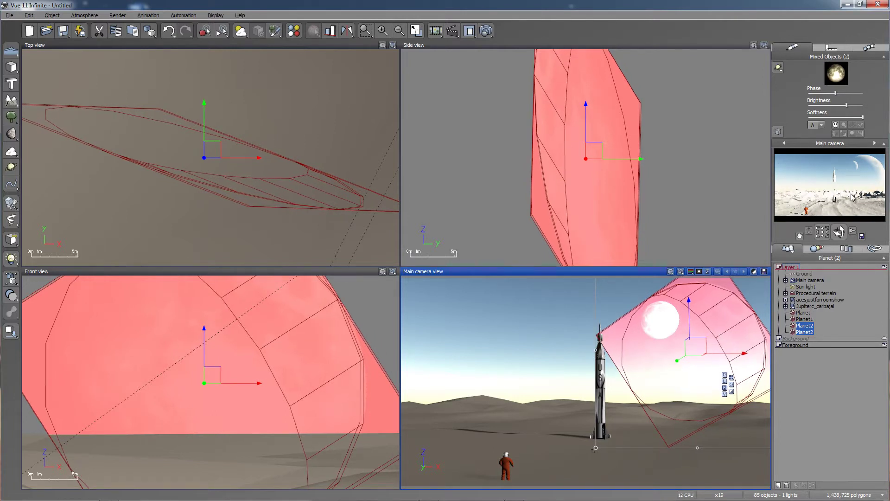
drag(735, 354, 729, 355)
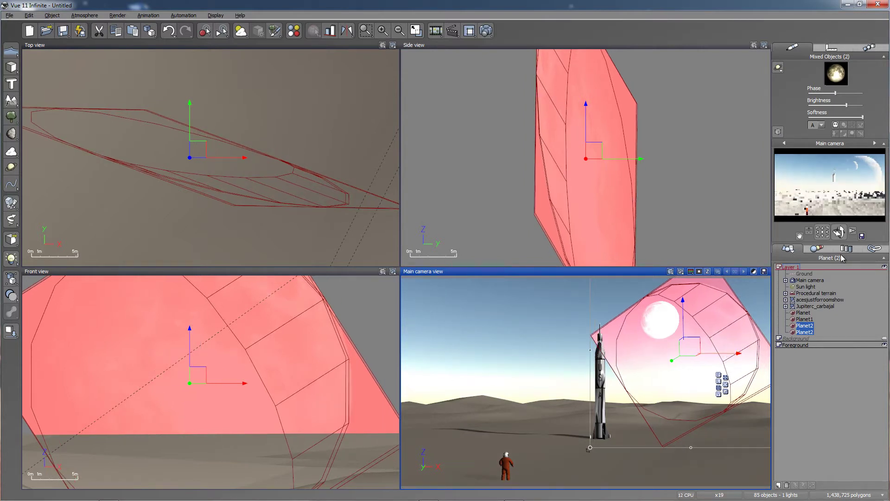
key(ctrl+F9)
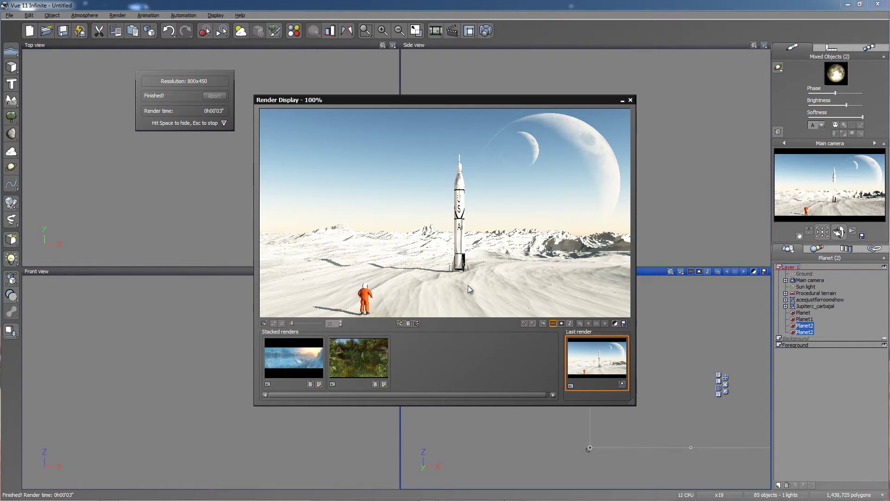
click(631, 100)
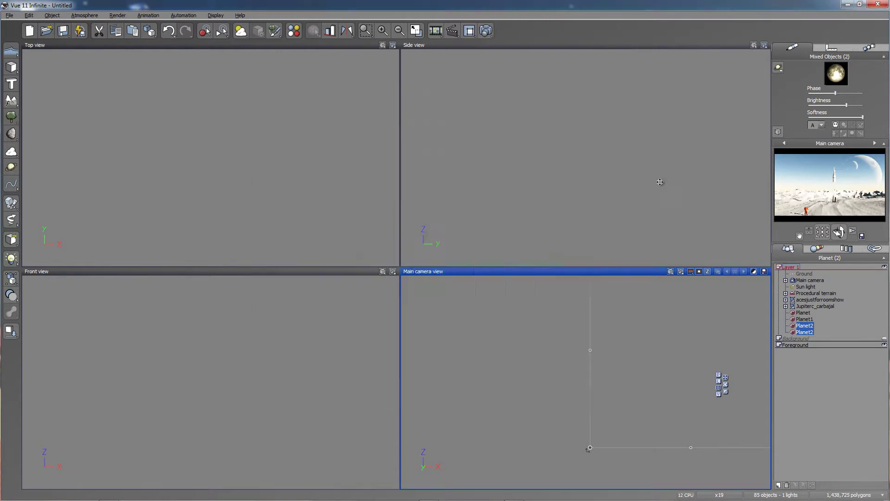
- Load the Red brown yellow color map from Rocks and Grass into the procedural terrain's material and refresh the camera preview
click(809, 293)
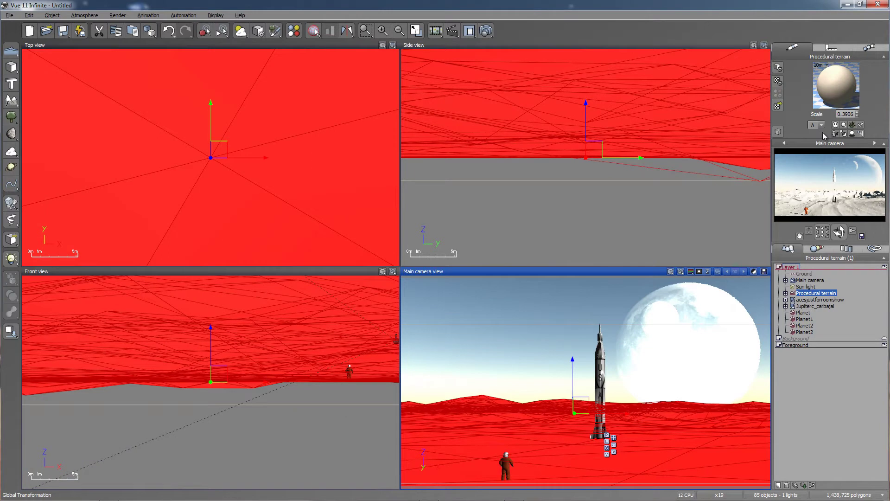
double_click(830, 83)
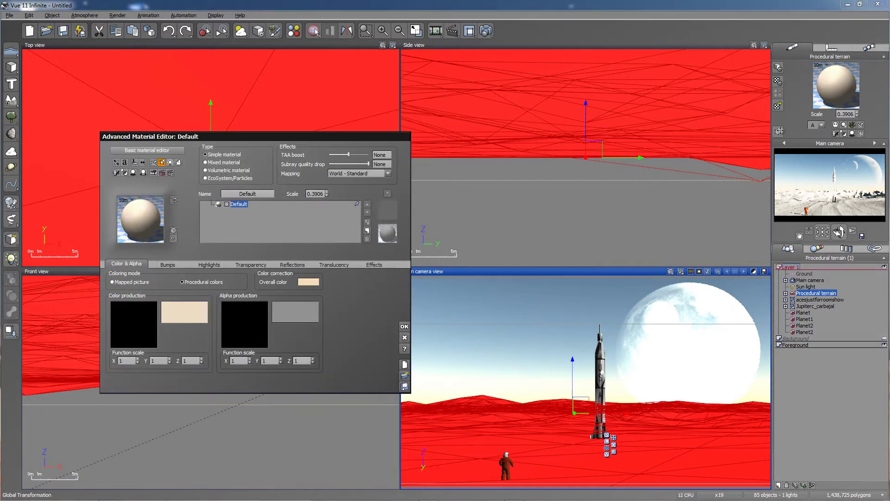
right_click(185, 320)
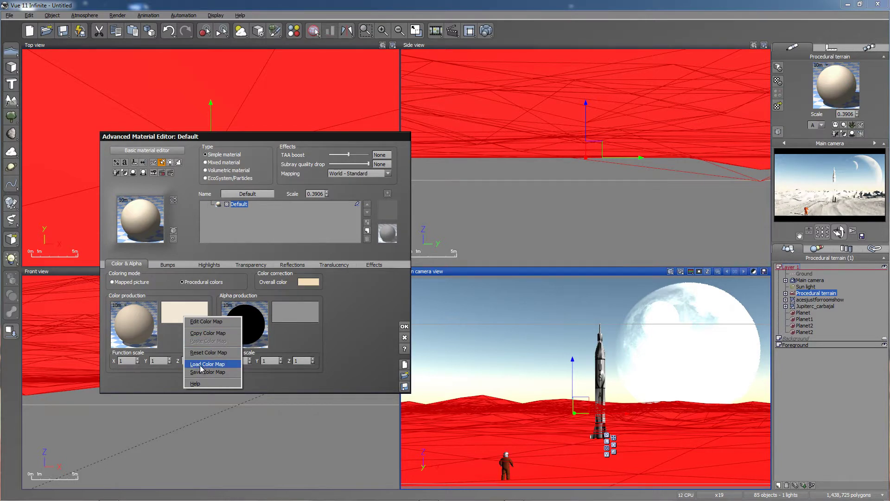
click(201, 364)
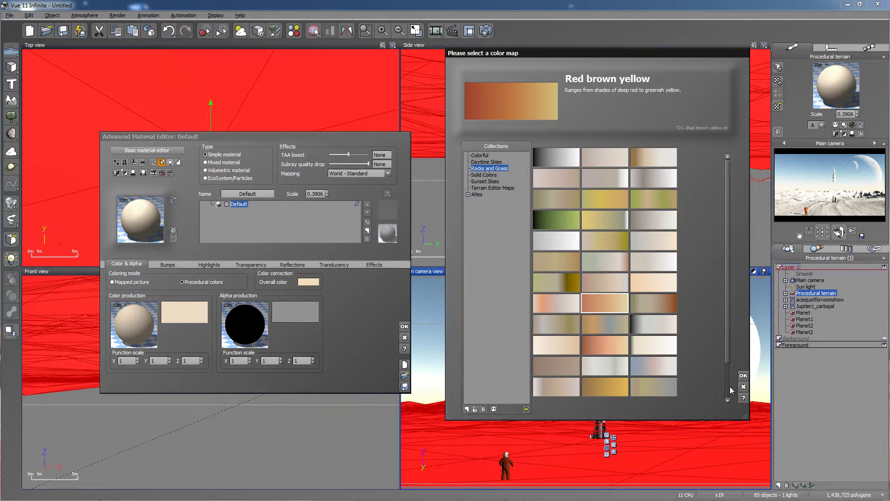
click(743, 375)
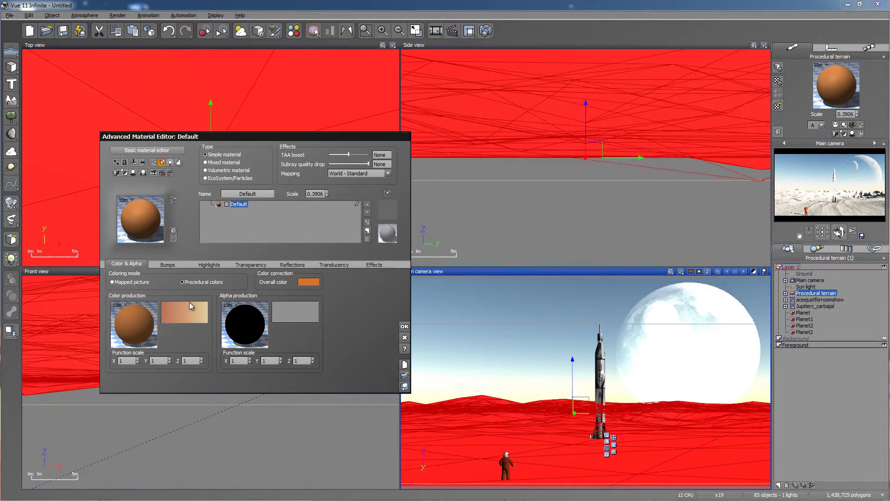
right_click(802, 212)
click(816, 216)
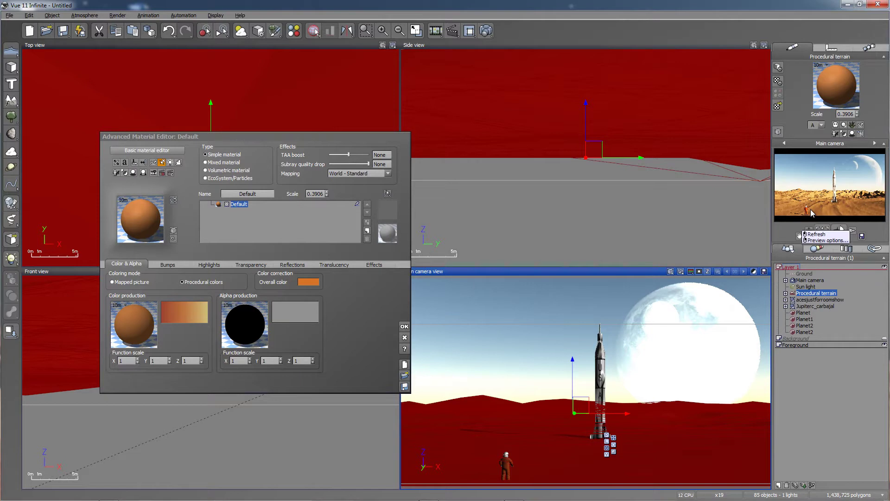
- Replace the constant in the terrain's color function with an External Dependency node linked to Procedural terrain / Custom Dependency
right_click(136, 330)
click(157, 328)
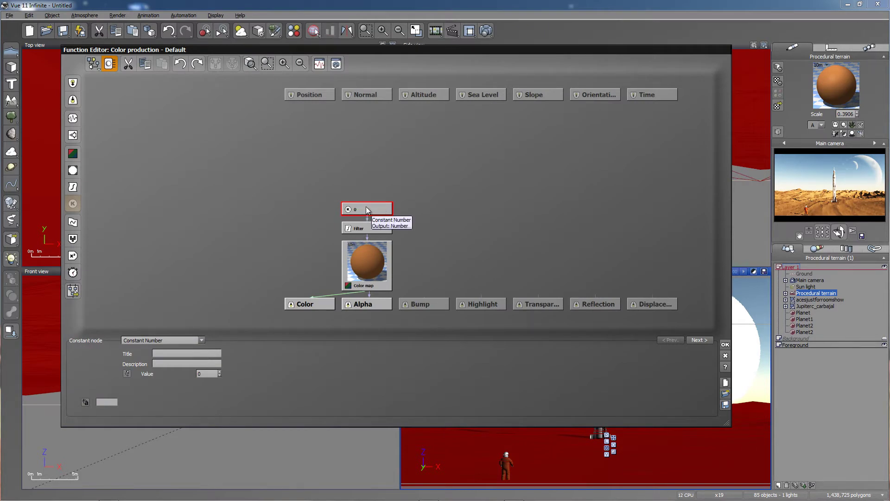
click(72, 82)
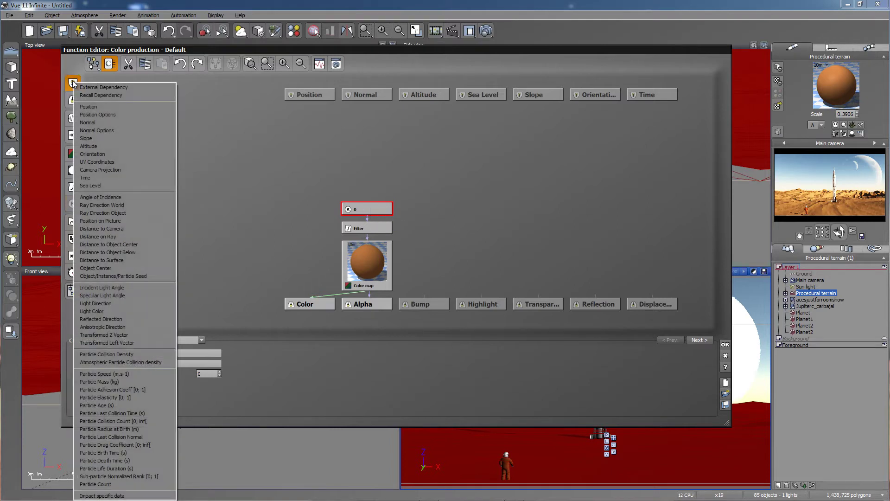
click(101, 88)
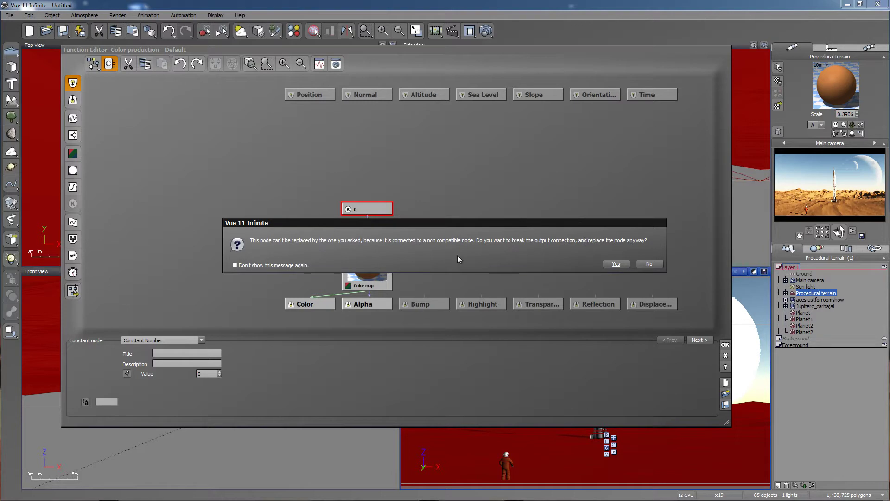
click(616, 264)
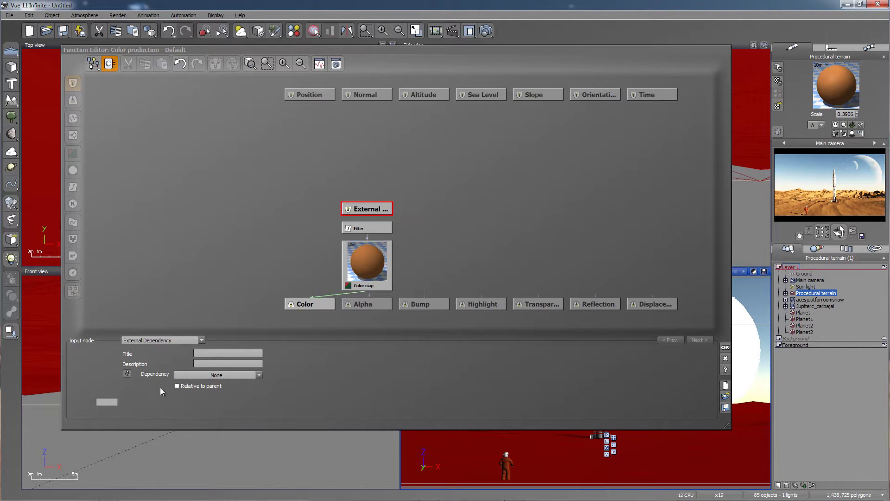
click(259, 375)
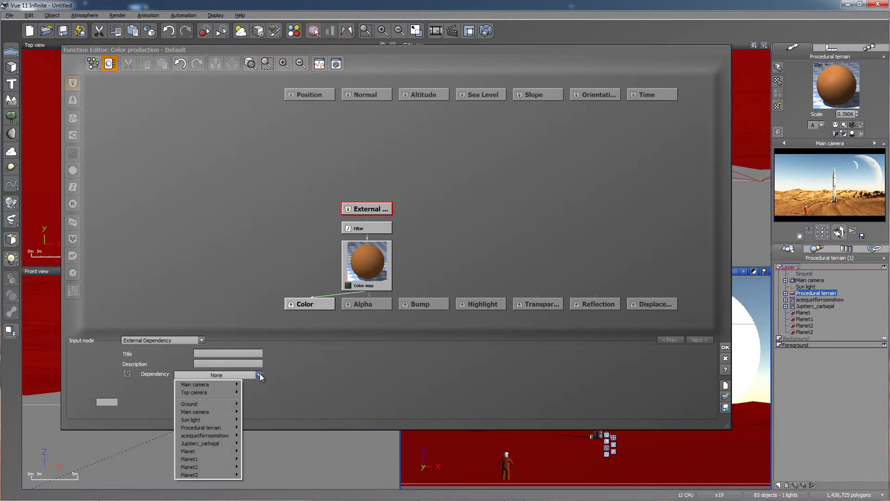
mouse_move(223, 429)
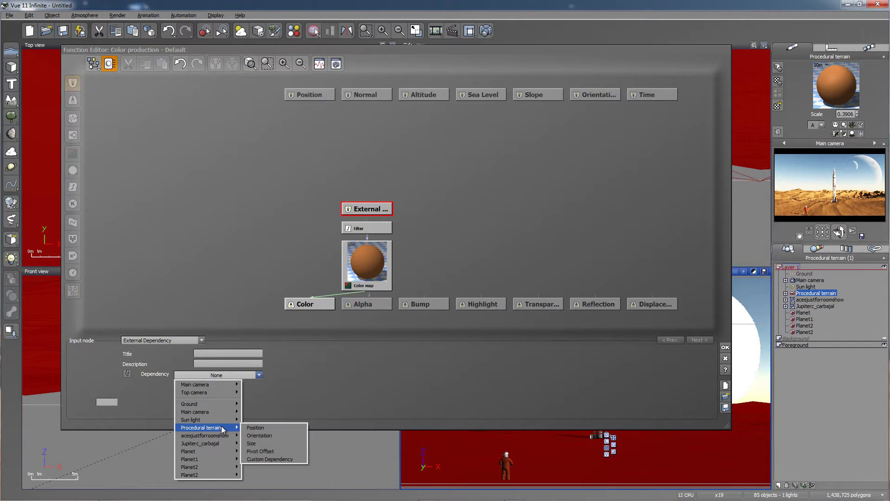
click(257, 459)
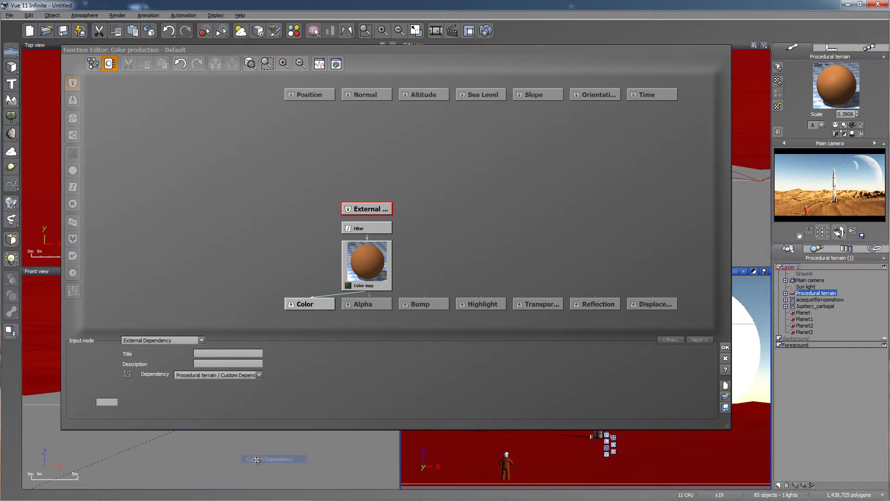
- Connect the External Dependency node to the Filter node, place it higher in the graph, and test-render the scene
click(369, 211)
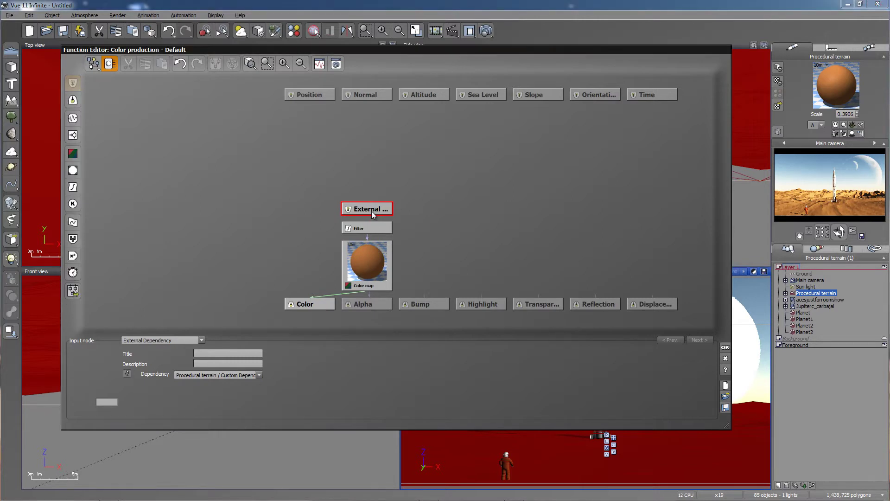
drag(370, 208, 366, 171)
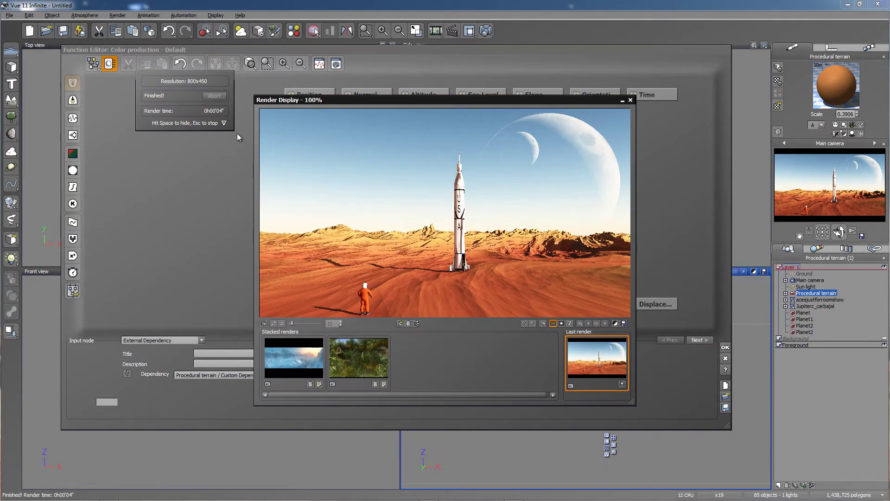
click(629, 101)
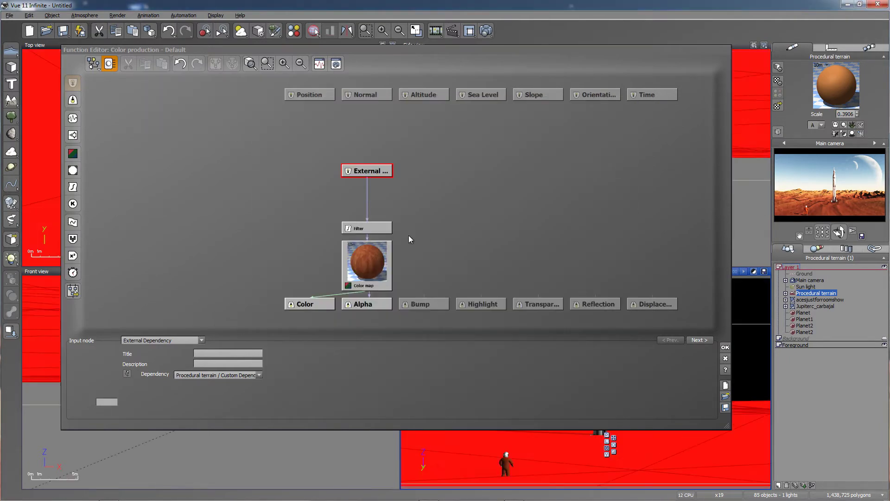
- Insert an Opposite (-X) filter node on the connection between the External Dependency and Filter nodes
click(365, 228)
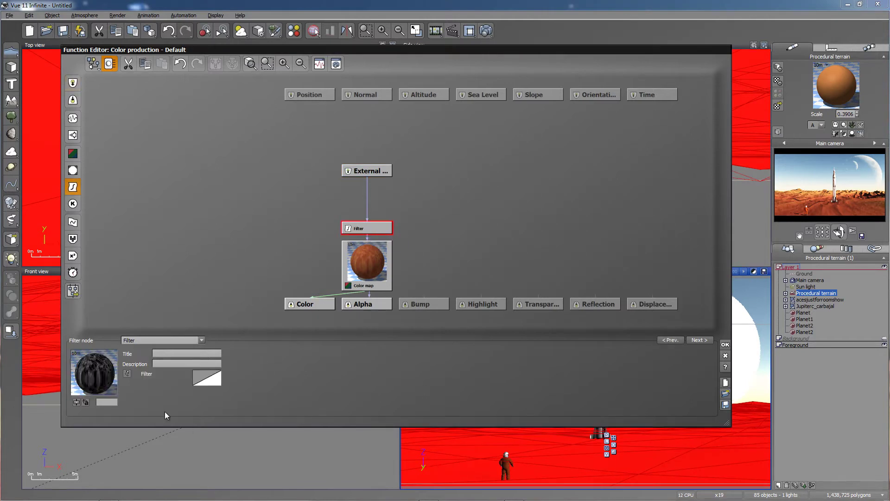
click(366, 194)
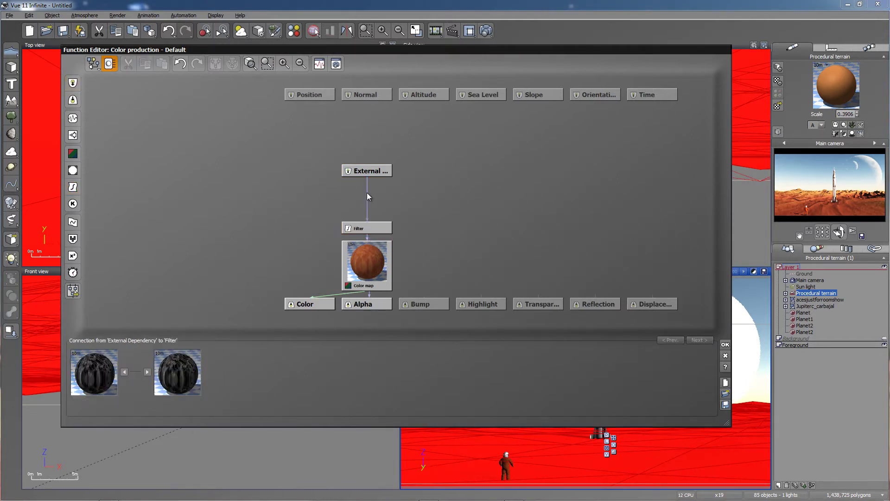
click(71, 186)
click(178, 339)
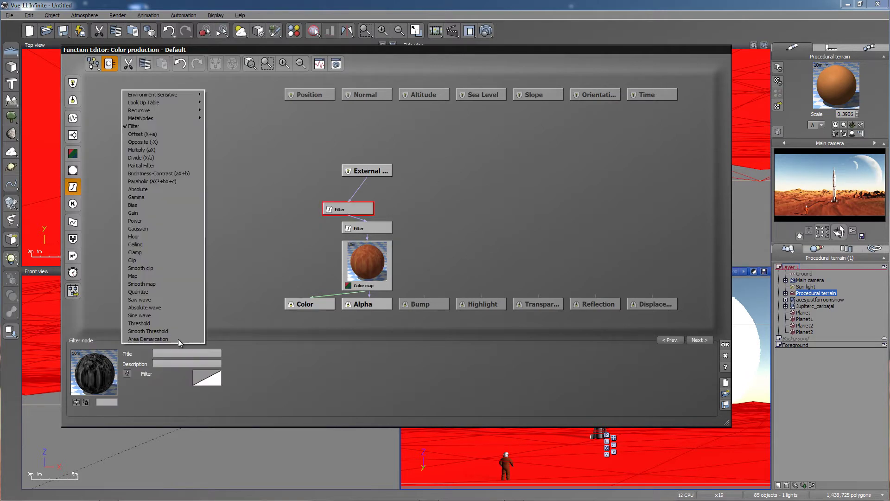
click(137, 142)
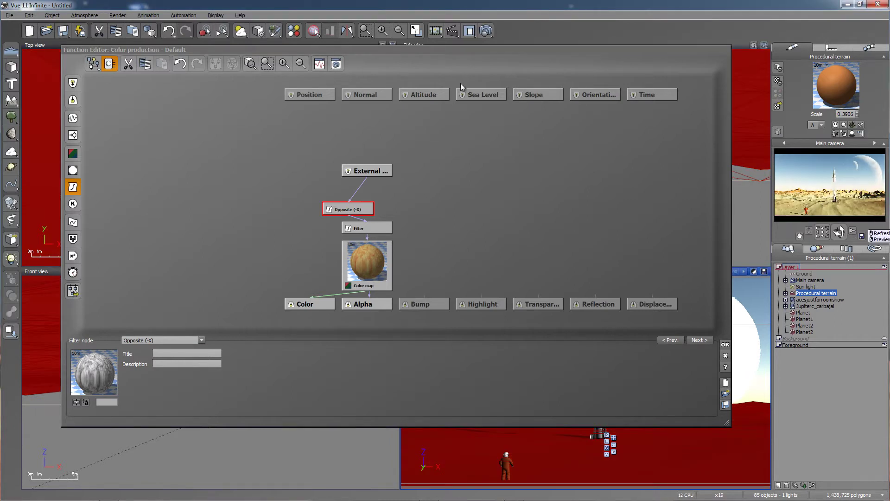
- Test-render the scene with the inverted terrain coloring and align the Opposite (-X) node directly below External Dependency
click(486, 30)
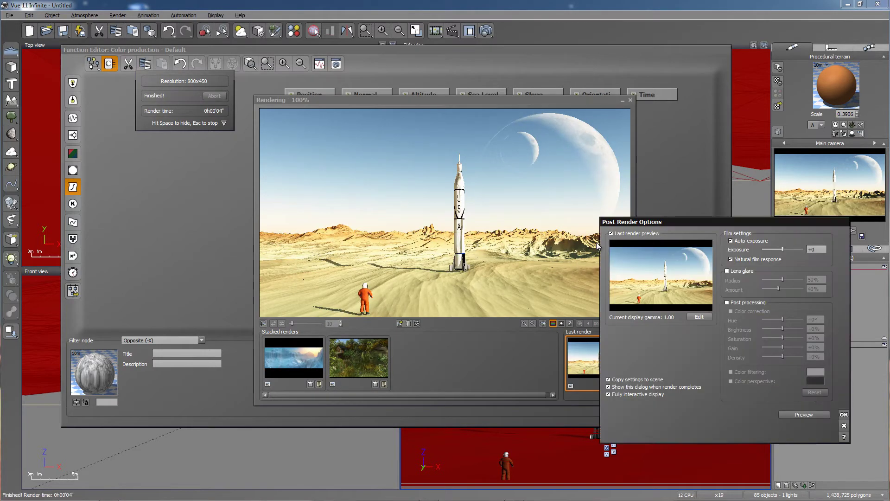
click(814, 414)
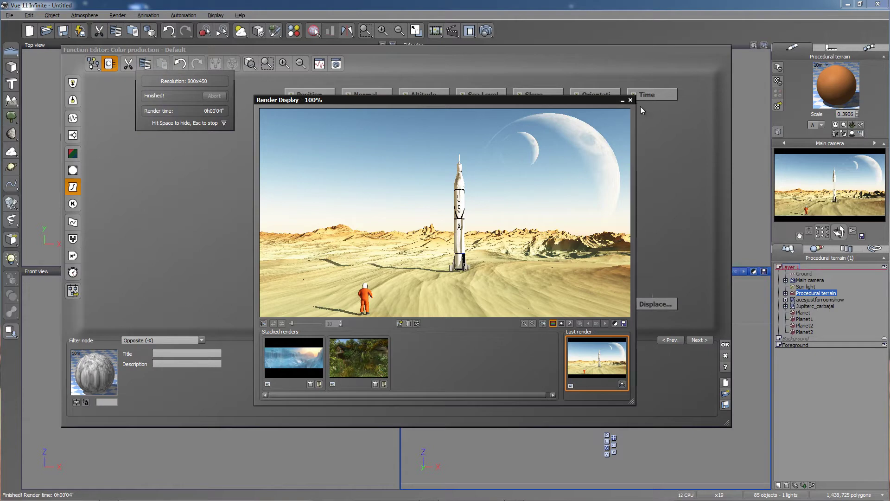
click(631, 100)
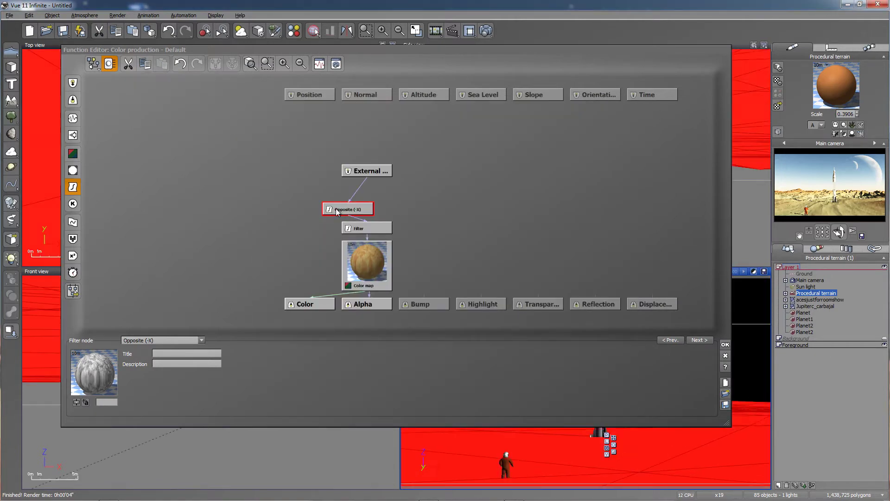
drag(357, 205, 366, 197)
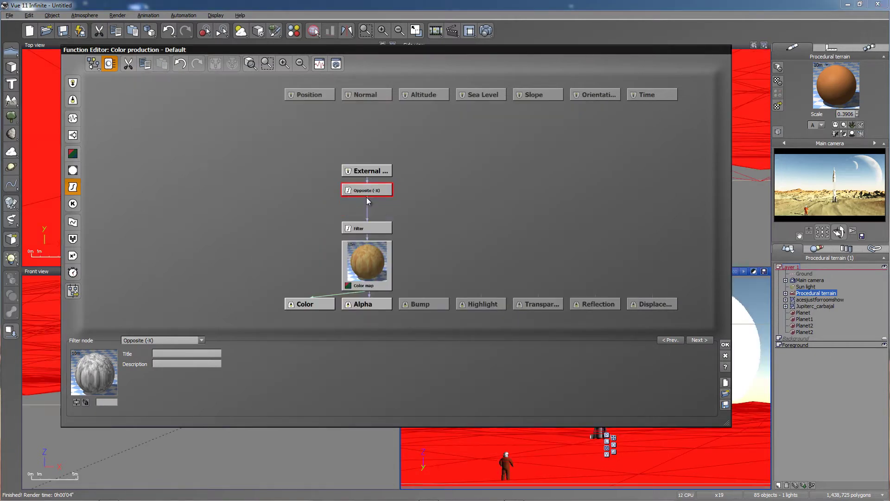
- Edit the Filter node's curve and add a keypoint at about X -0.14, Y -0.86
click(366, 231)
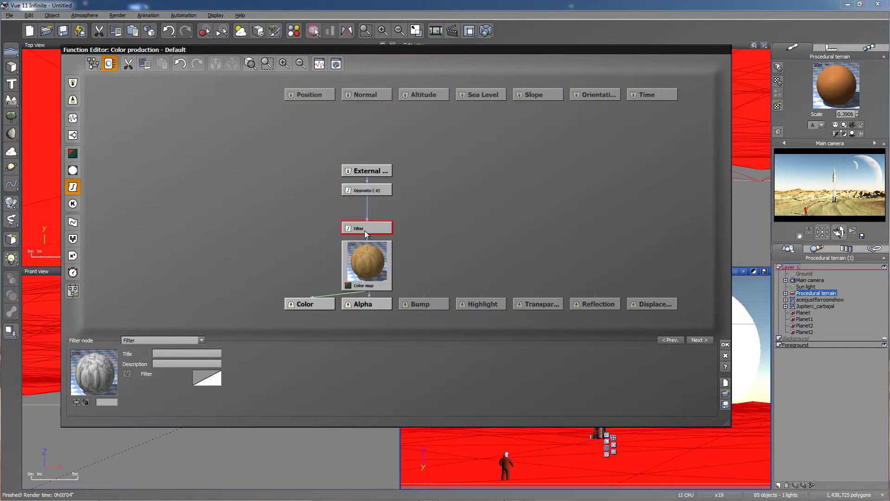
right_click(205, 379)
click(214, 386)
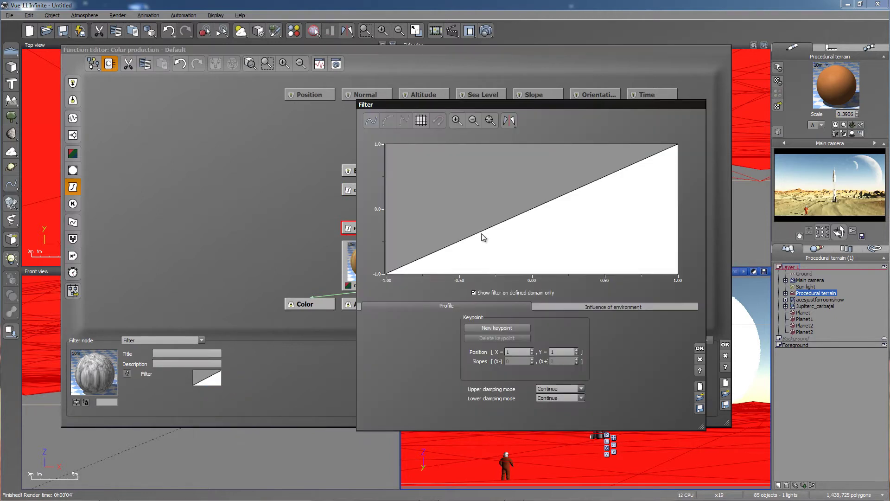
click(469, 237)
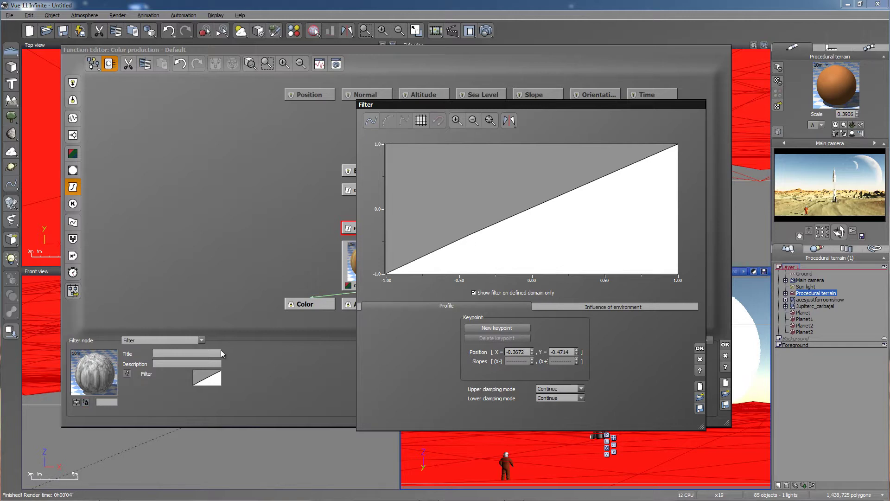
drag(468, 234, 512, 264)
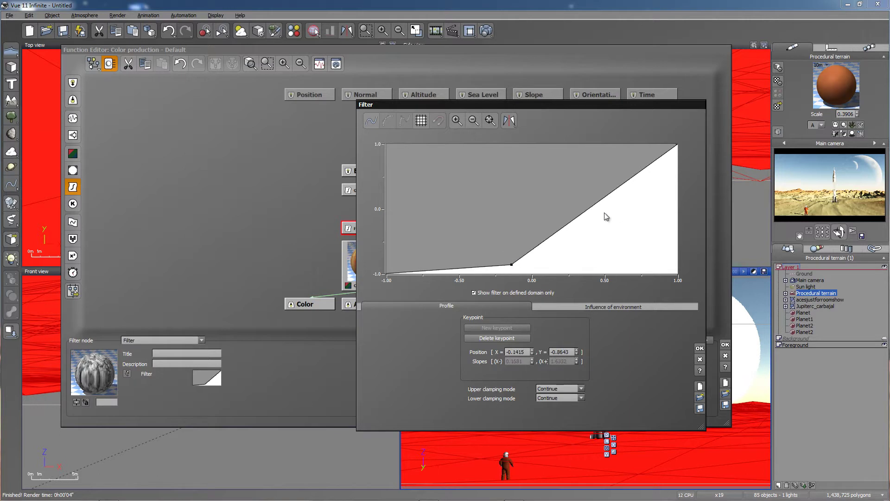
- Add a second filter keypoint at about X 0.70, Y -0.46, smooth the curve there and accept the filter
click(588, 207)
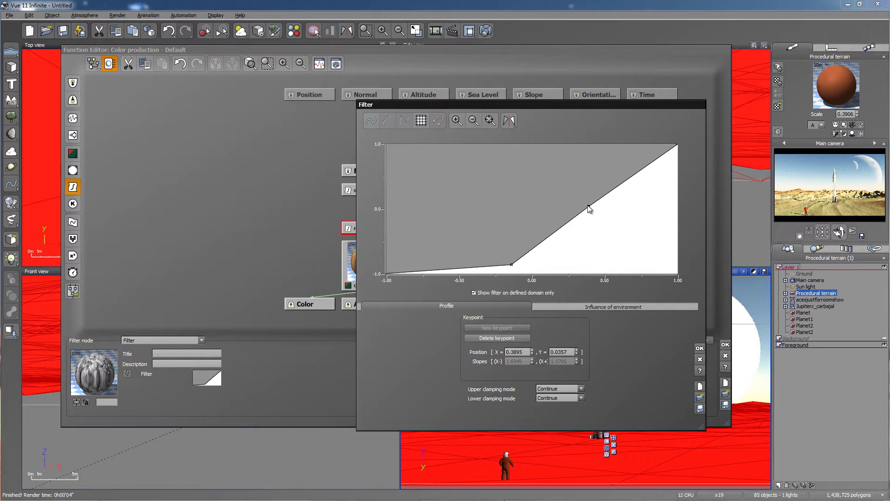
drag(588, 205, 574, 163)
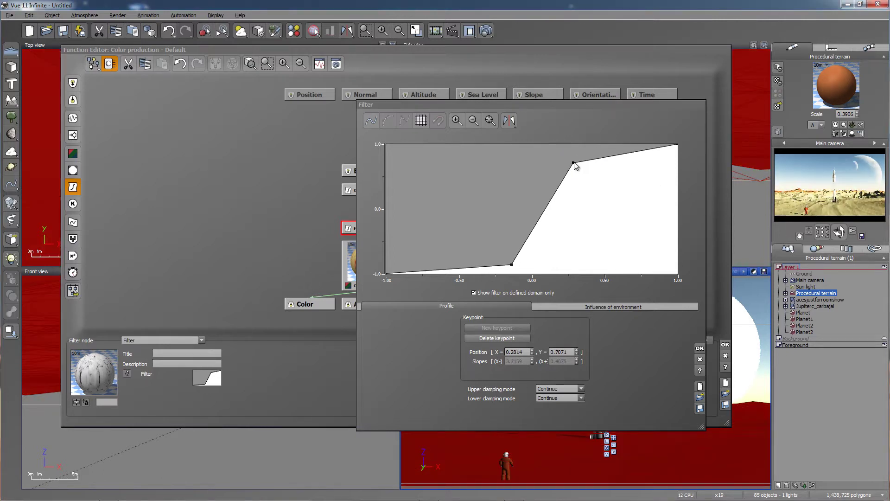
drag(574, 164, 635, 238)
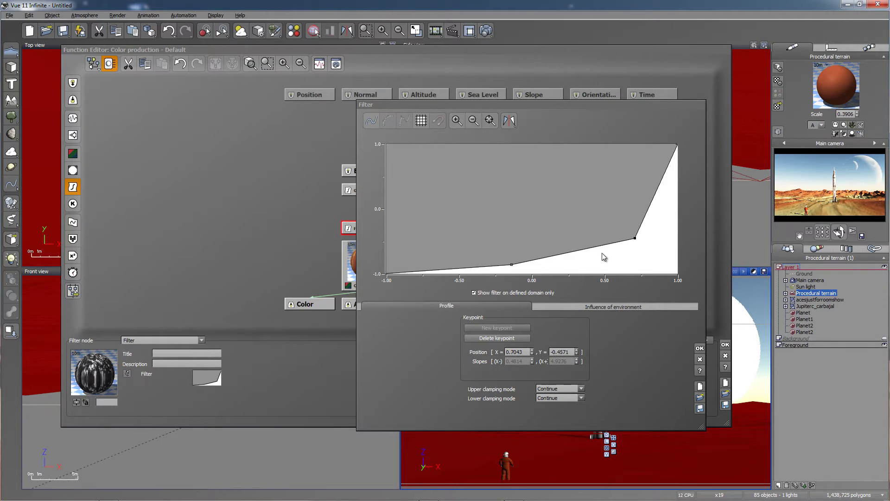
click(370, 120)
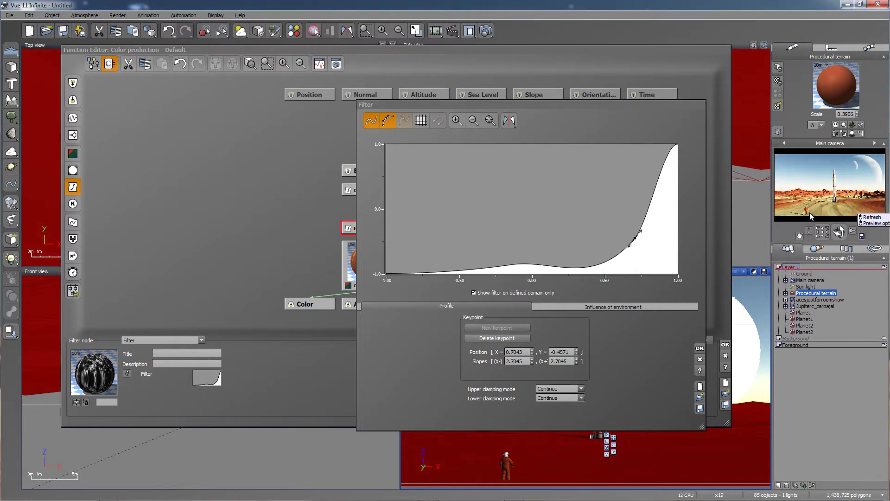
click(700, 349)
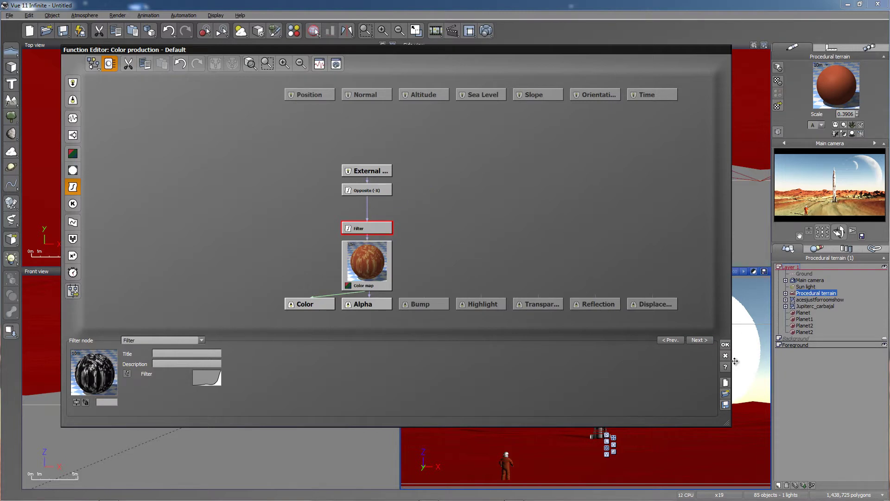
- Accept the terrain's color function and material changes, then test-render the scene and close the render display
click(725, 345)
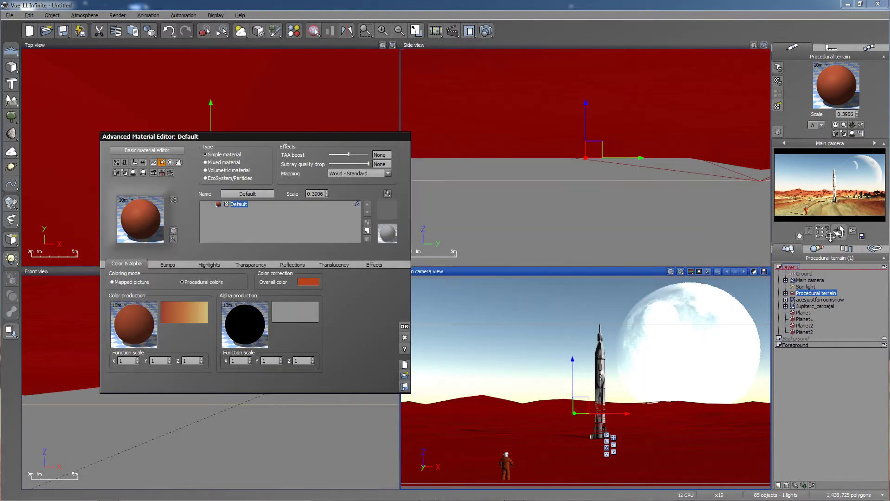
click(404, 326)
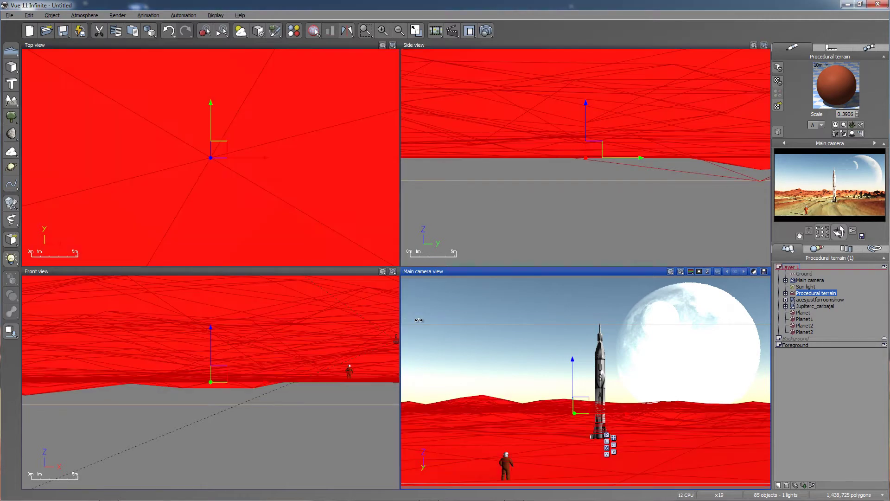
key(ctrl+F9)
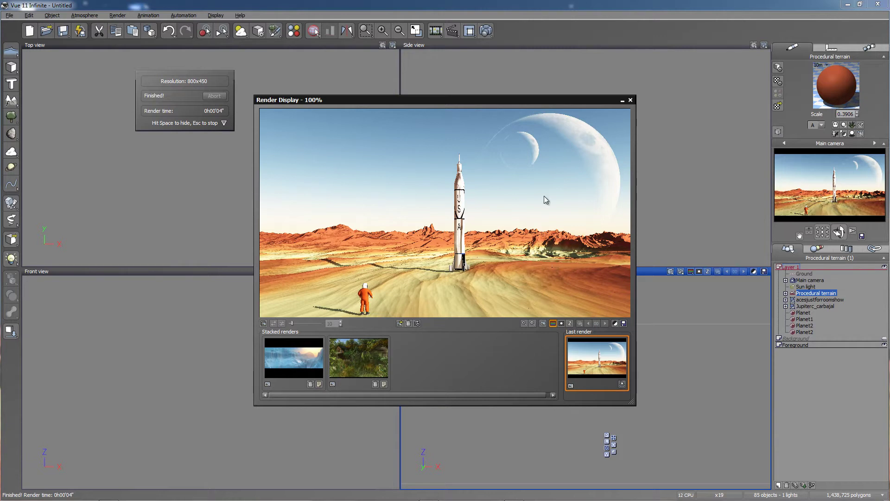
click(631, 101)
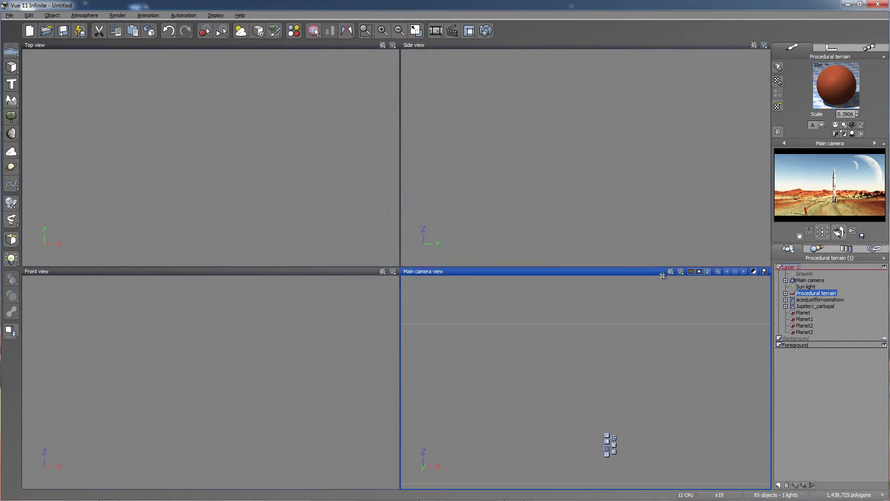
- Try moving the sun light forward in the top view, past the terrain's far corner, to light the scene from ahead of the camera
click(806, 286)
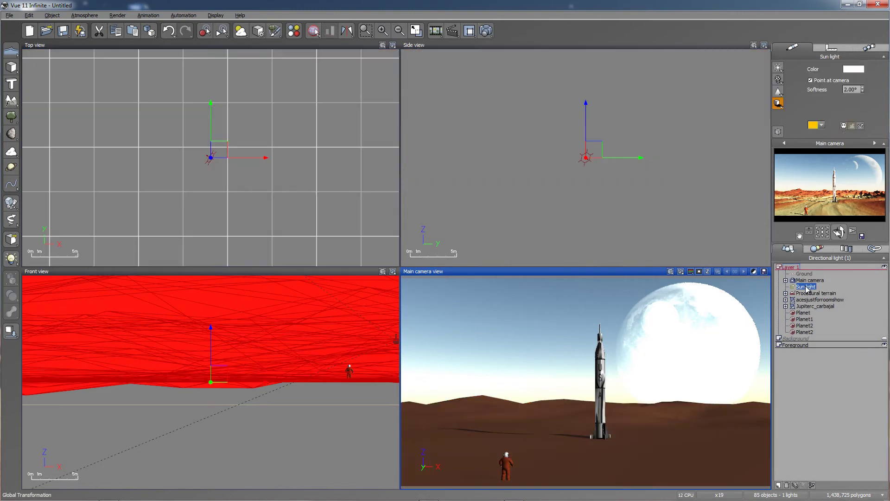
click(213, 164)
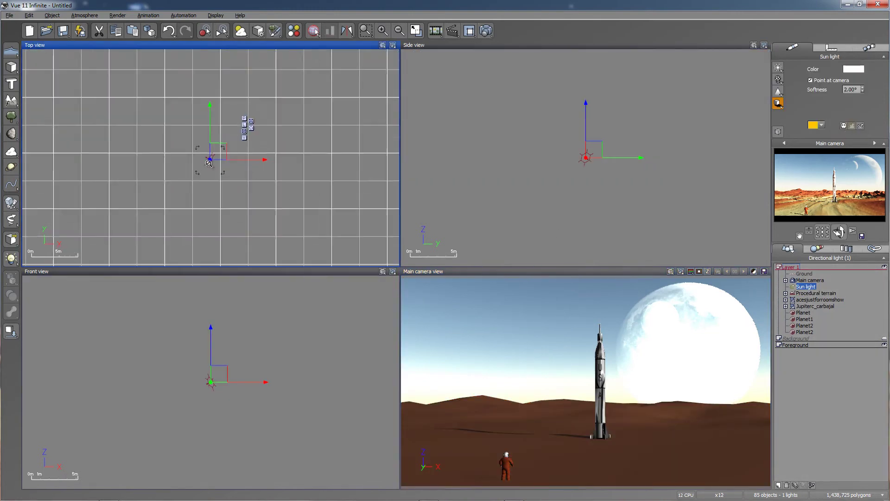
scroll(343, 125, down, 5)
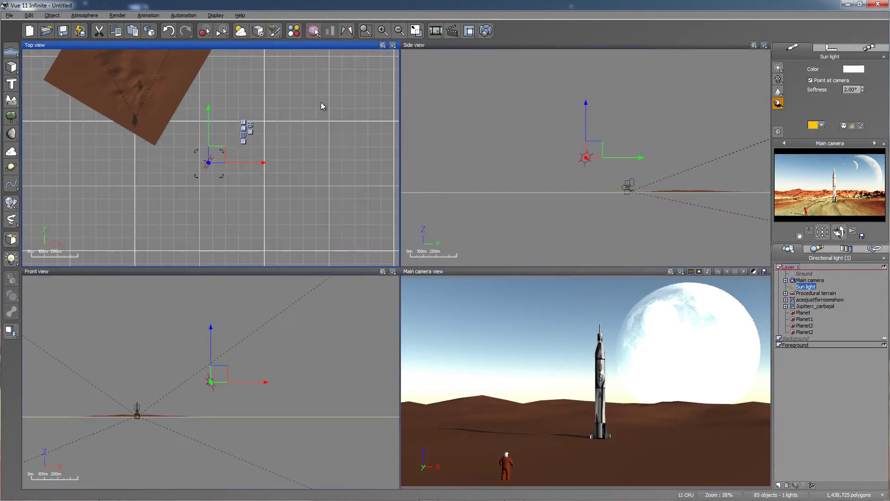
right_drag(321, 110, 292, 163)
drag(189, 156, 182, 87)
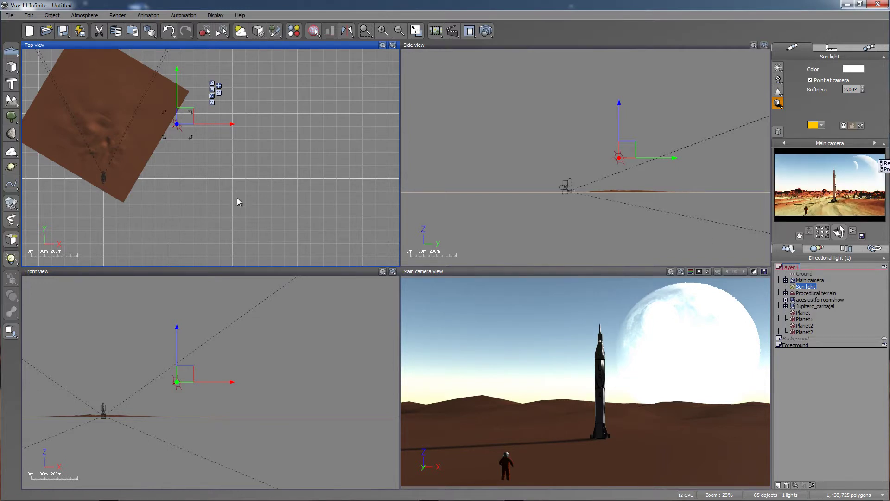
right_drag(210, 167, 236, 229)
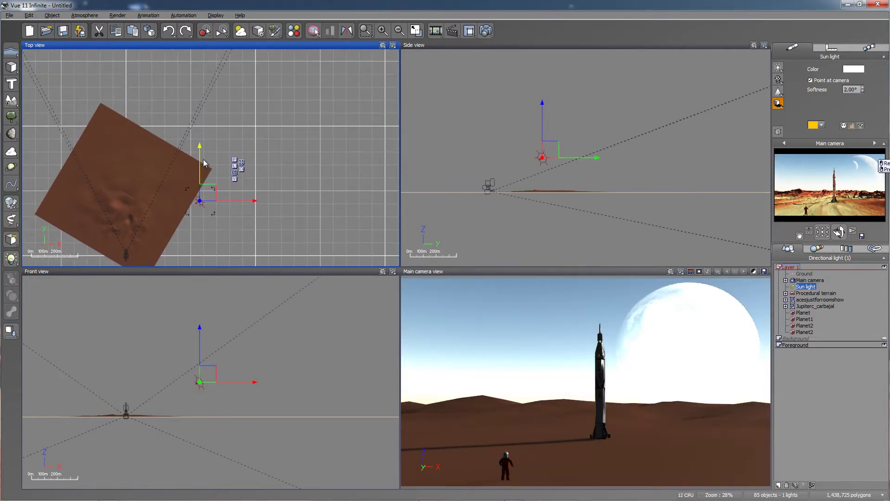
drag(210, 181, 236, 122)
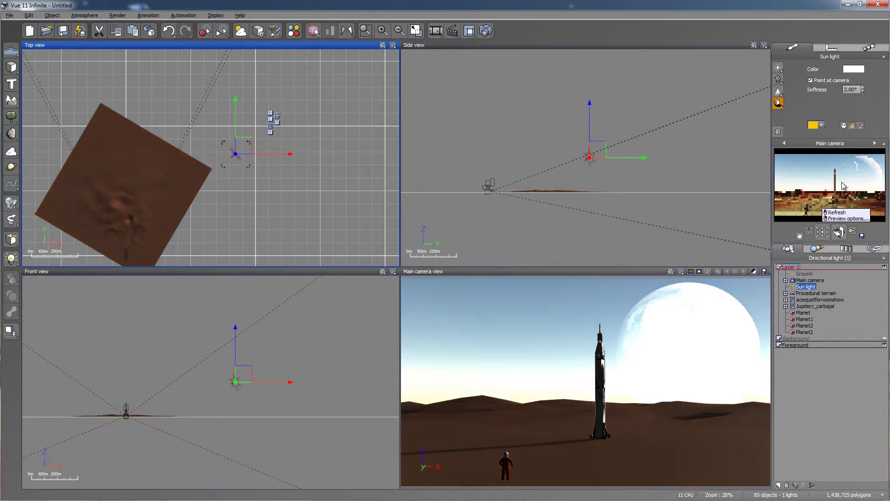
- Load the Default spectral atmosphere from the Physical collection into the scene
click(85, 15)
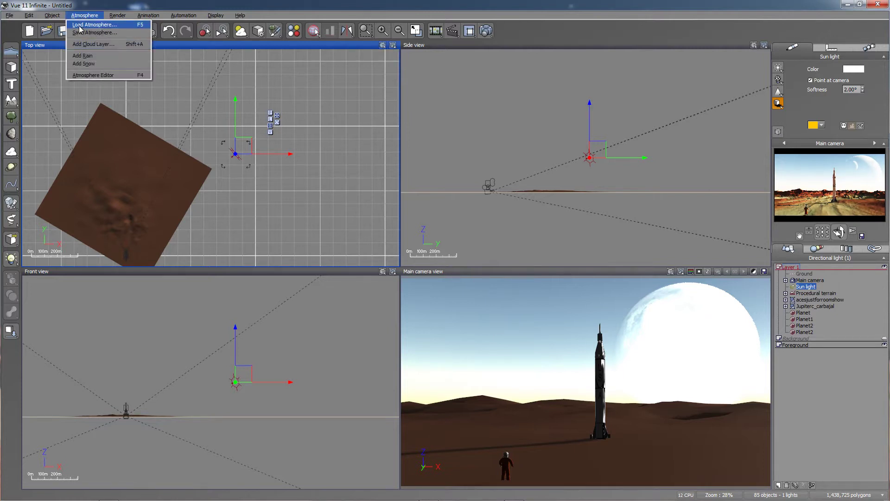
click(82, 25)
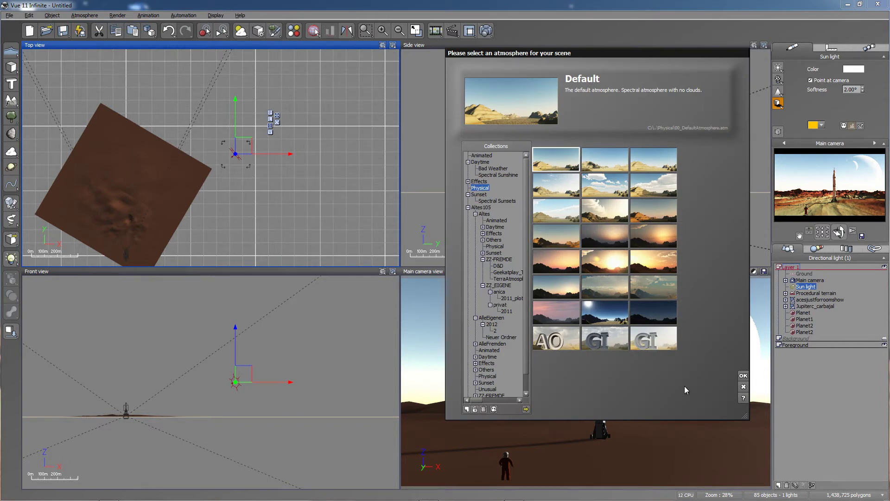
click(743, 375)
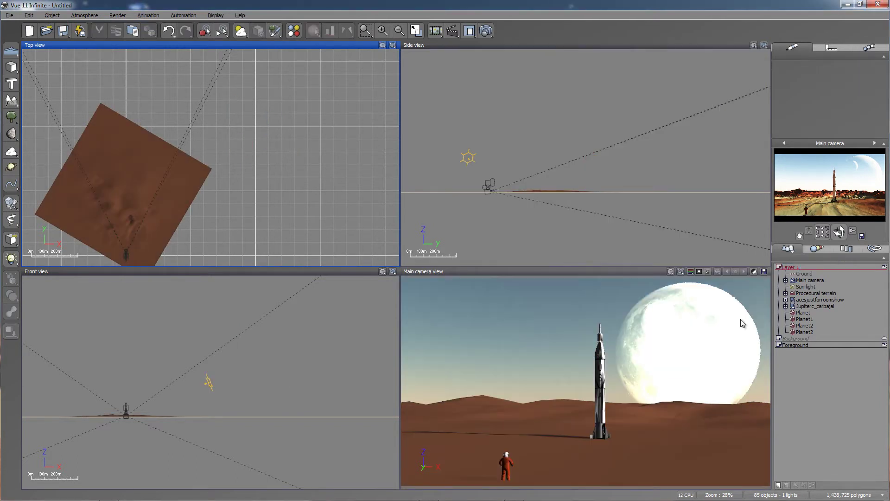
- Move the sun light forward in the top view to just beyond the terrain's far corner so it backlights the rocket
click(803, 286)
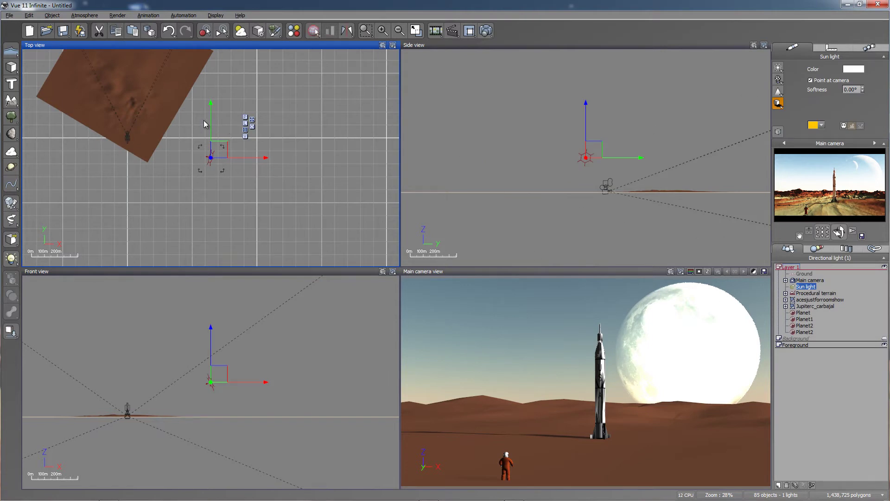
drag(211, 122, 211, 63)
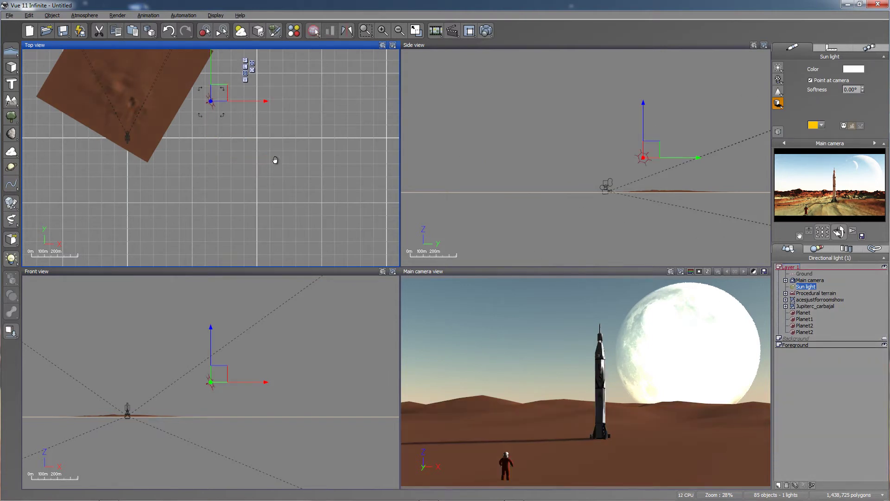
drag(175, 182, 193, 124)
drag(213, 162, 230, 162)
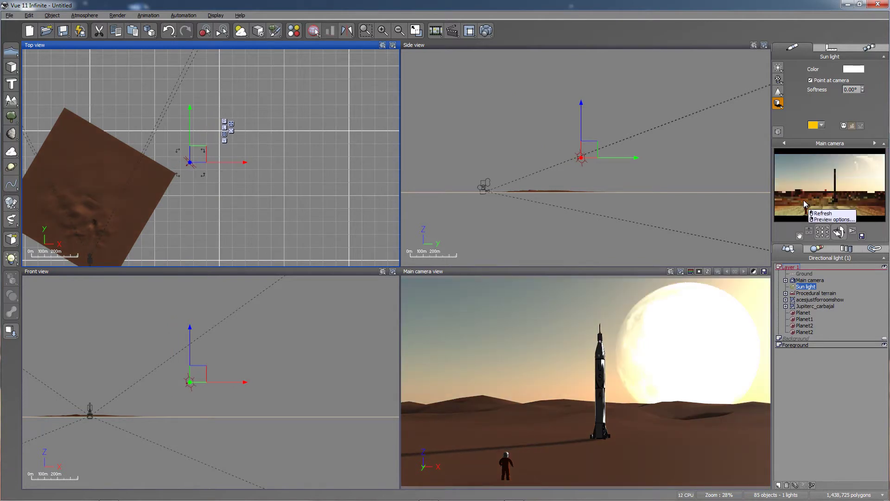
drag(190, 120, 191, 115)
- Set the atmosphere's lighting model to Global radiosity with a light balance of 85%, and refresh the camera preview
click(85, 16)
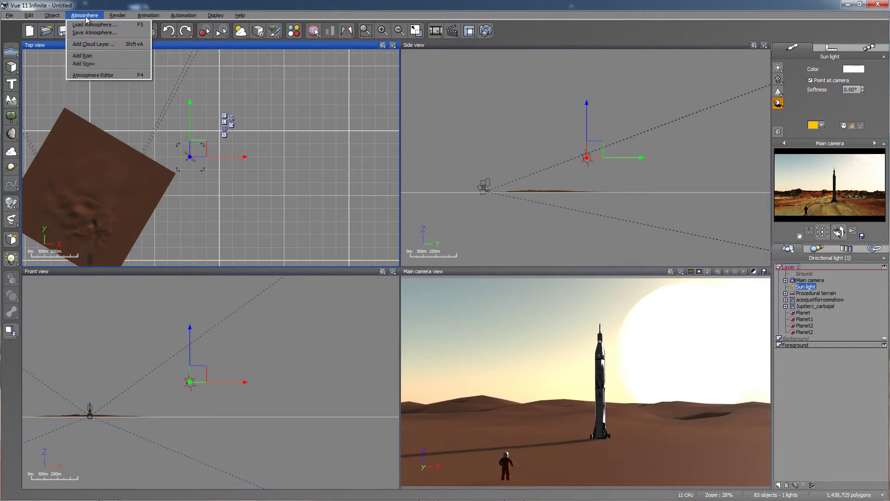
click(98, 74)
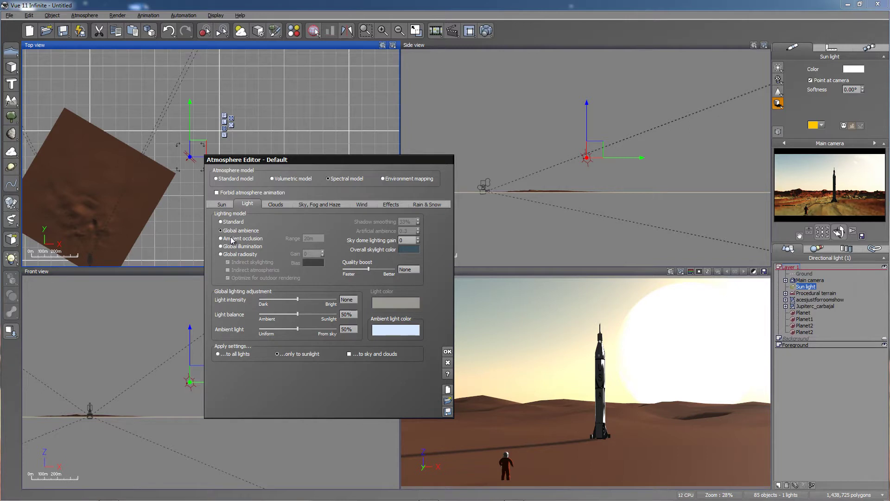
click(226, 255)
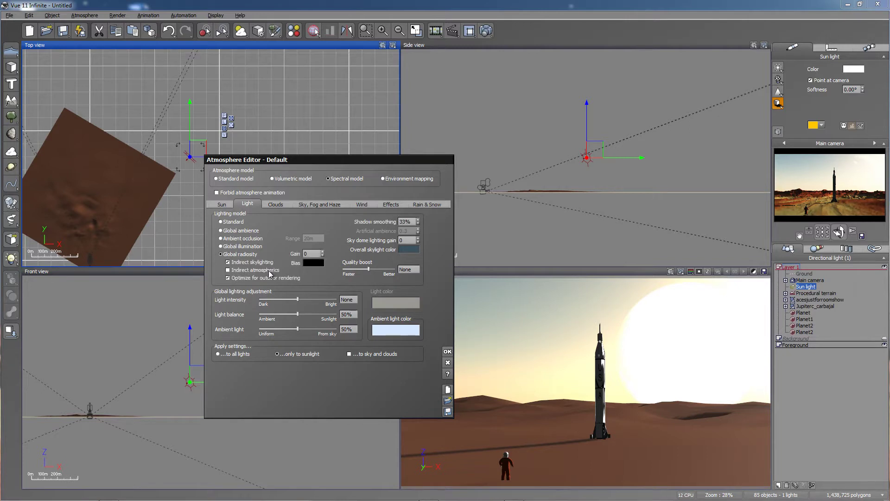
drag(302, 313, 322, 314)
click(792, 167)
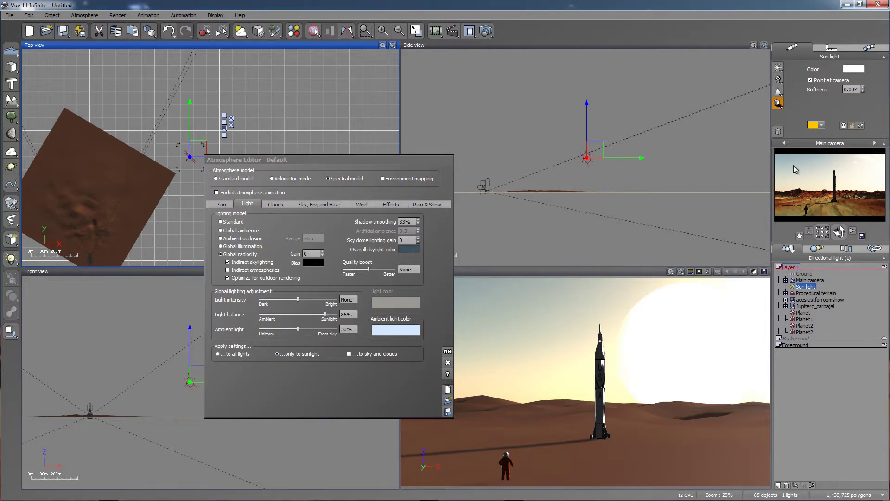
right_click(794, 165)
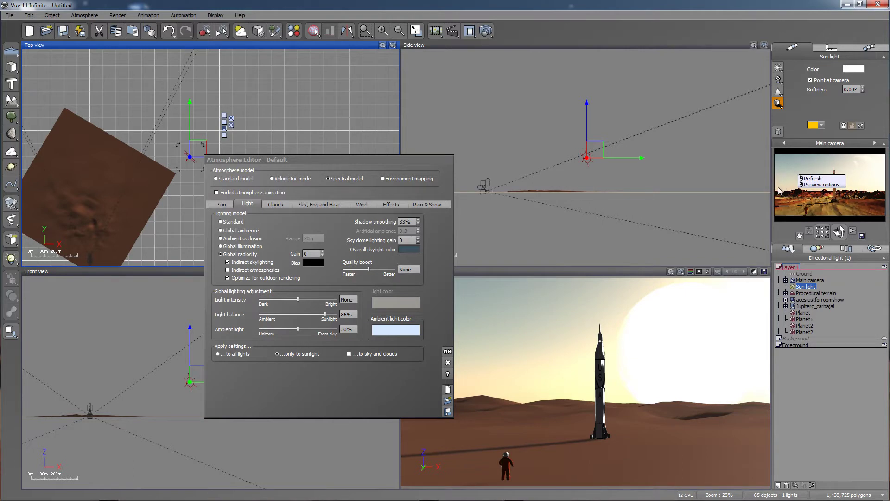
- Set the atmosphere's ambient light color to dark blue with Red 0, Green 54 and Blue 114
right_click(386, 332)
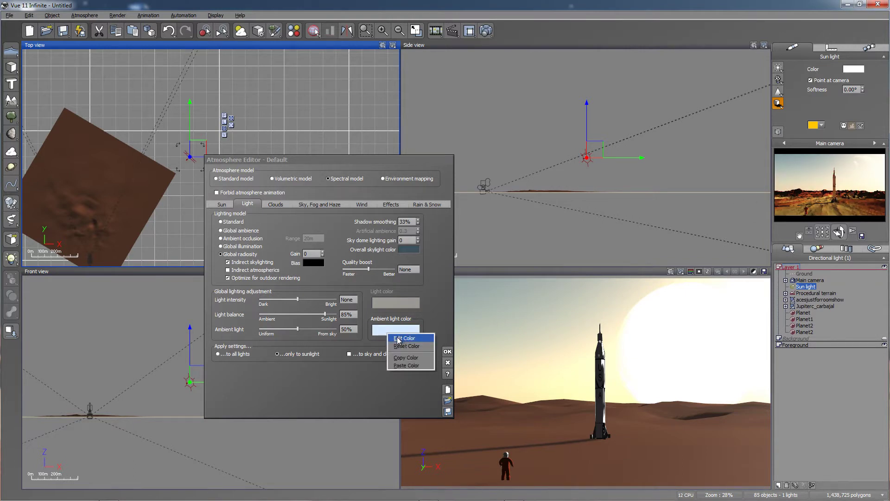
click(401, 340)
double_click(548, 366)
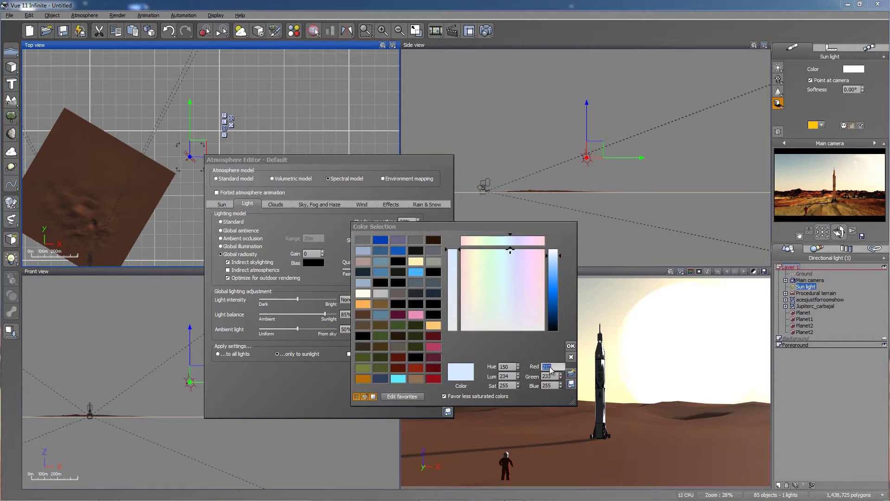
text(0)
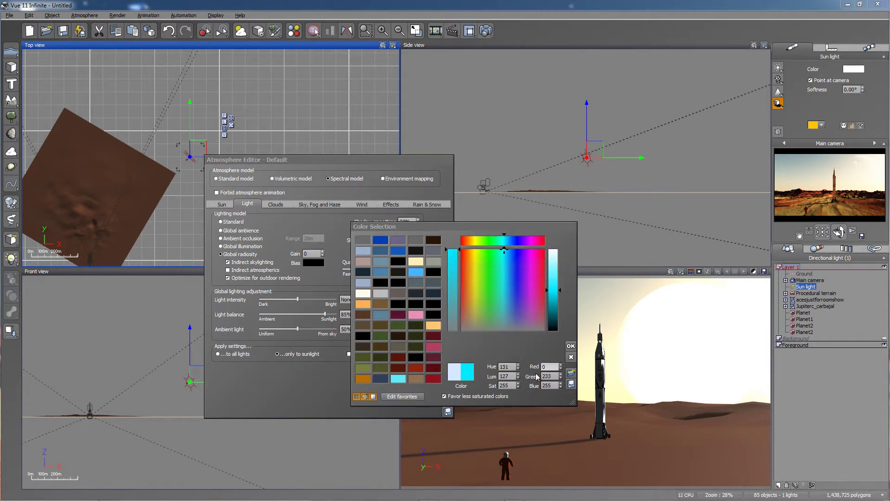
double_click(554, 375)
text(54)
double_click(550, 385)
text(114)
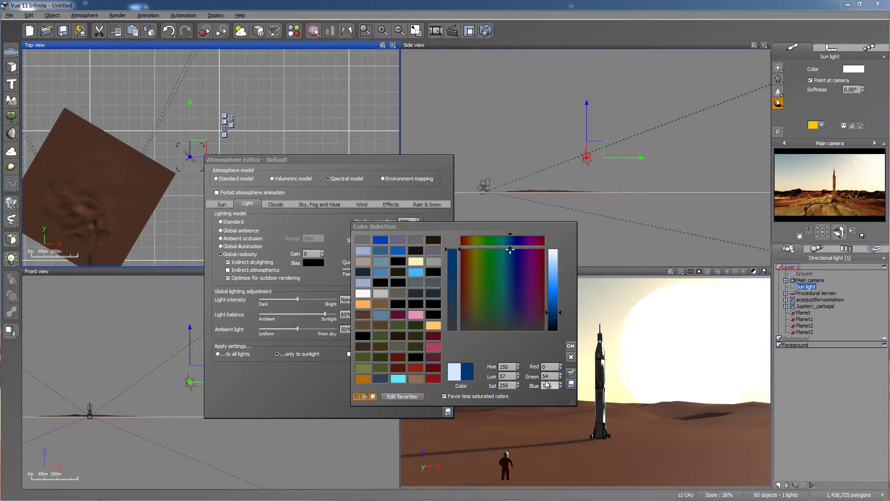
click(570, 346)
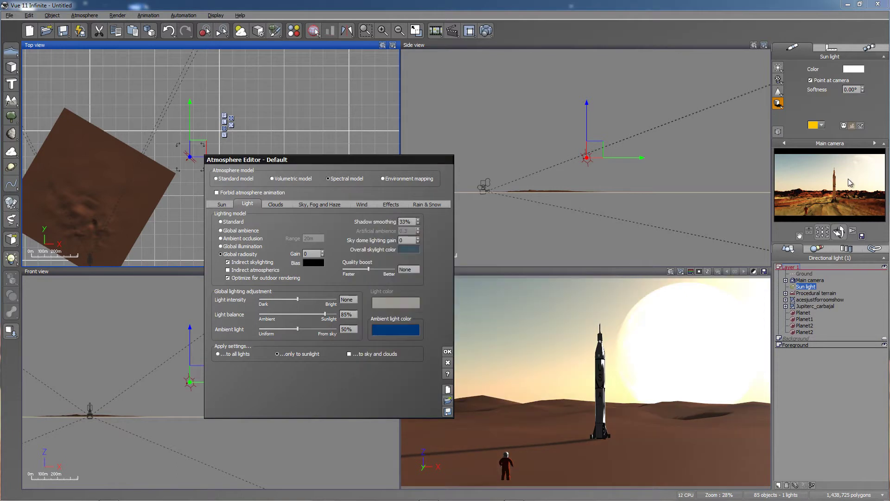
- Refresh the main camera preview to check the scene with the new ambient light color
right_click(811, 176)
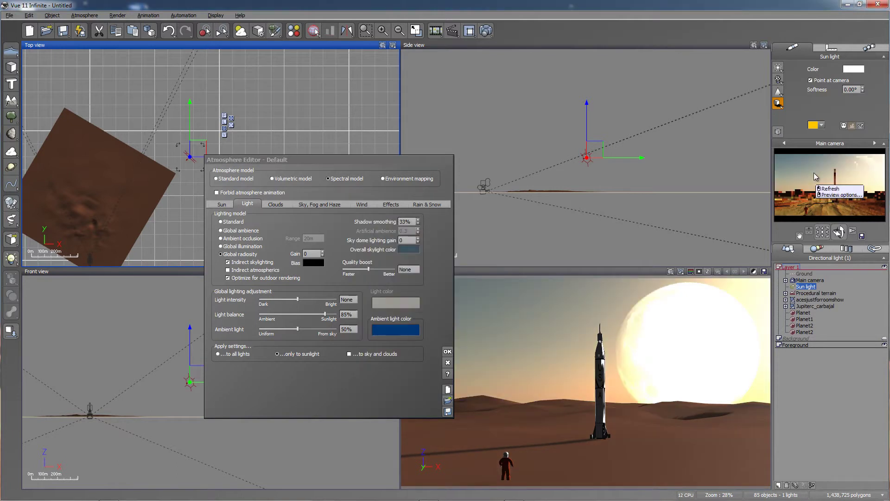
right_click(781, 189)
click(788, 193)
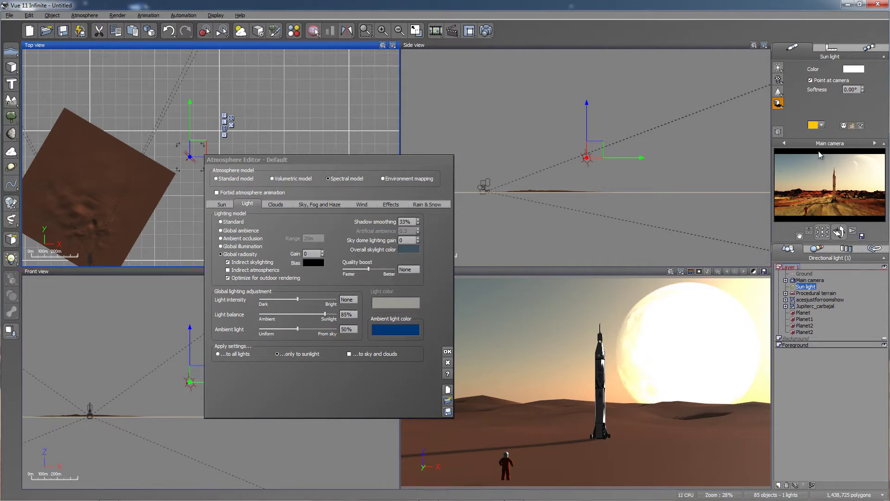
- Set the atmosphere's sky color to a deeper blue with Red 5, Green 90 and Blue 208
click(311, 205)
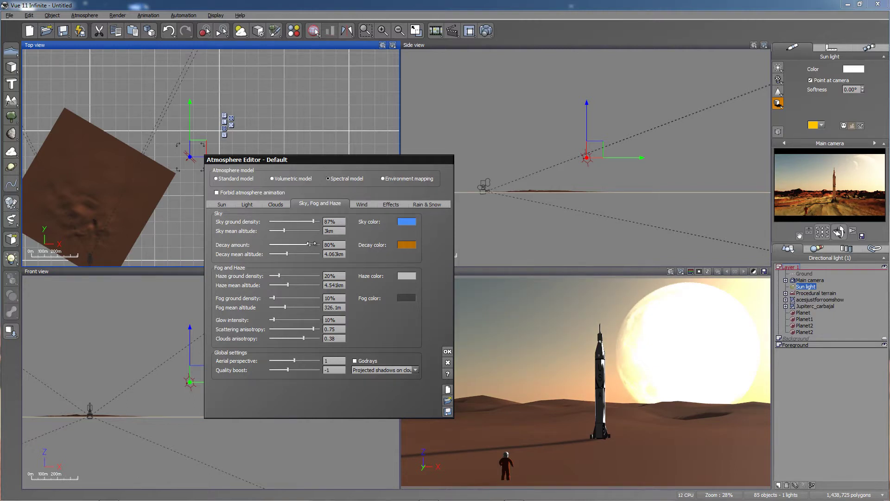
right_click(407, 224)
click(421, 226)
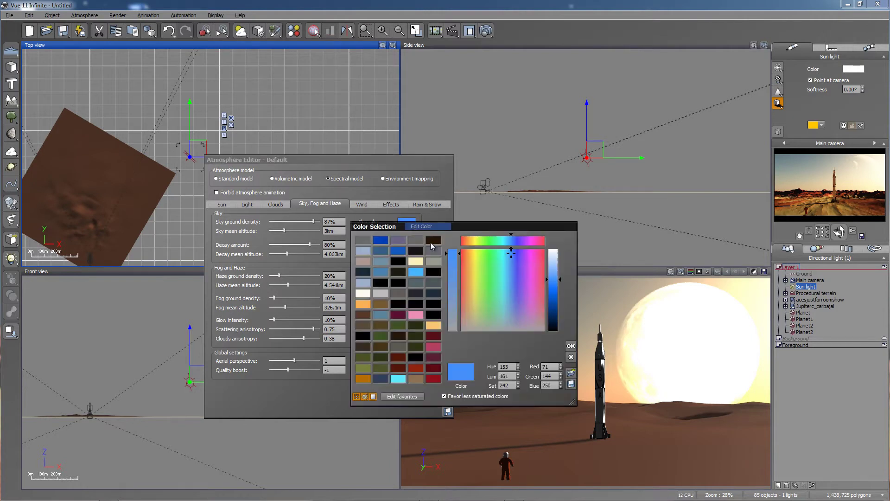
double_click(548, 366)
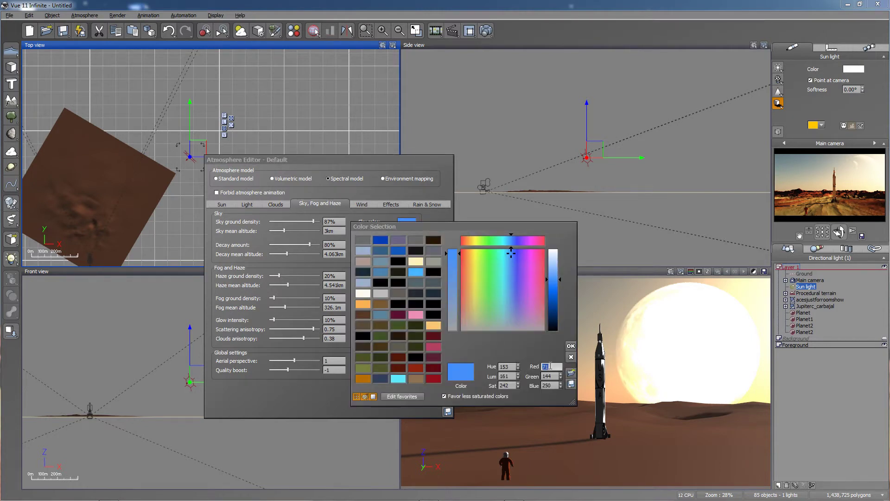
text(5)
double_click(546, 376)
text(90)
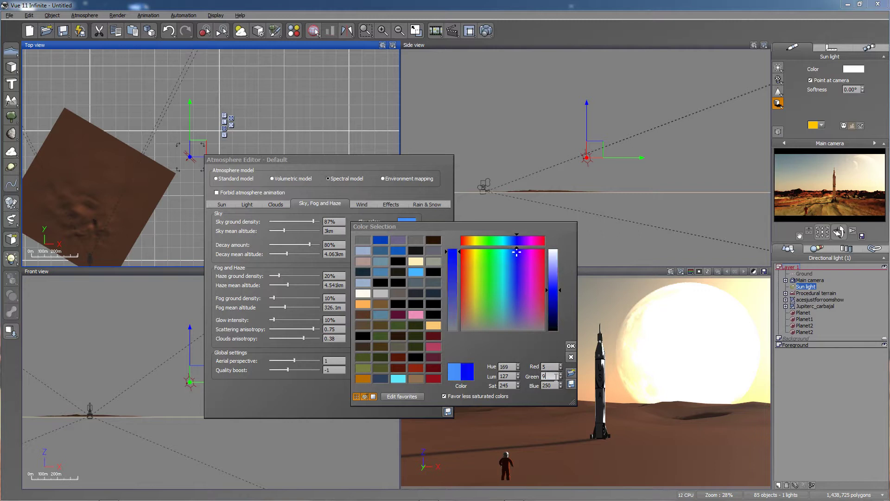
double_click(549, 385)
text(206)
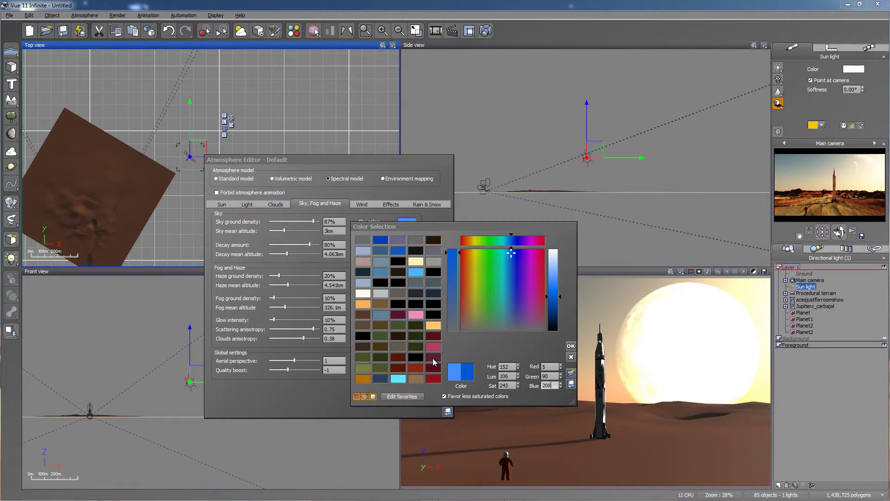
click(571, 346)
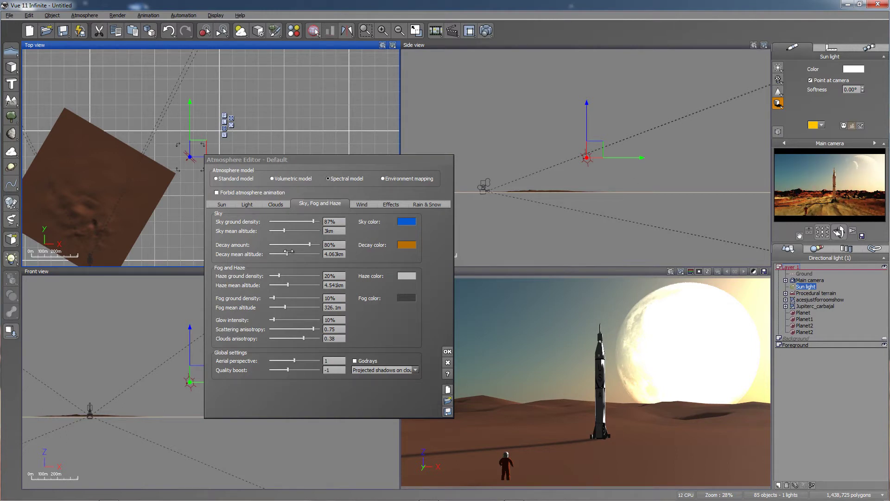
- Set the atmosphere's decay color to light orange with Red 242, Green 172 and Blue 82
right_click(411, 250)
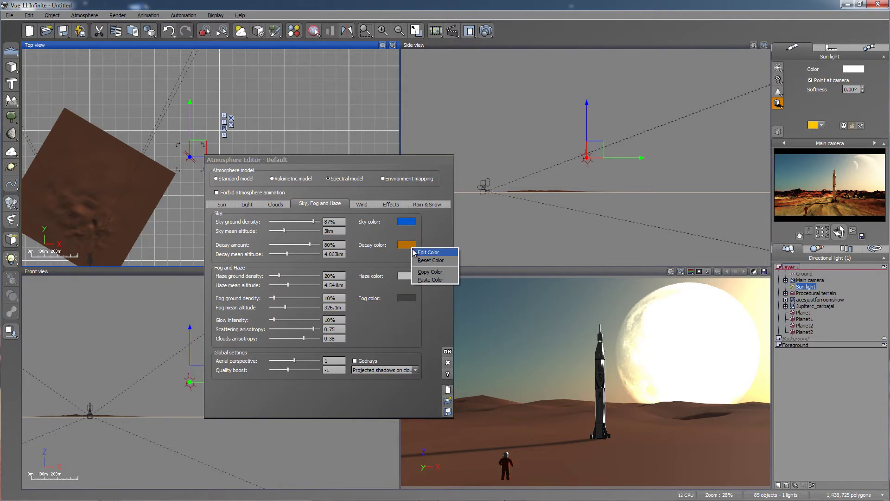
click(414, 251)
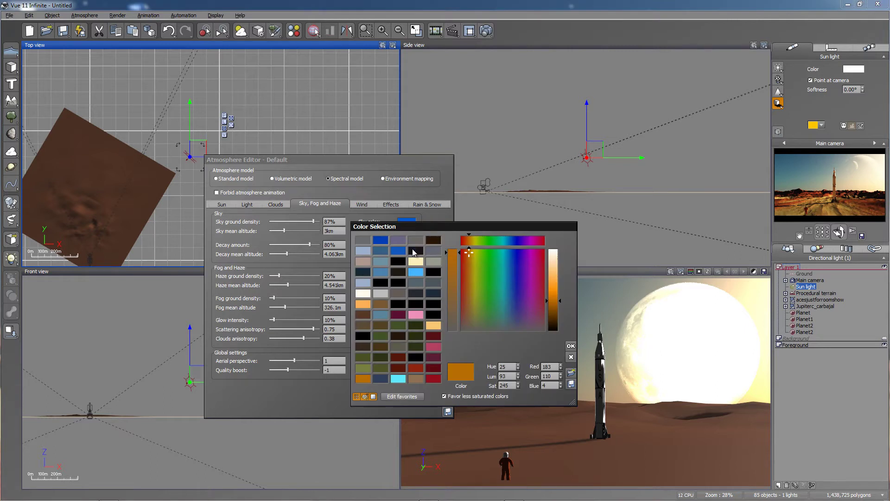
click(548, 367)
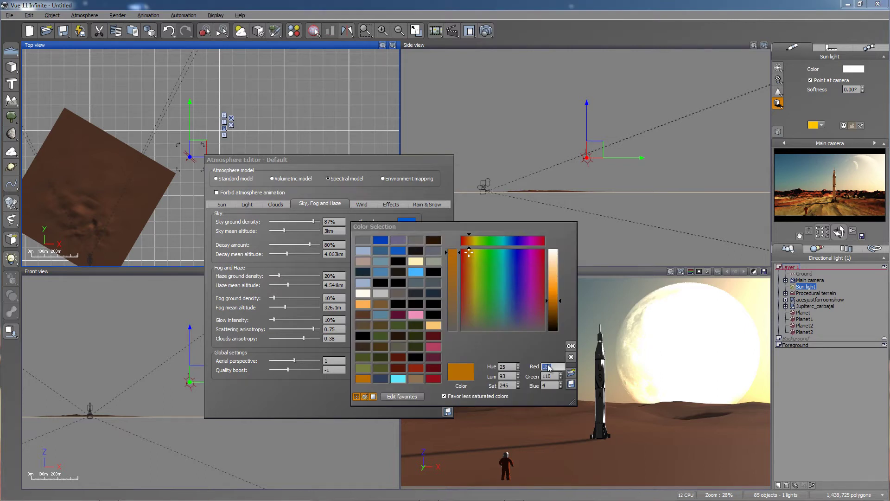
text(242)
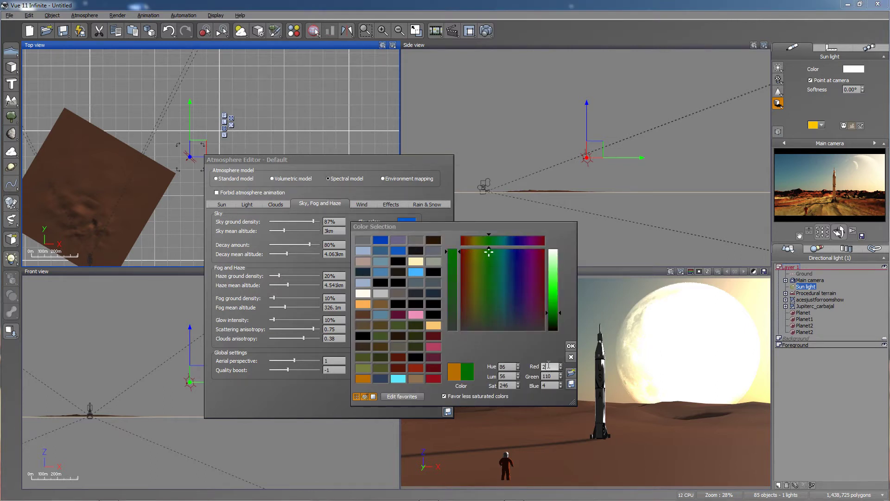
click(550, 376)
text(172)
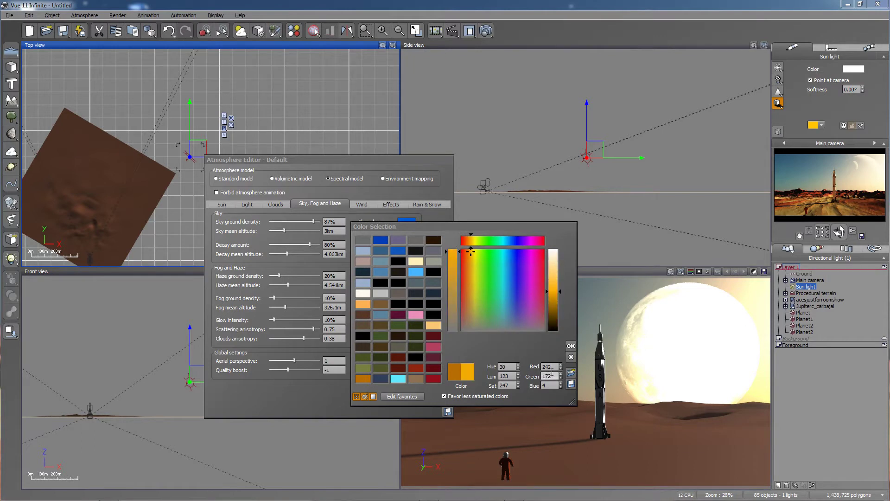
click(550, 386)
text(82)
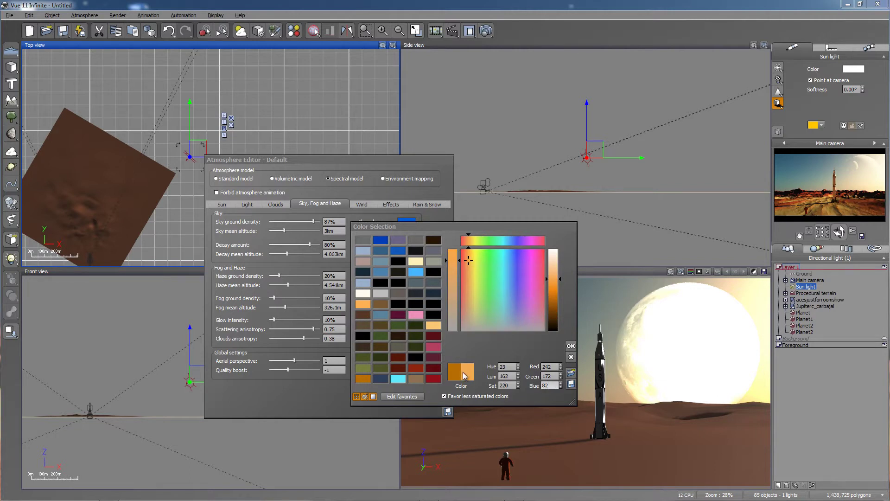
click(570, 347)
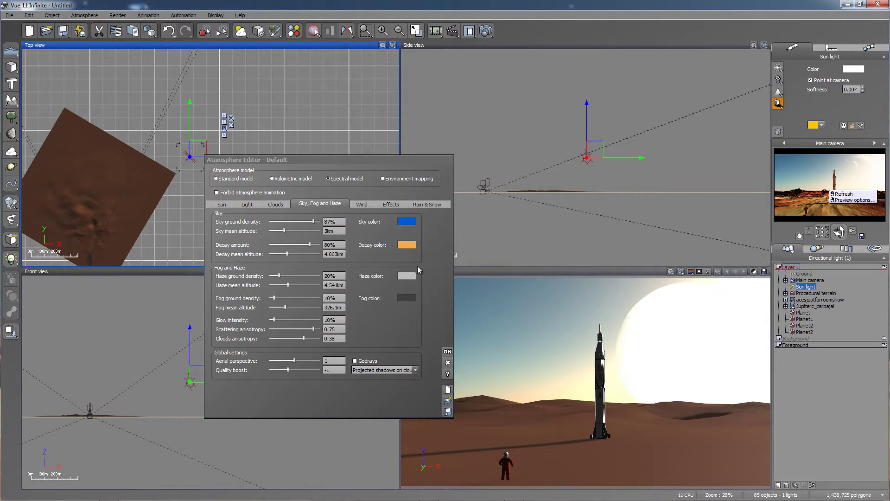
- Raise the fog ground density to 53% and darken the fog color to a near-black gray
drag(284, 298, 303, 300)
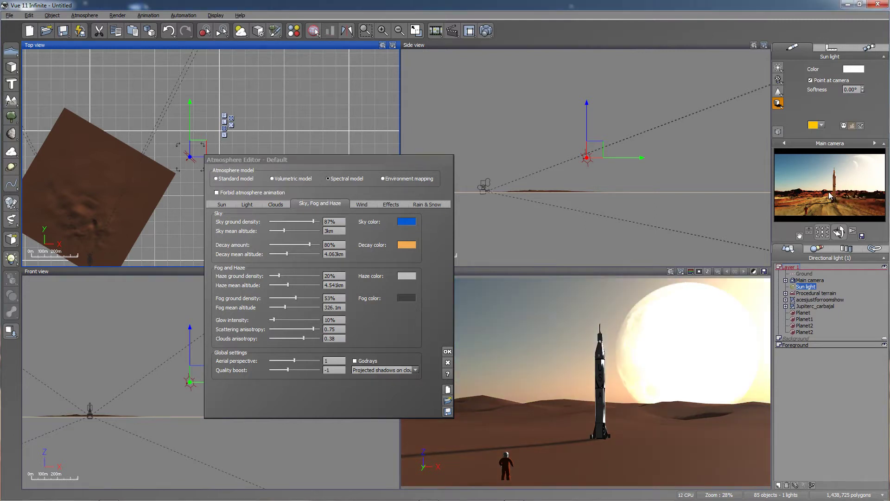
mouse_move(828, 191)
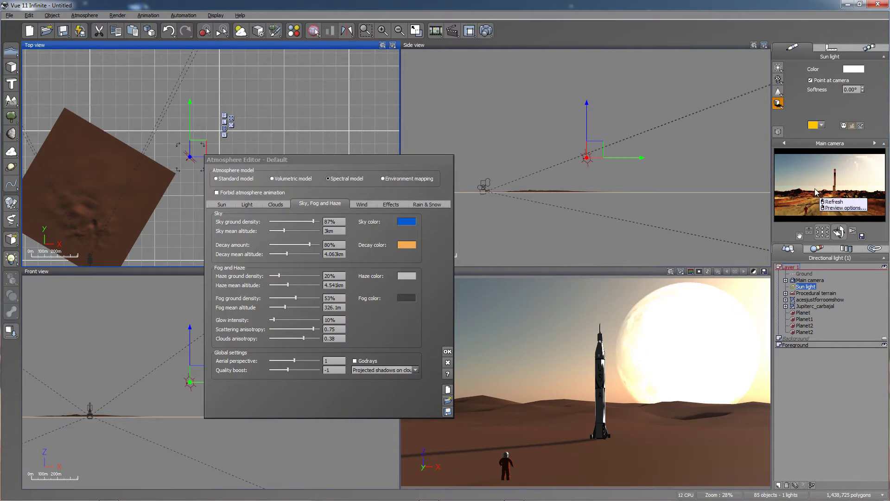
right_click(404, 299)
click(420, 303)
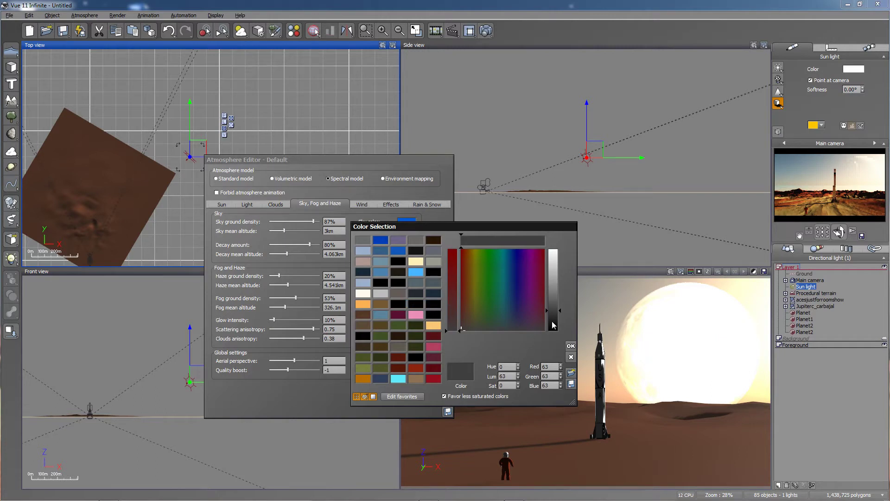
drag(553, 325, 553, 328)
click(571, 346)
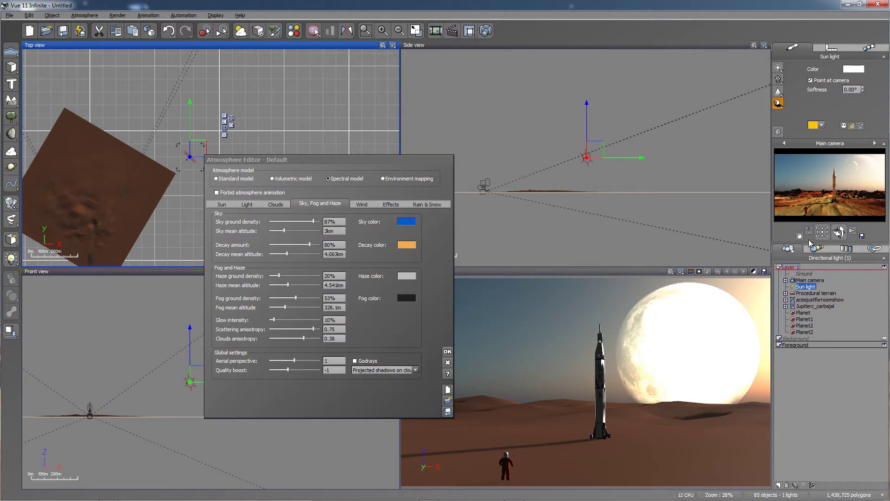
- Set the haze ground density to 7% and the aerial perspective to 7.5
drag(279, 276, 273, 276)
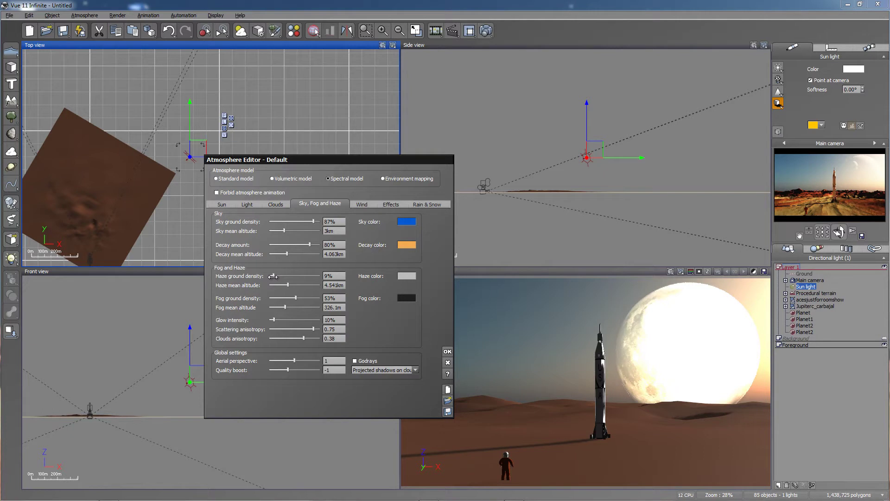
click(829, 194)
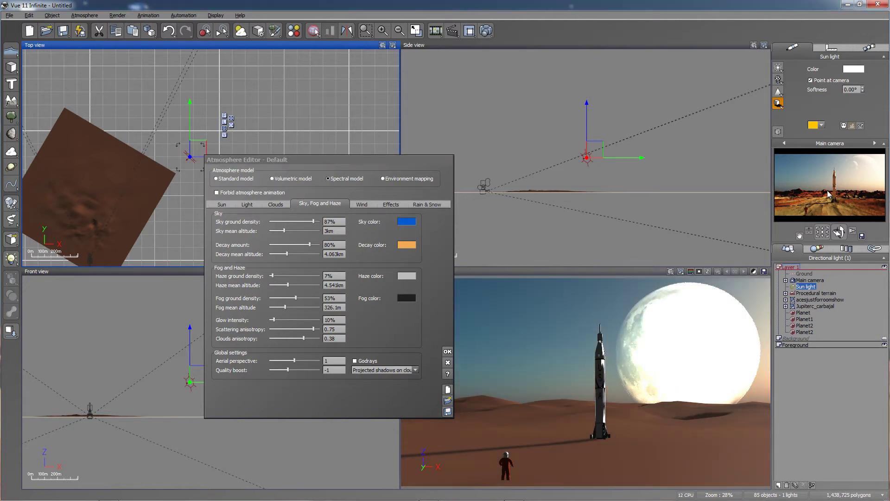
right_click(831, 199)
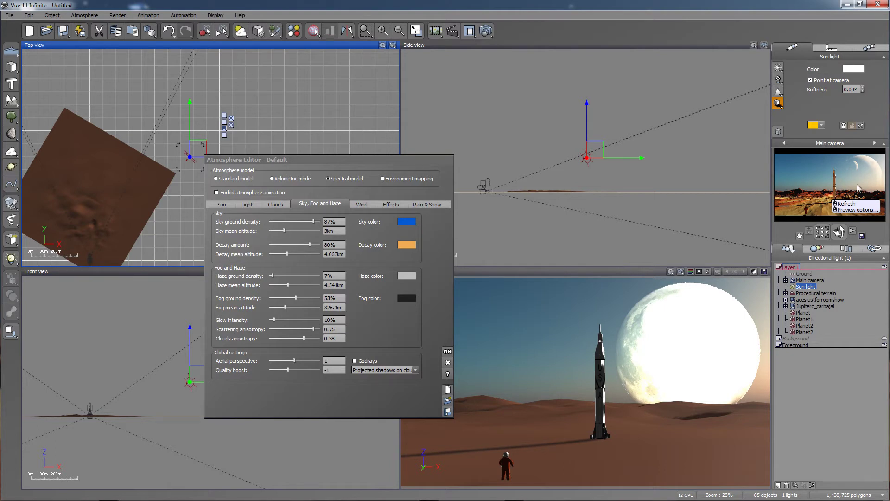
click(379, 452)
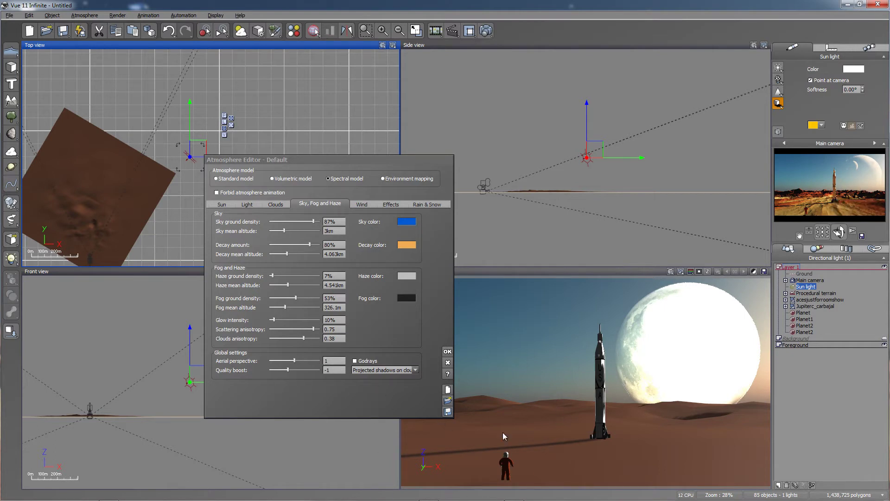
double_click(339, 360)
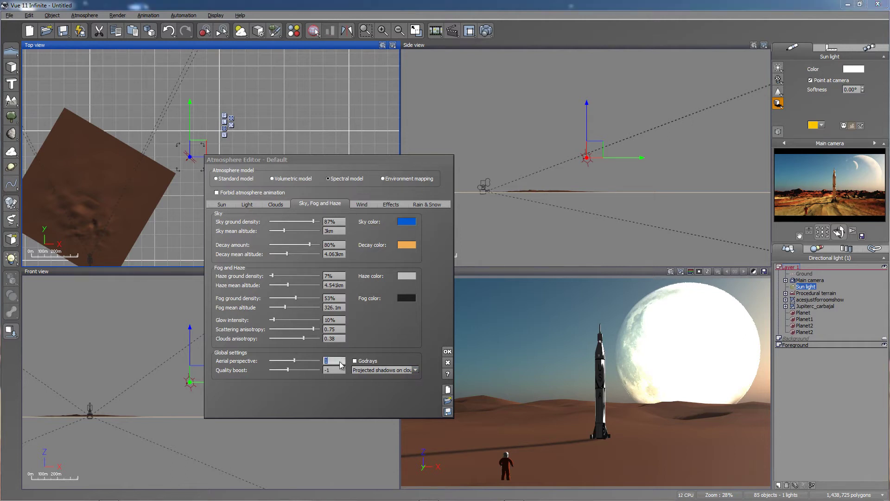
text(7.5)
- Add stars without lens flares to the atmosphere, at 96% number of stars and 90% brightness, and apply the atmosphere settings
click(359, 204)
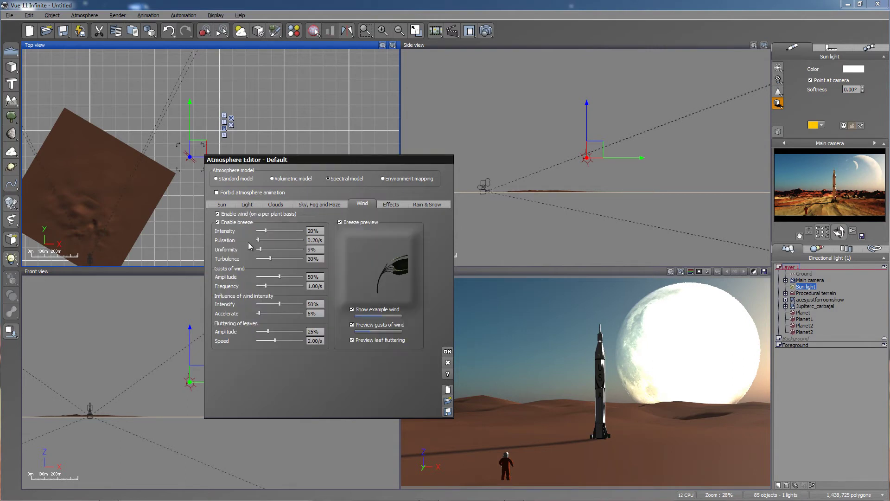
click(391, 203)
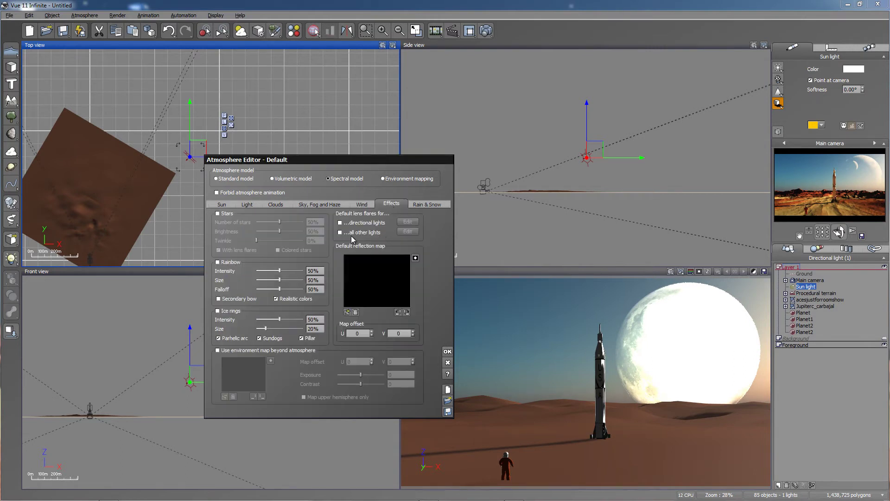
click(217, 213)
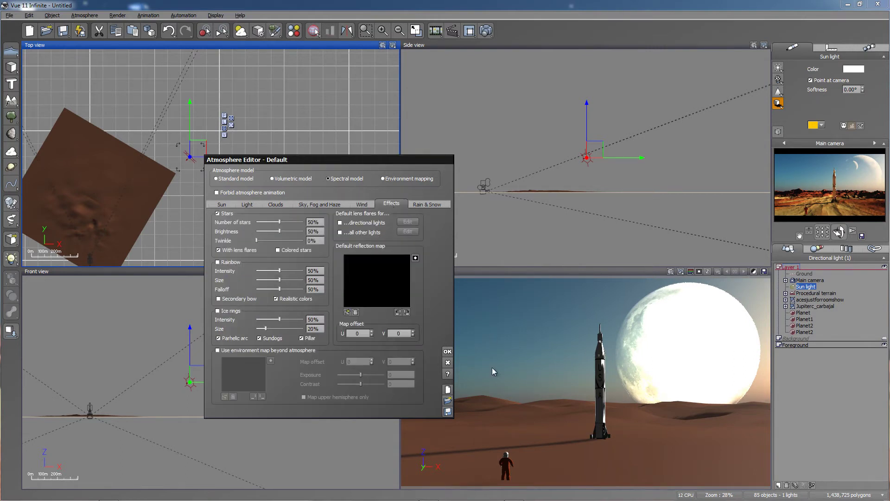
drag(280, 222, 296, 230)
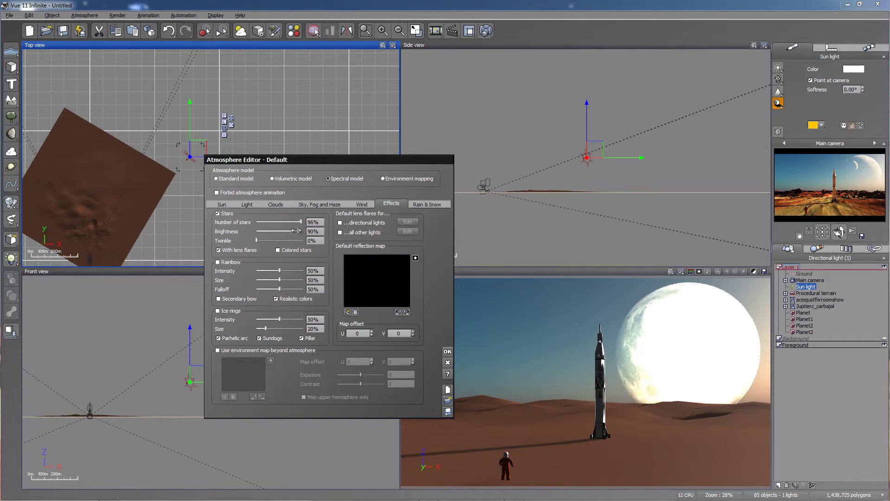
click(219, 249)
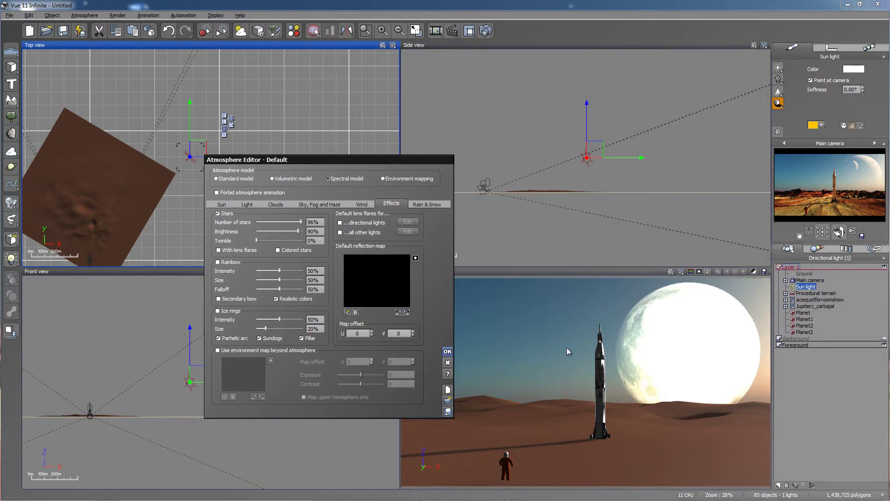
click(447, 352)
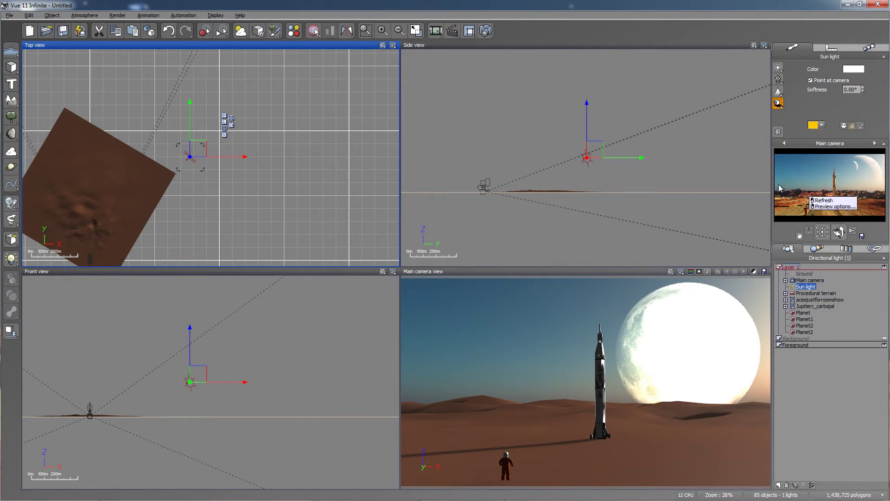
- Render the scene to check the sky and stars, and close the finished render
key(F9)
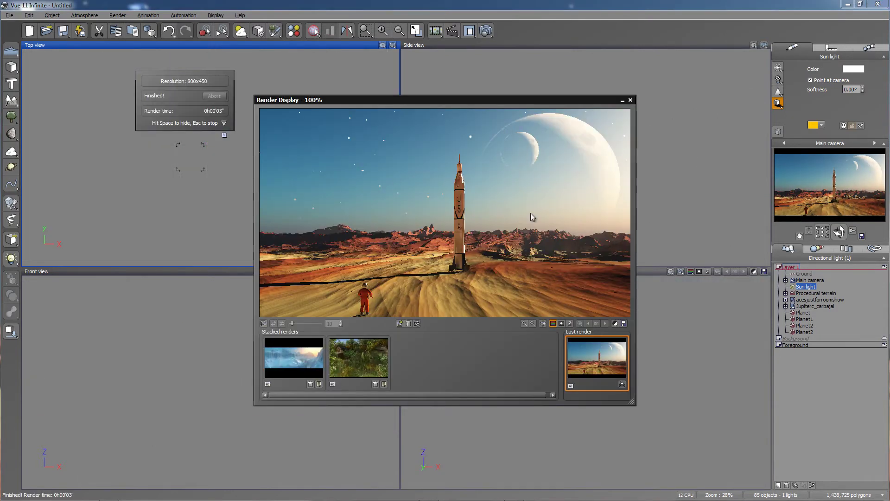
click(631, 100)
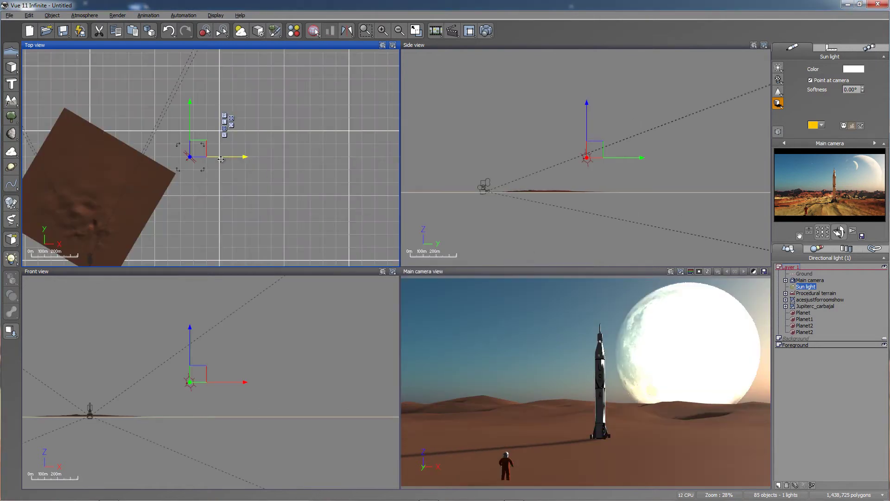
- Move the sun light slightly farther from the terrain along the X axis and raise it a little
drag(225, 157, 238, 162)
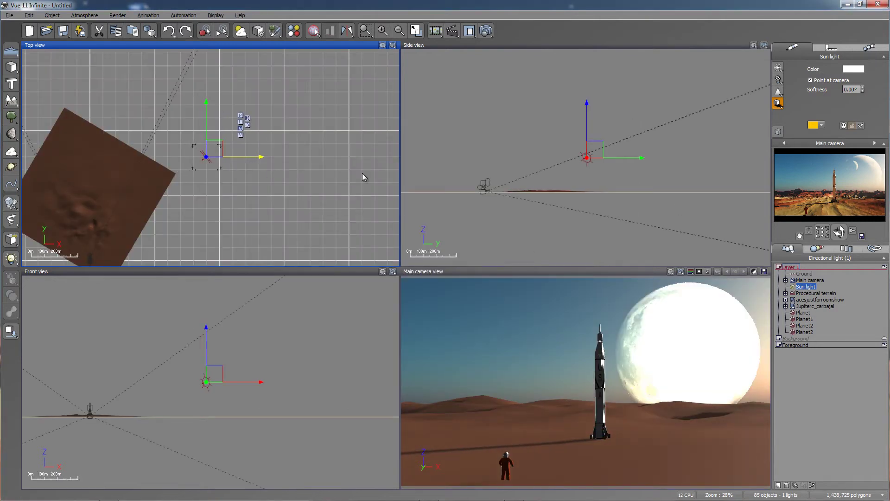
click(591, 119)
drag(591, 119, 591, 112)
click(492, 37)
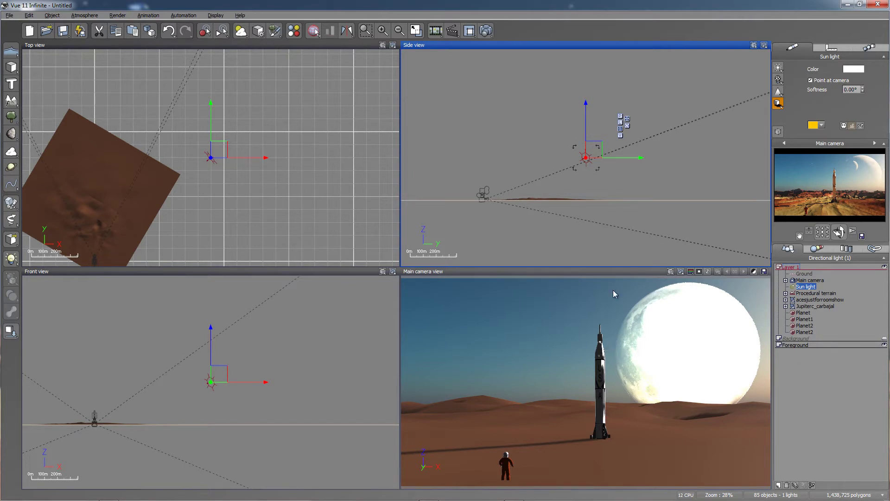
- Try larger and smaller sun coronas, set the size of the corona to 13%, and apply the atmosphere settings
click(84, 16)
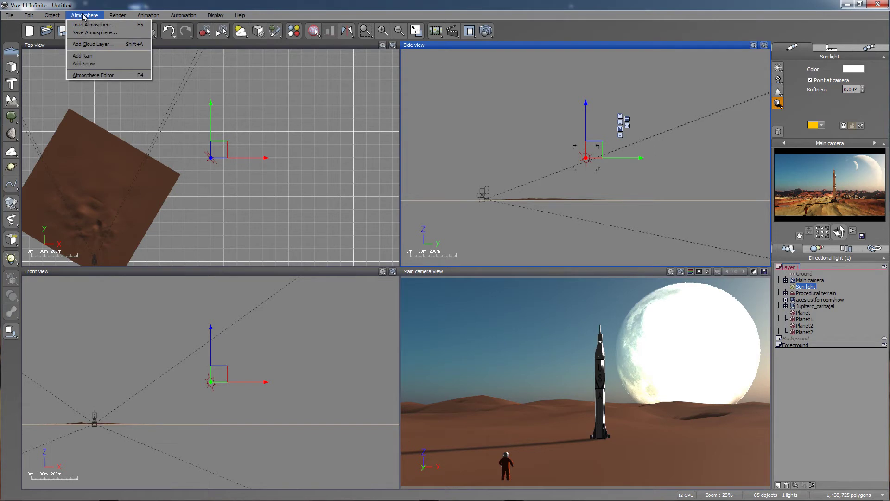
click(93, 75)
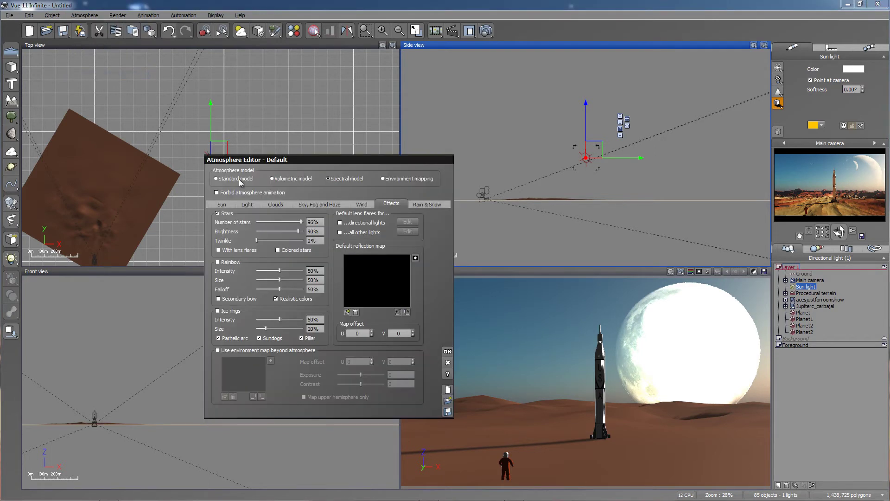
click(220, 205)
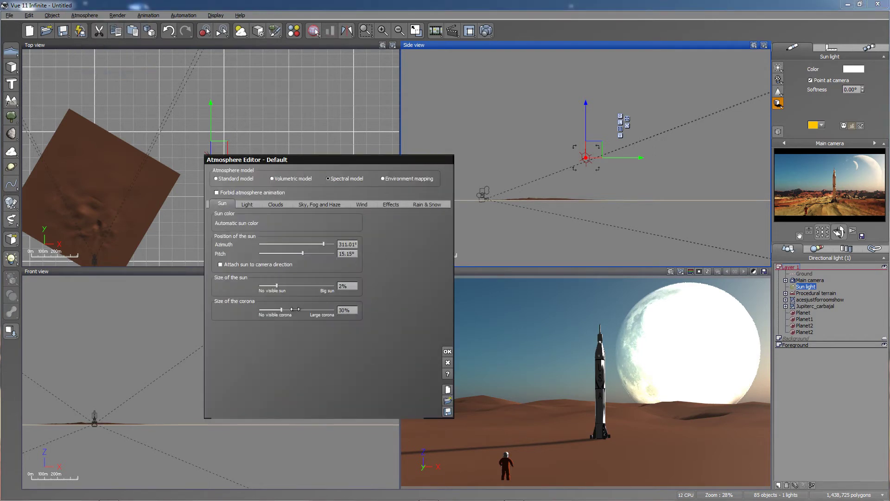
drag(280, 309, 310, 309)
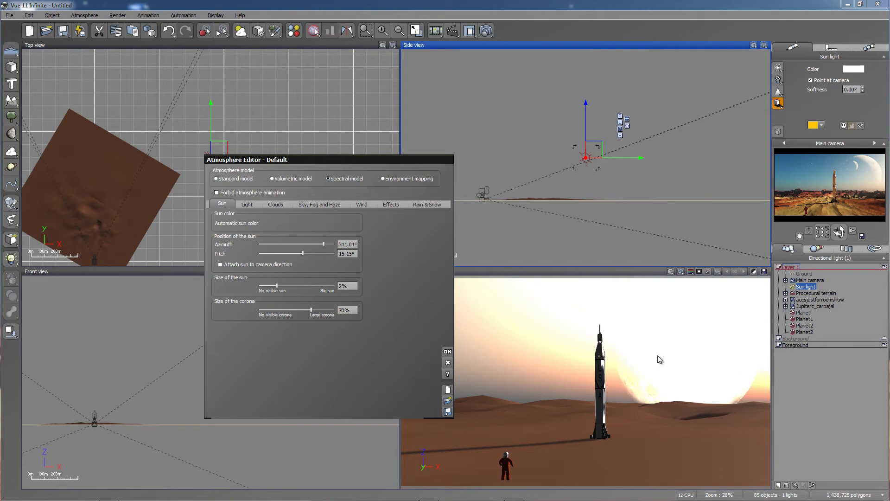
drag(319, 309, 277, 310)
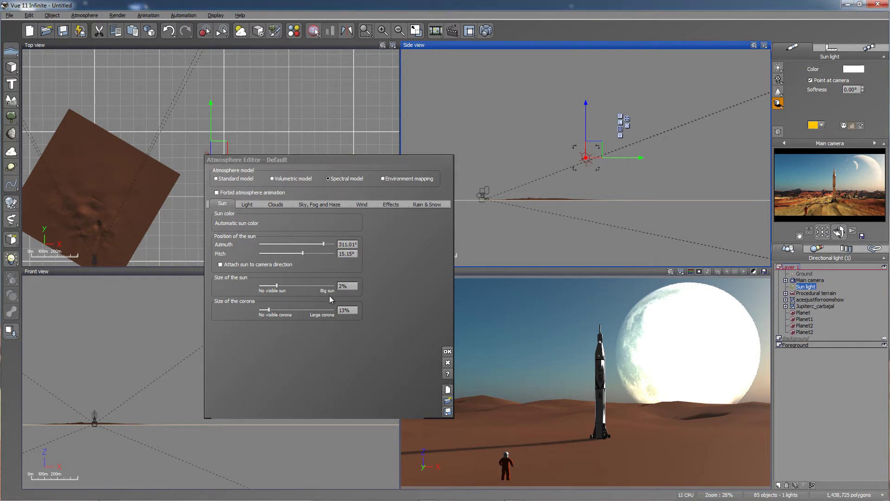
click(447, 352)
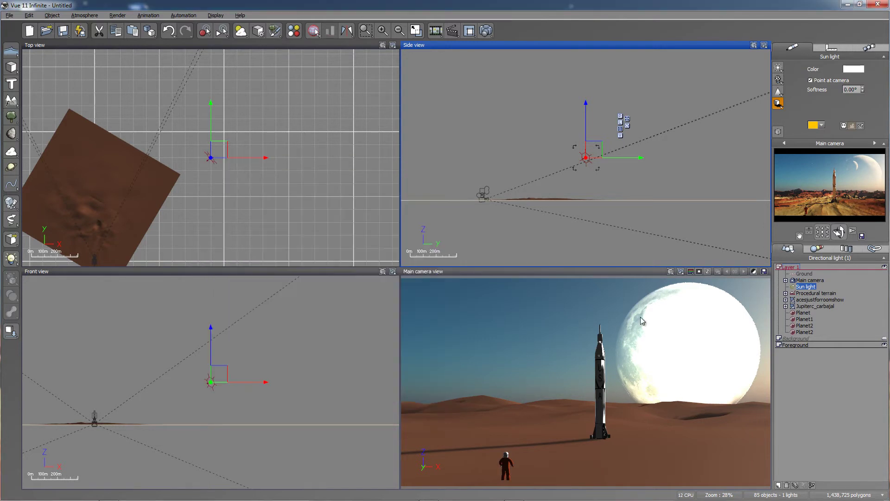
- Set the render options to Final quality, 1920x1080 and 300 DPI, and render the scene
click(117, 15)
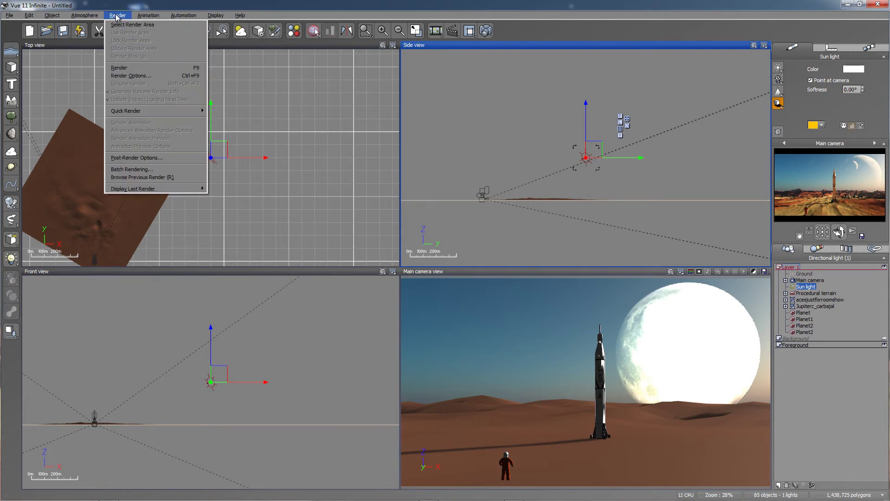
click(119, 68)
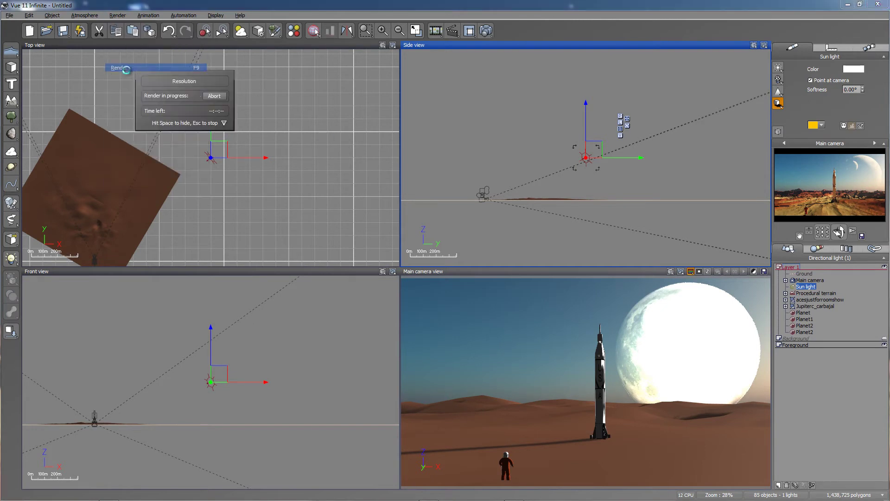
key(ctrl+F9)
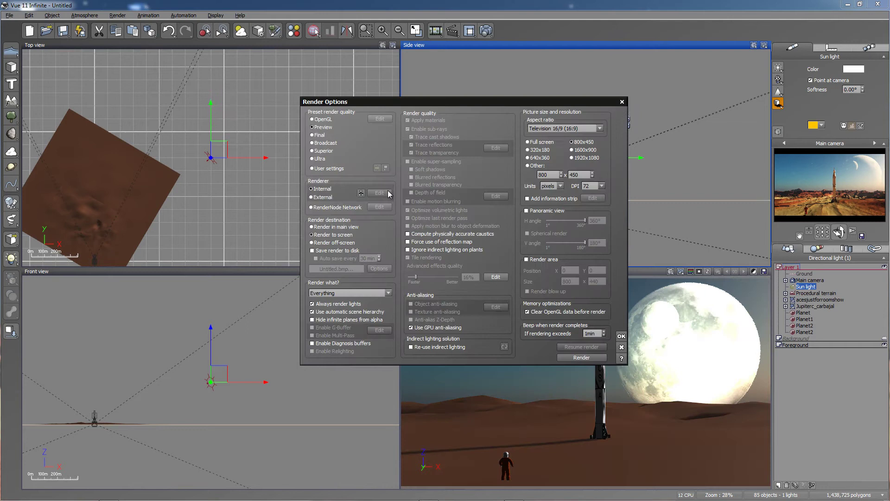
click(318, 134)
click(571, 158)
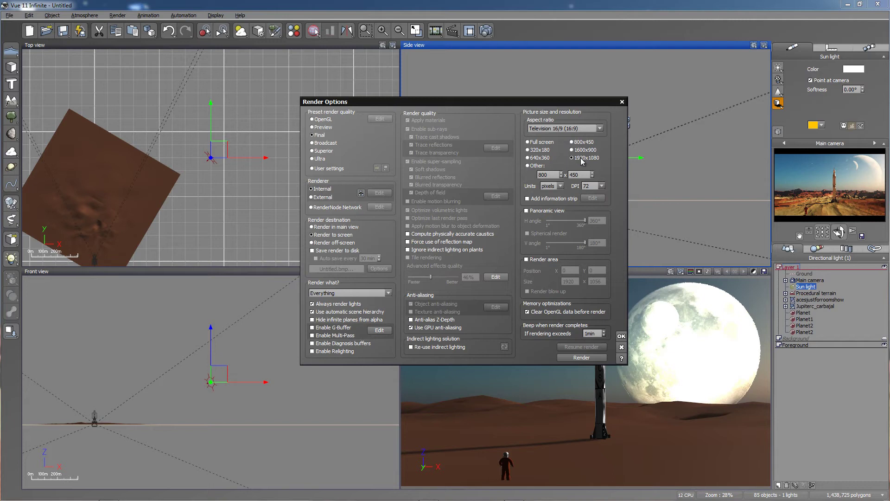
click(601, 186)
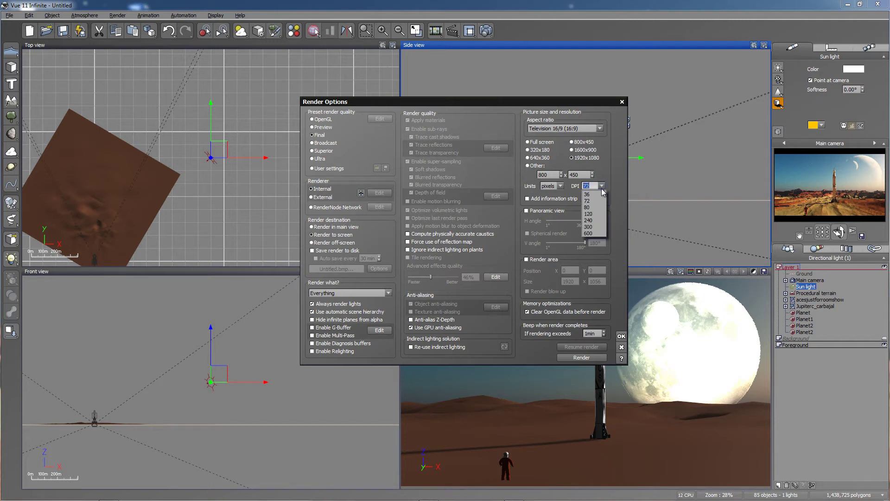
click(588, 226)
click(622, 336)
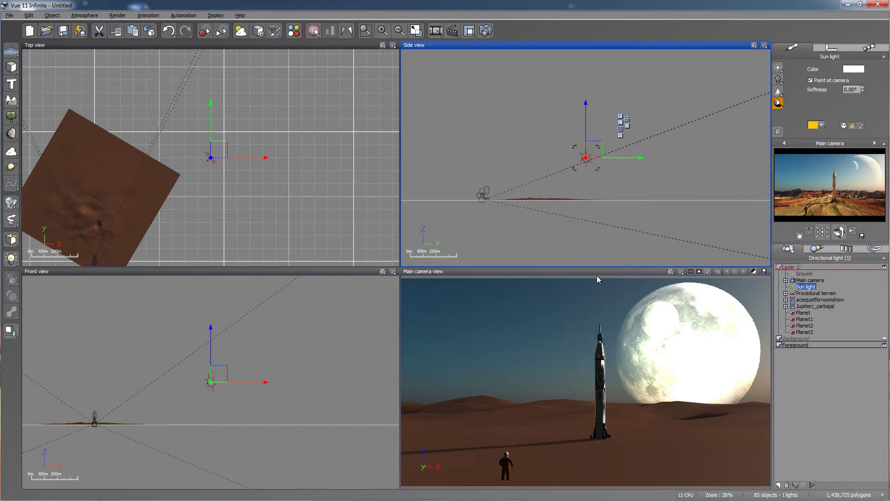
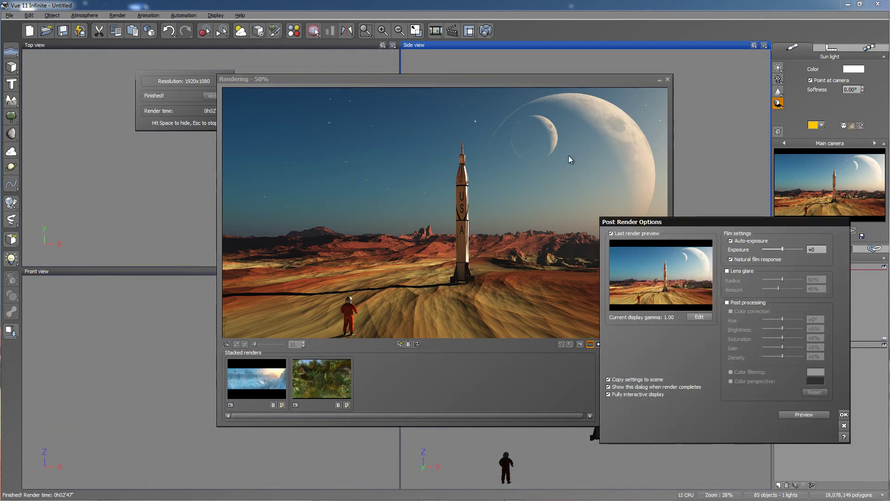
- Compare the render with auto-exposure and natural film response switched on and off, ending with both off
click(731, 241)
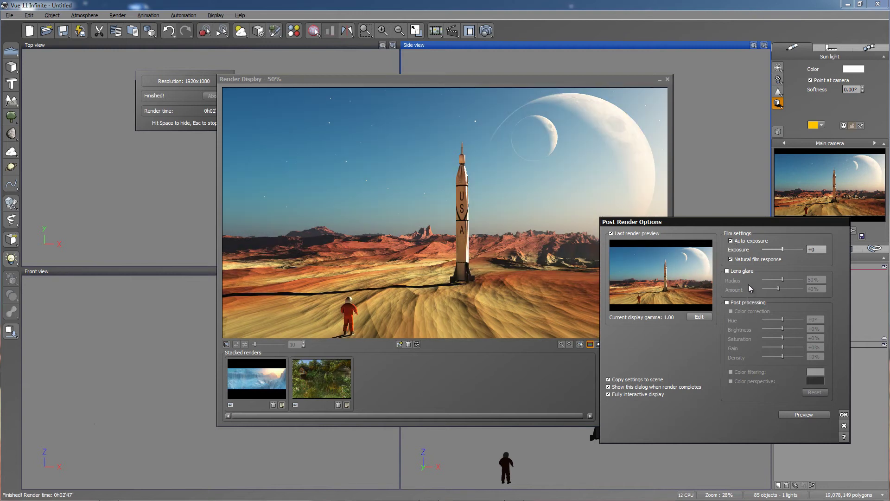
click(731, 259)
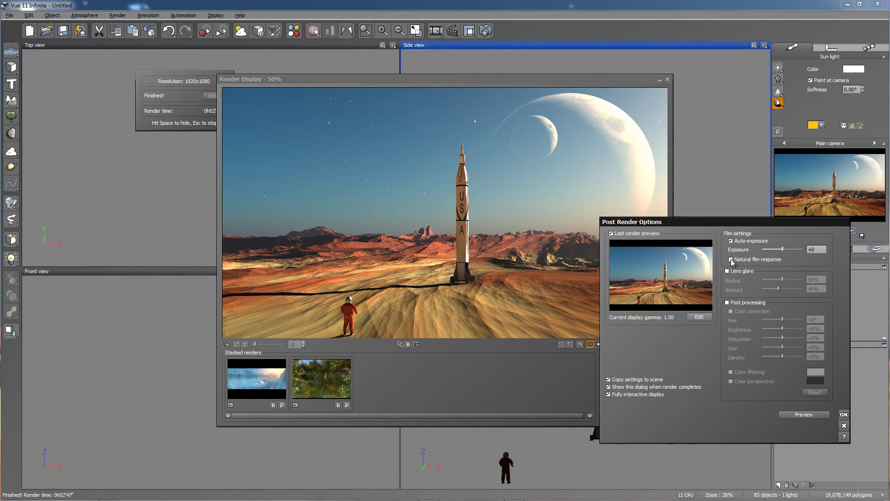
click(731, 260)
click(735, 242)
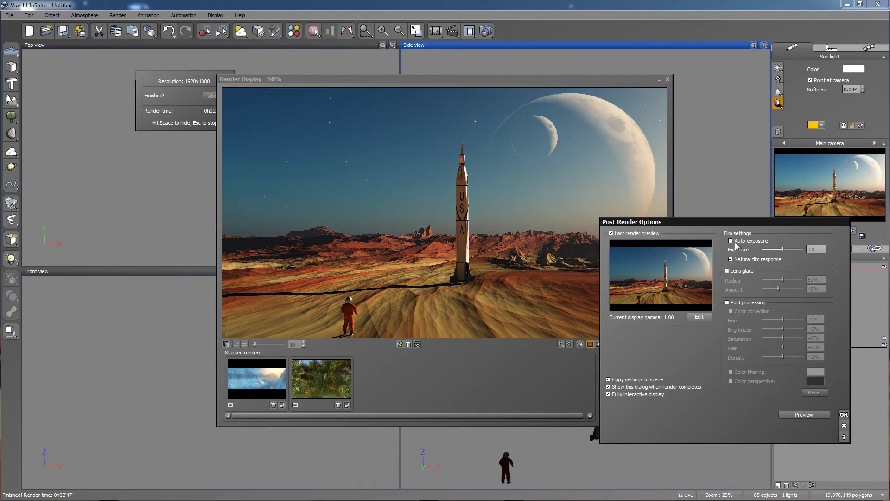
click(731, 259)
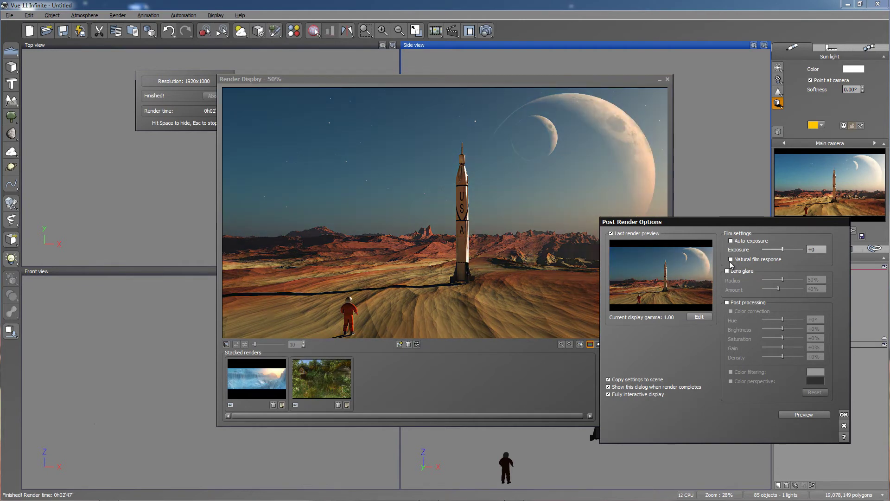
click(731, 260)
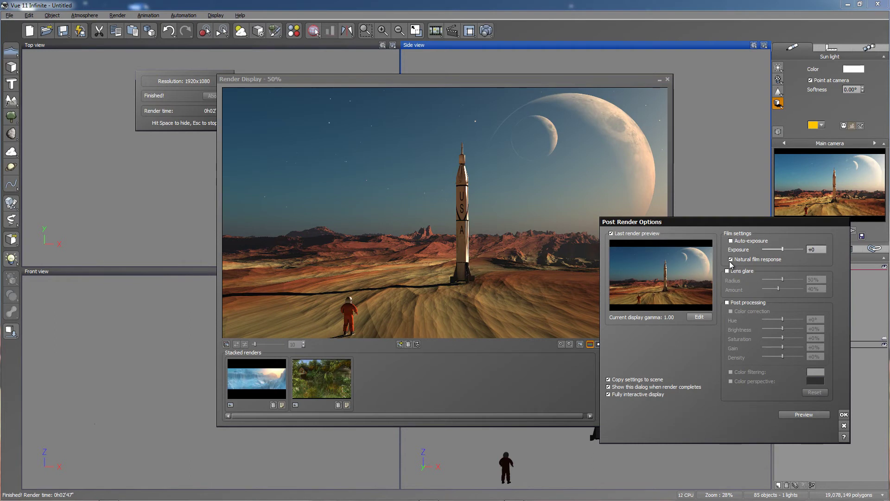
click(731, 260)
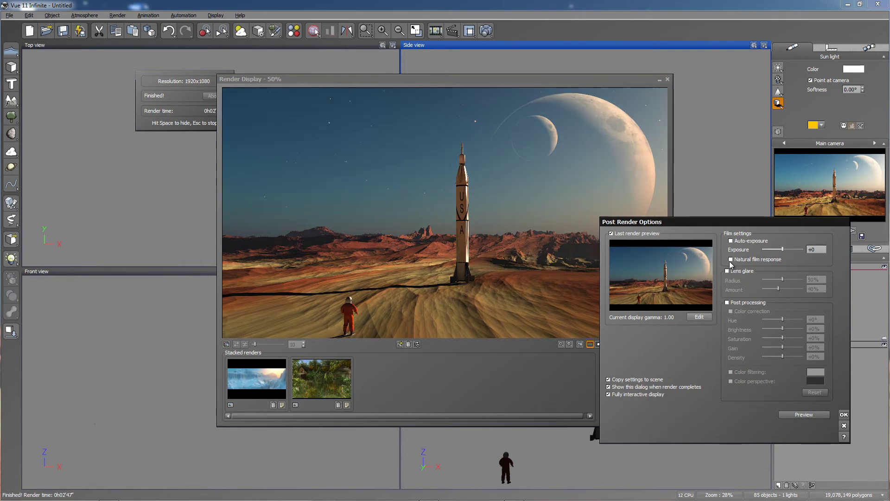
click(731, 260)
click(731, 240)
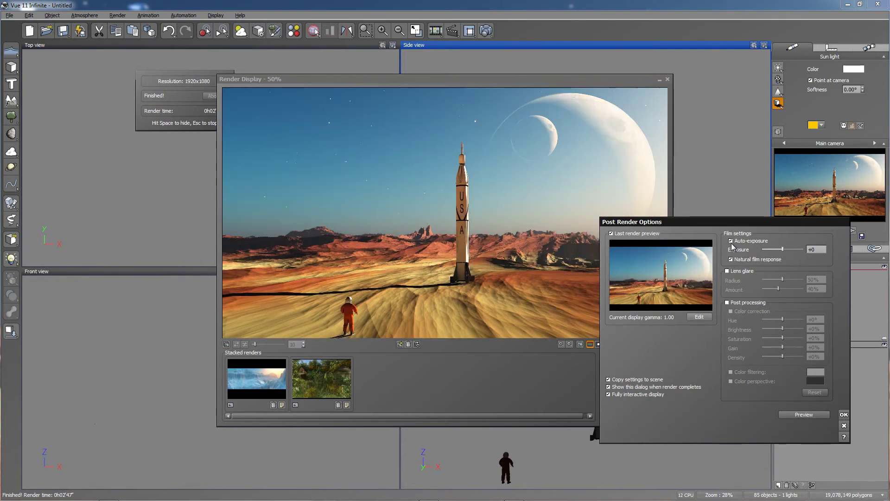
click(731, 241)
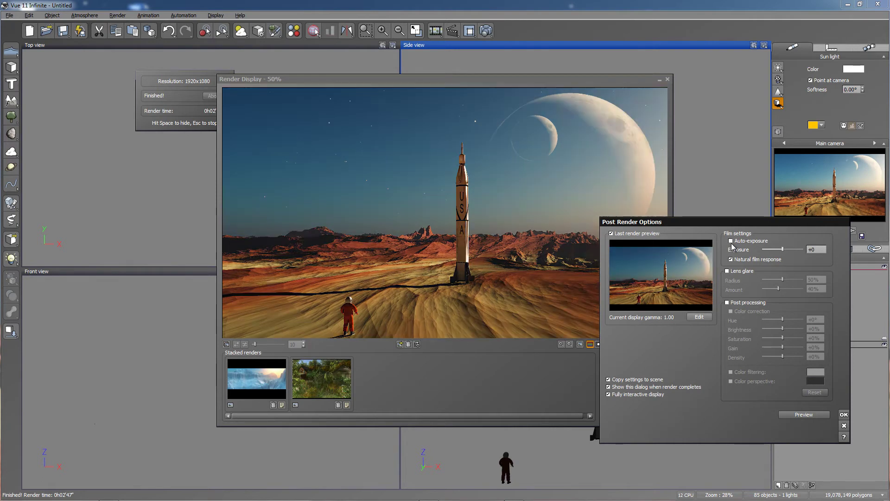
click(731, 241)
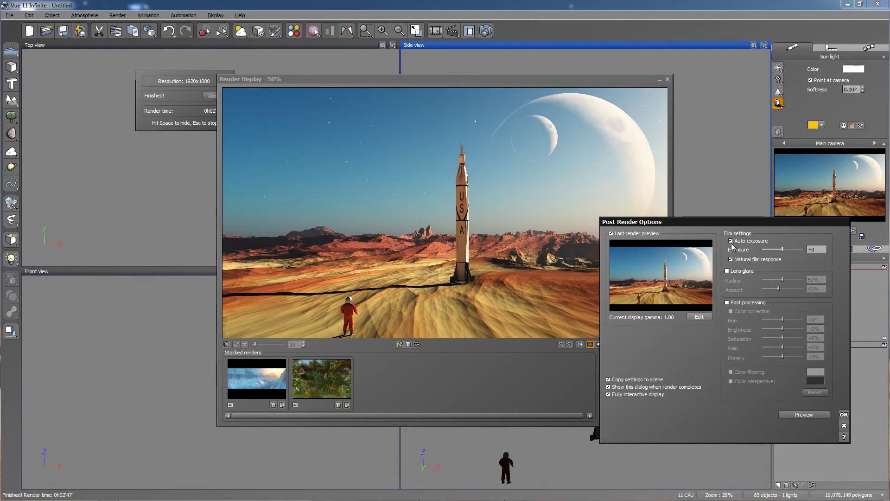
click(731, 241)
click(731, 259)
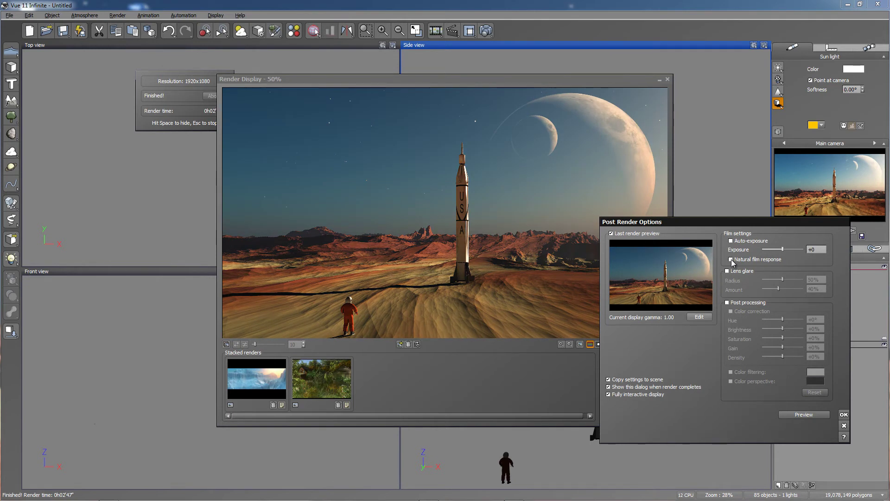
- Reset the exposure to 0, re-enable auto-exposure and natural film response, and apply the post-render options
drag(782, 249, 781, 249)
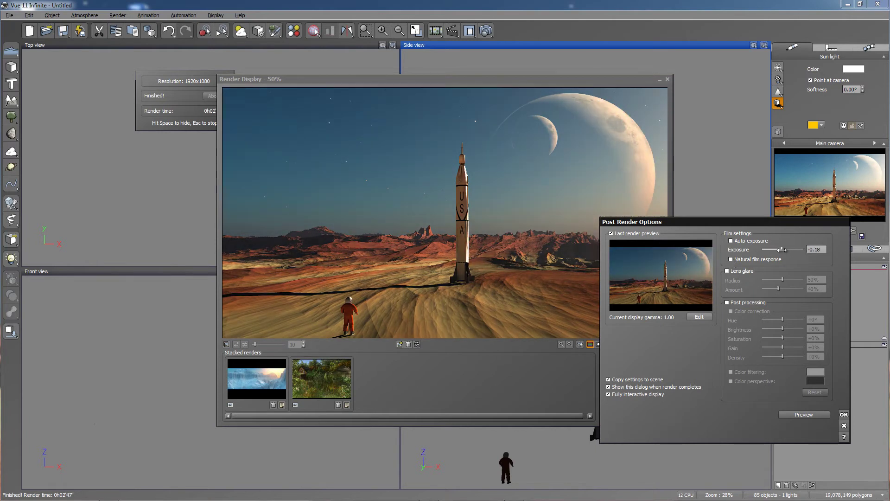
click(817, 250)
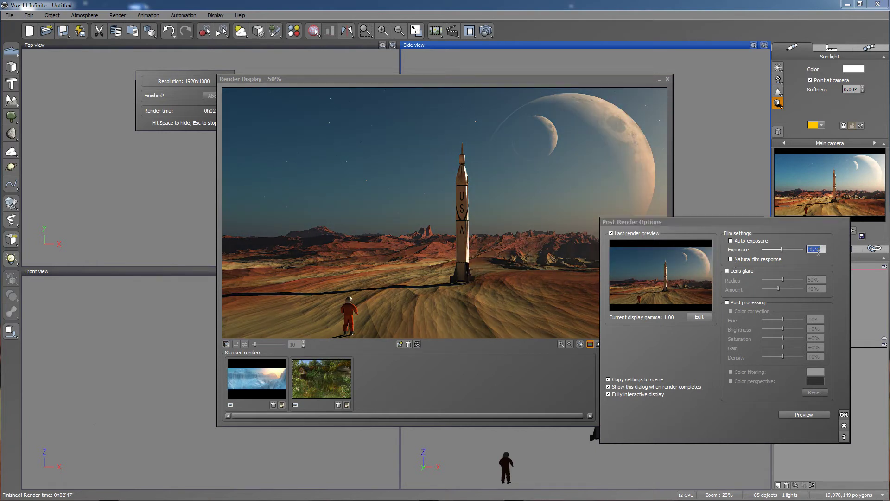
text(0)
key(Return)
click(731, 240)
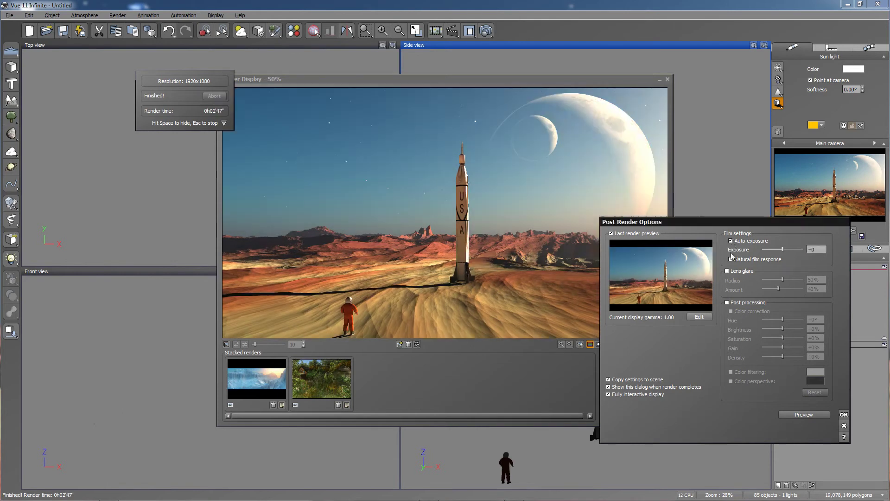
click(732, 260)
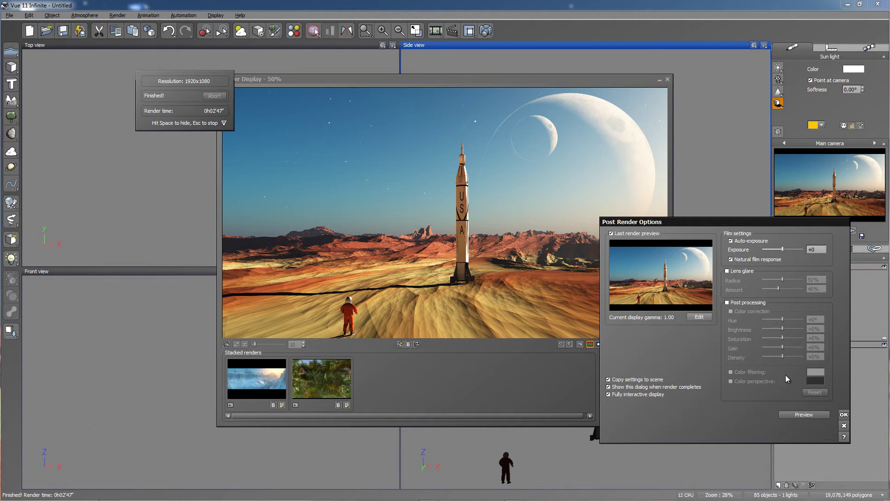
click(844, 414)
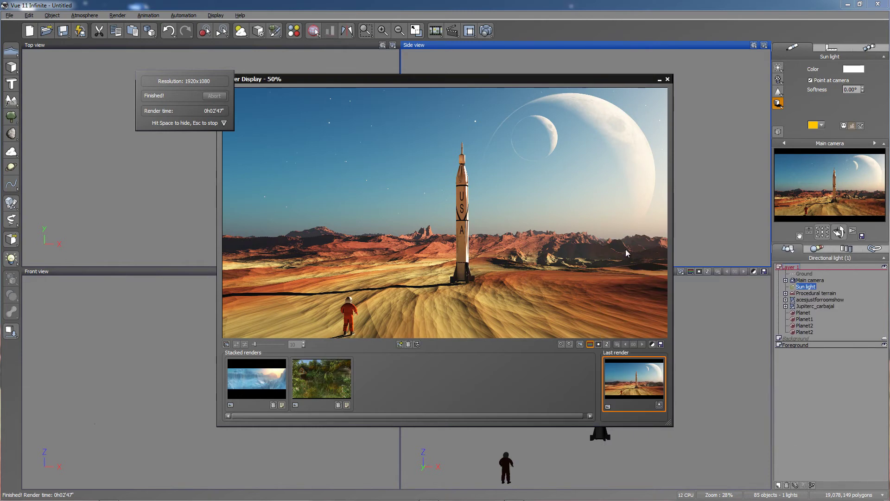
- Save the finished render to the Desktop as the Photoshop file TwoMoons.psd, overwriting the existing file, and close the render display
click(661, 344)
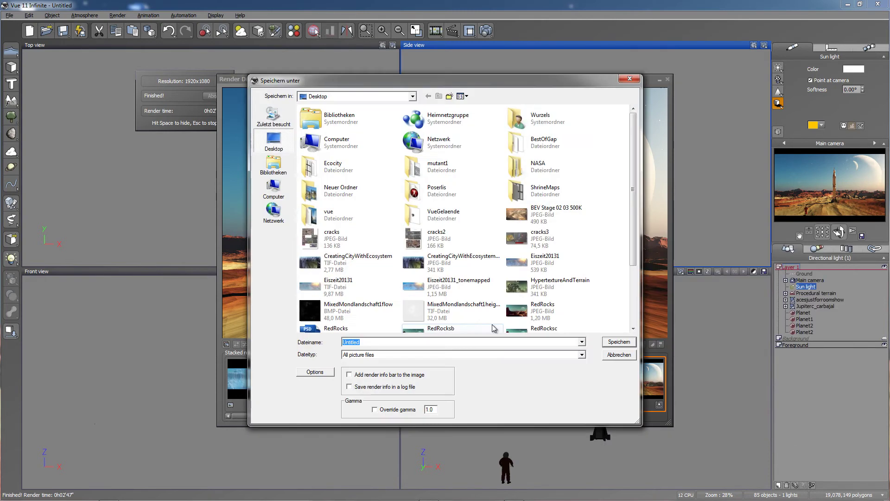
text(tw)
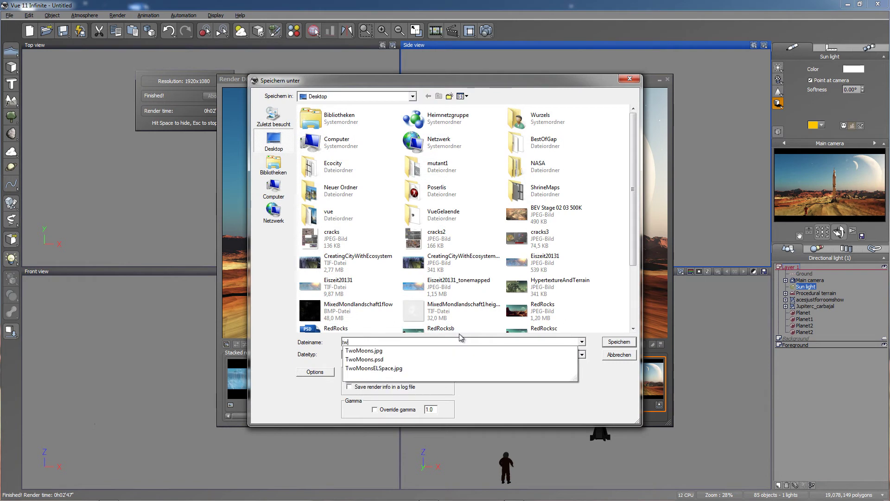
text(omoons)
click(588, 378)
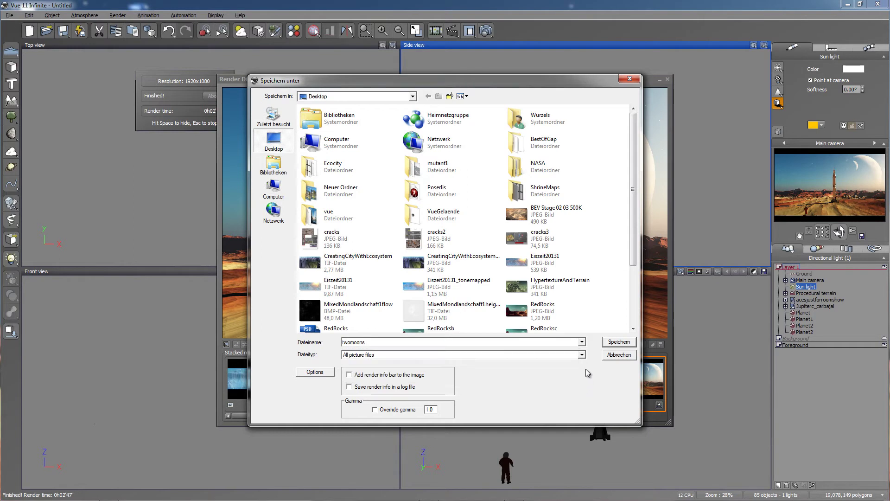
click(581, 355)
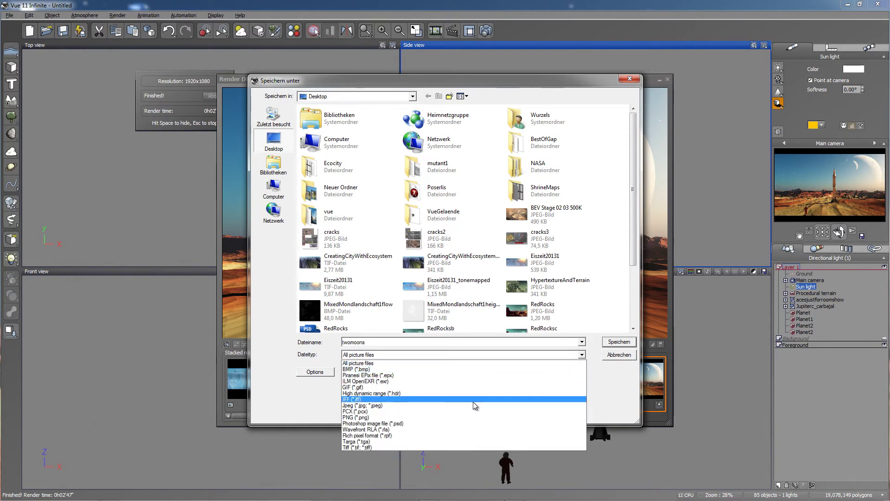
click(450, 423)
click(403, 302)
click(502, 286)
click(611, 343)
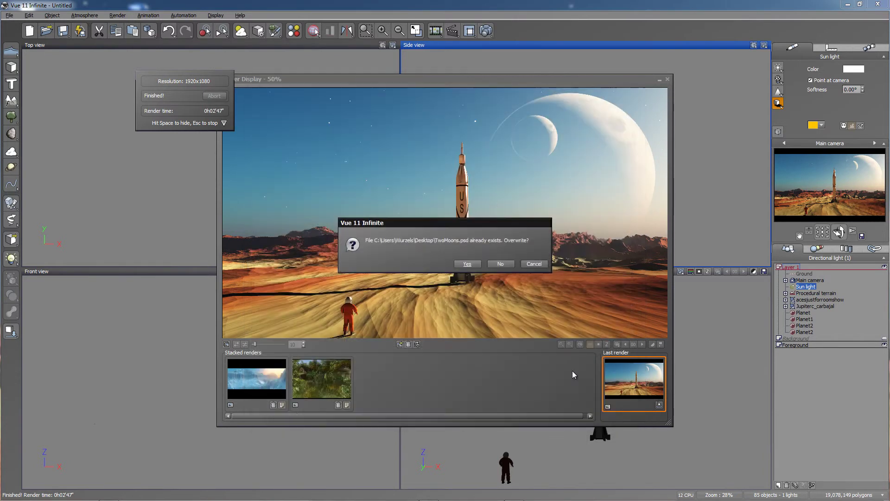
click(466, 264)
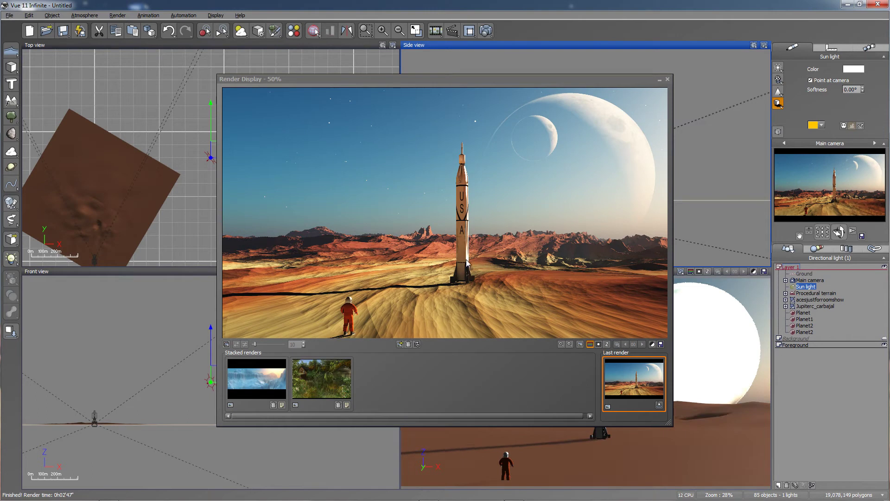
click(667, 80)
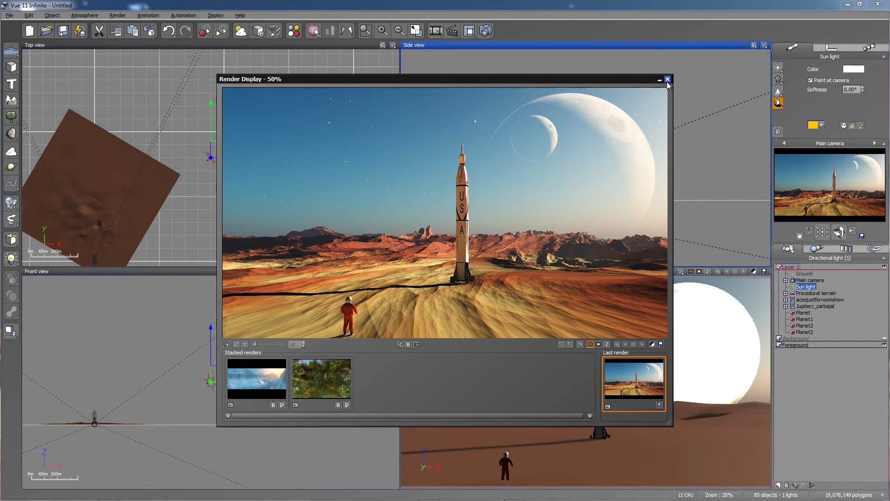
- Close the render display and start saving the scene under a new name in the scenes folder inside BestOfGap's Extras folder
click(667, 79)
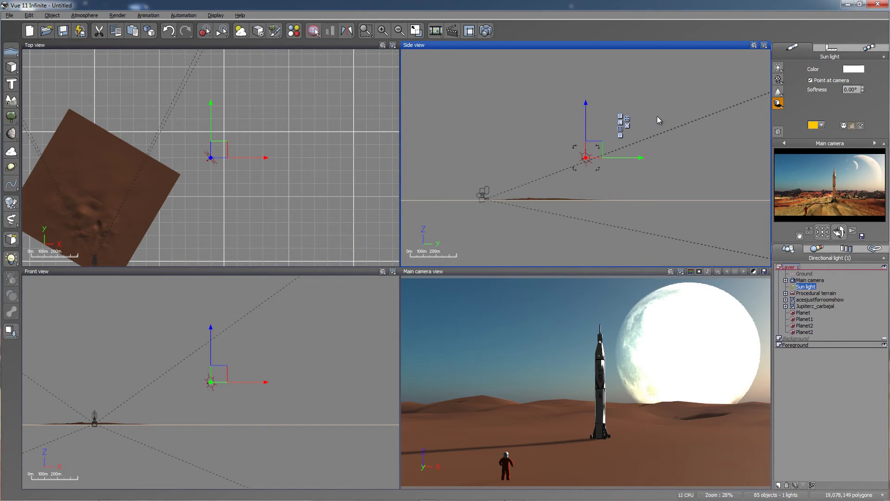
click(7, 15)
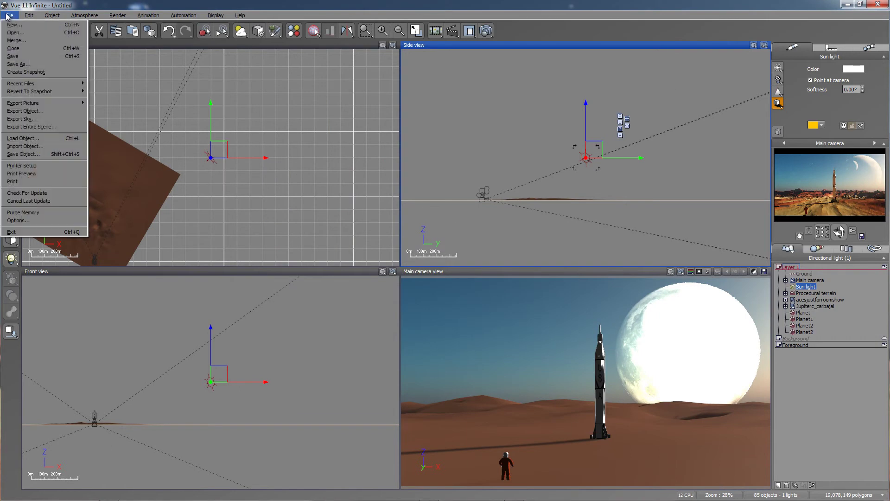
click(17, 64)
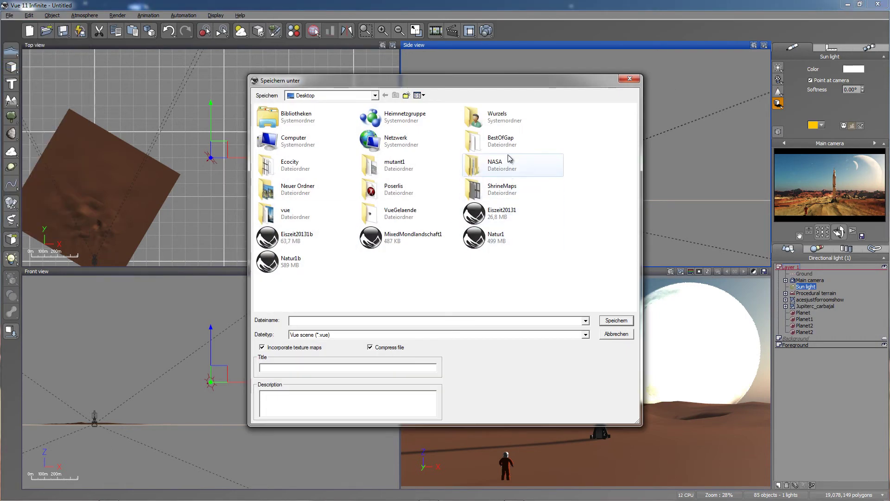
double_click(504, 140)
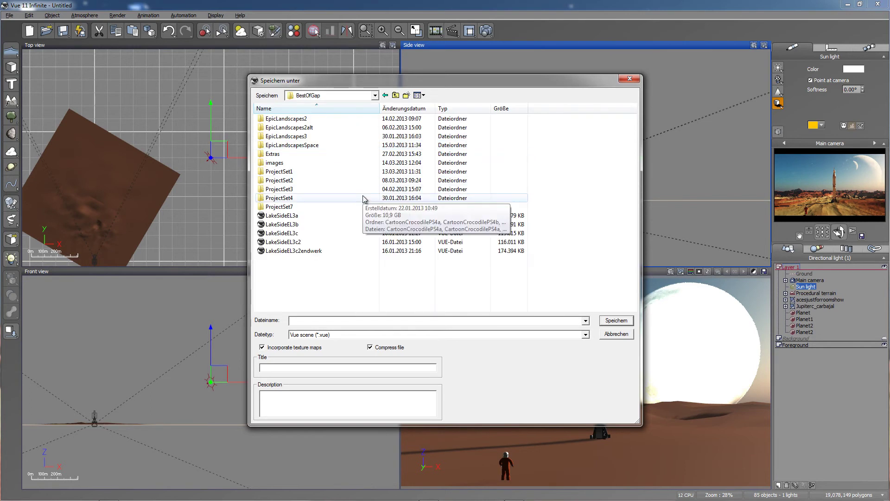
double_click(291, 155)
double_click(292, 155)
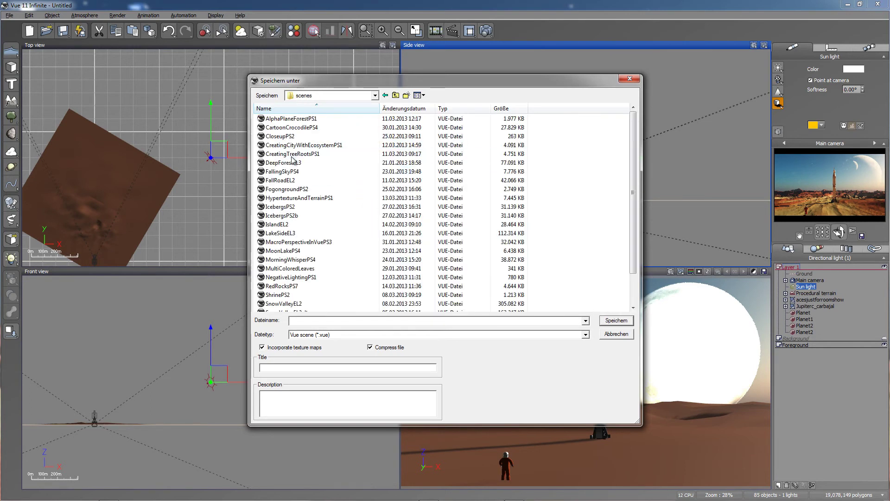
- Save the Vue scene with TwoMoonsELSpace as both its file name and title
click(323, 320)
text(TwoMoonsELSpace)
drag(366, 321, 237, 319)
key(ctrl+c)
click(278, 368)
key(ctrl+v)
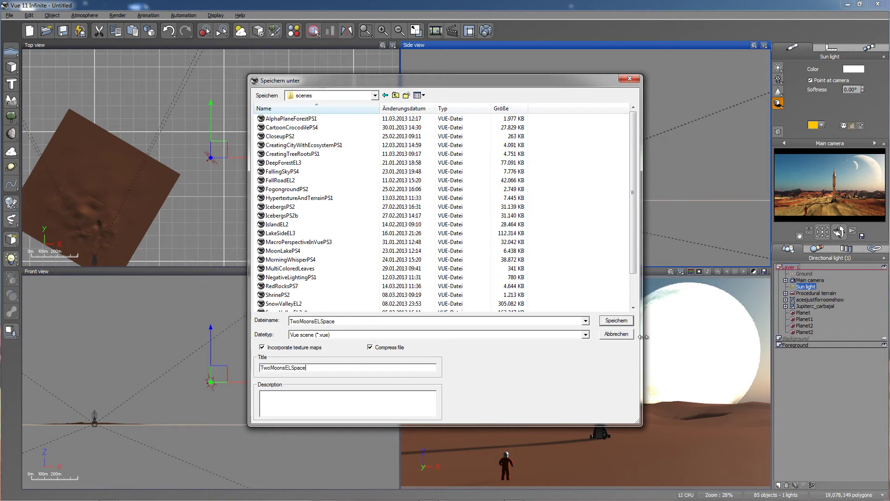
click(616, 320)
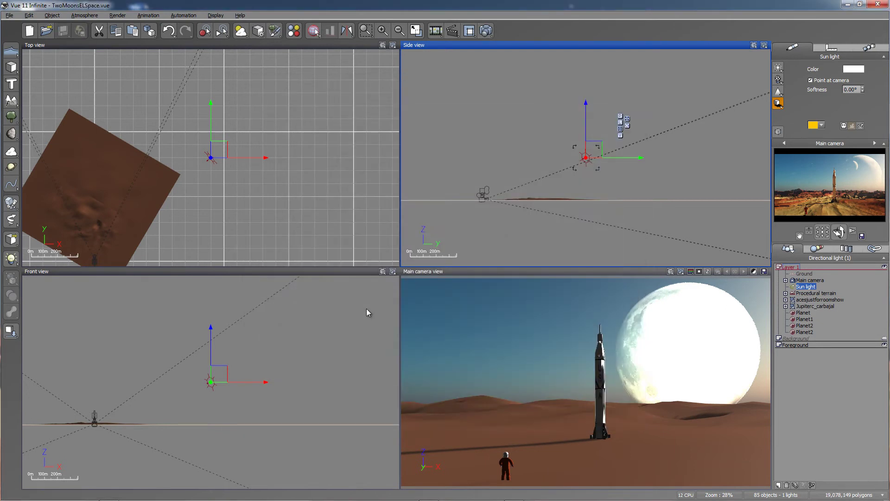
- Save the atmosphere in the atmospheres folder with TwoMoonsELSpace as file name and title, and let its preview picture render
click(88, 15)
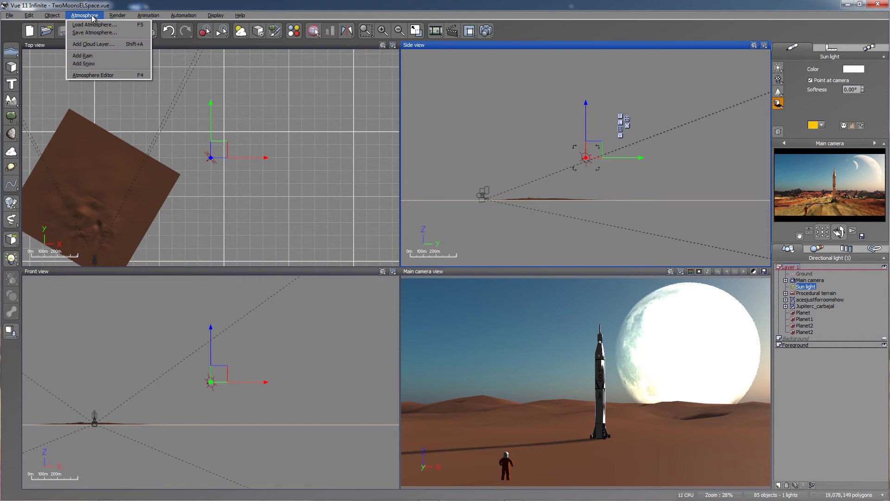
click(95, 33)
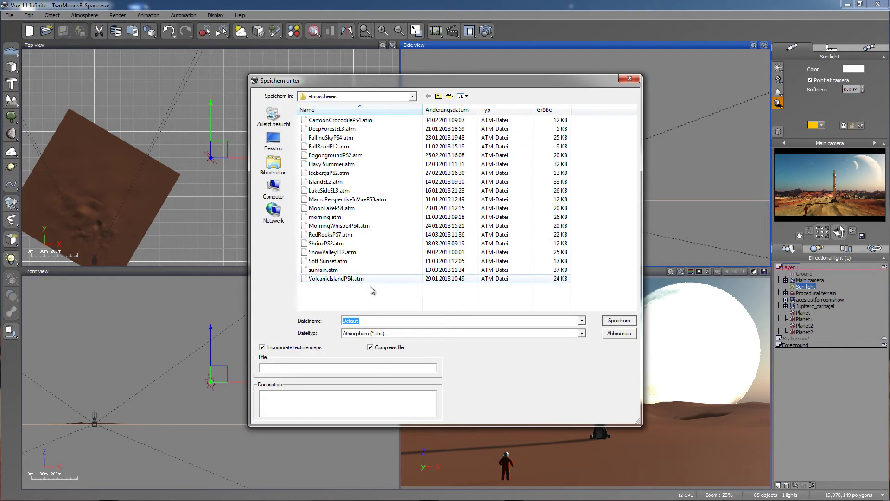
text(TwoMoonsELSpace)
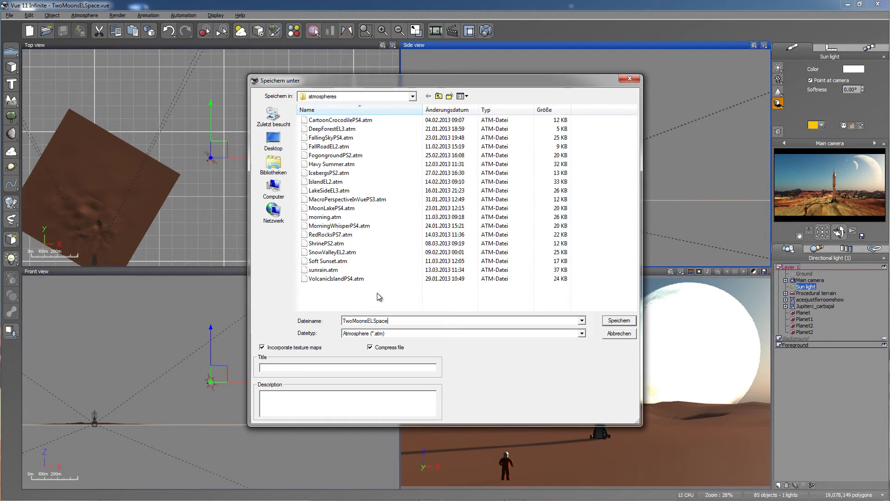
double_click(370, 321)
click(344, 369)
key(ctrl+v)
click(615, 319)
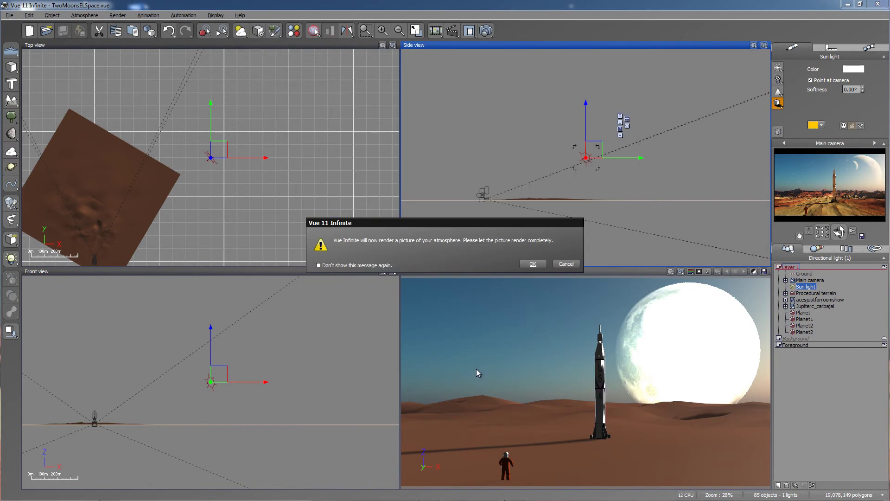
click(532, 264)
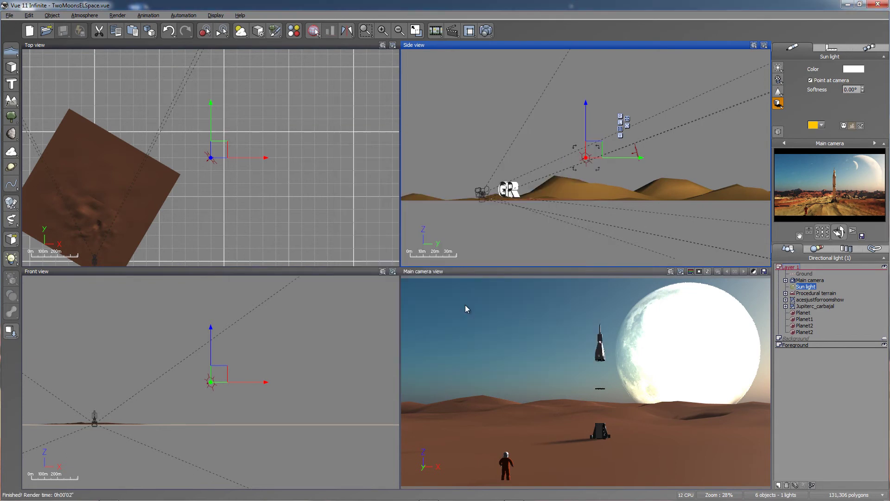
- Switch to Photoshop, where TwoMoons.psd is open, and add a Color Balance adjustment layer with default layer options
click(846, 6)
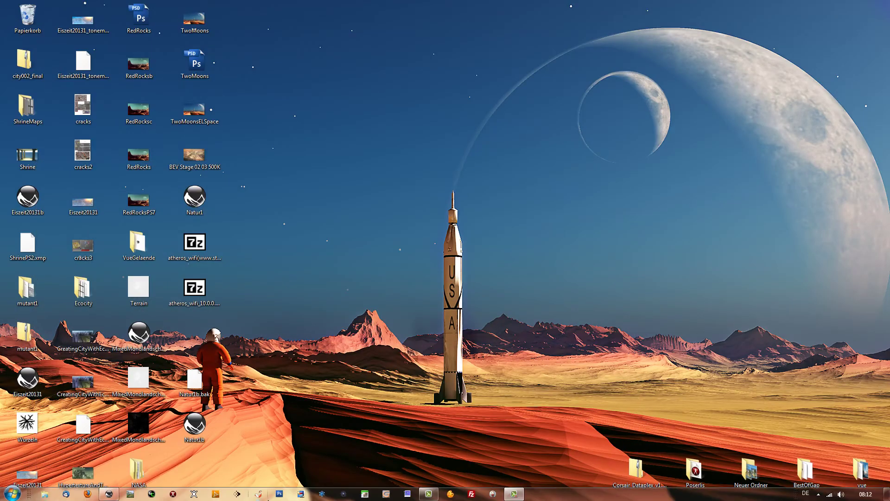
click(280, 494)
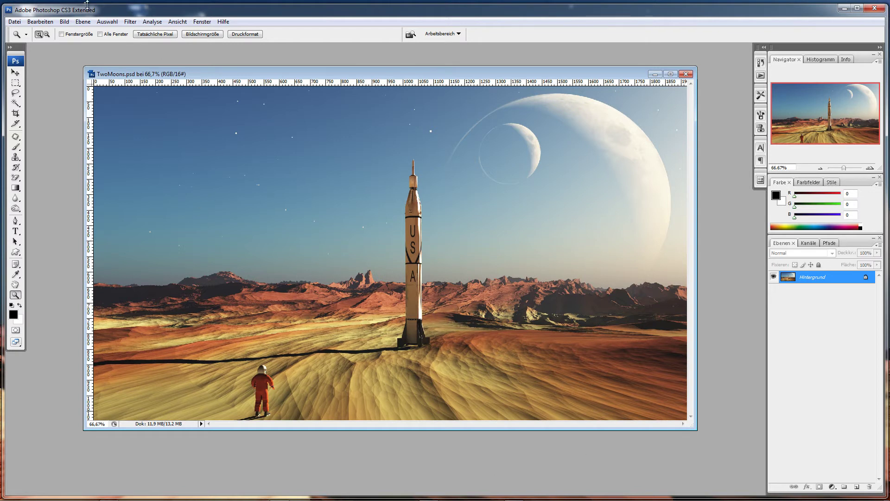
click(84, 24)
mouse_move(104, 104)
click(270, 120)
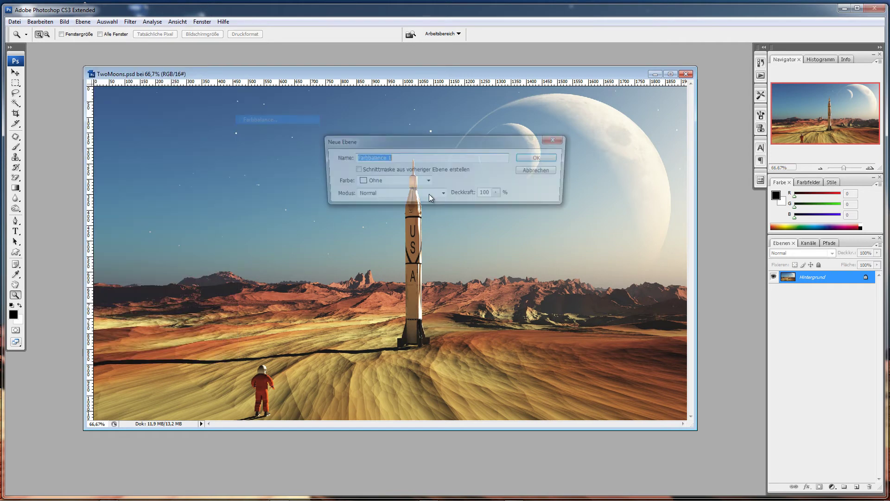
click(541, 158)
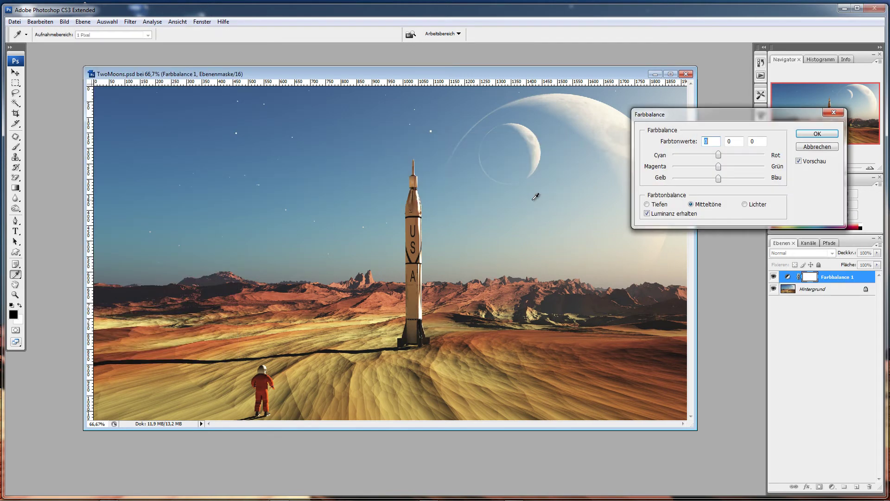
- Set the Color Balance shadows to +22 cyan-red, -10 magenta-green and -8 yellow-blue
drag(720, 117, 712, 155)
drag(711, 195, 744, 200)
click(651, 243)
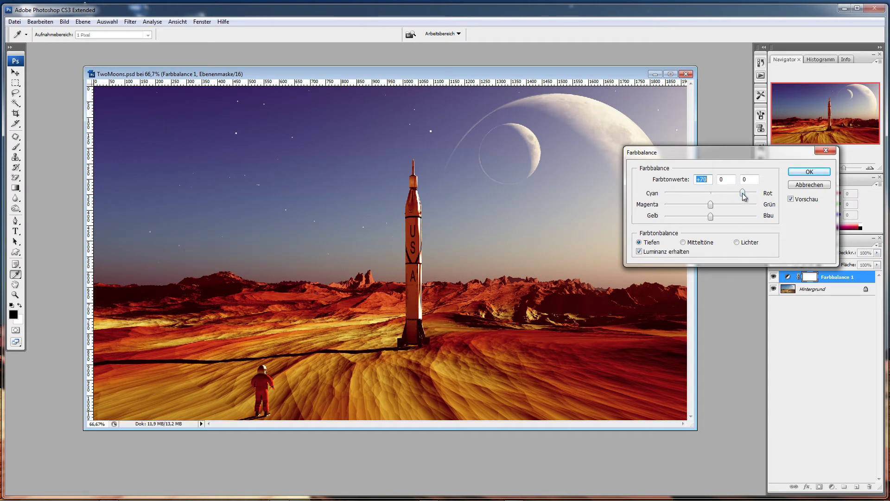
drag(742, 193, 708, 223)
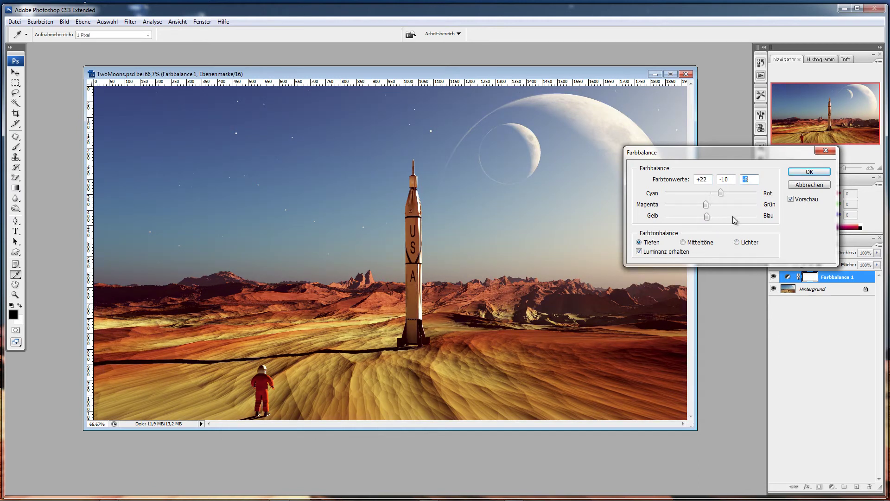
- Adjust the Color Balance midtones, set the highlights to -5, +11 and -7, and apply the adjustment
click(700, 245)
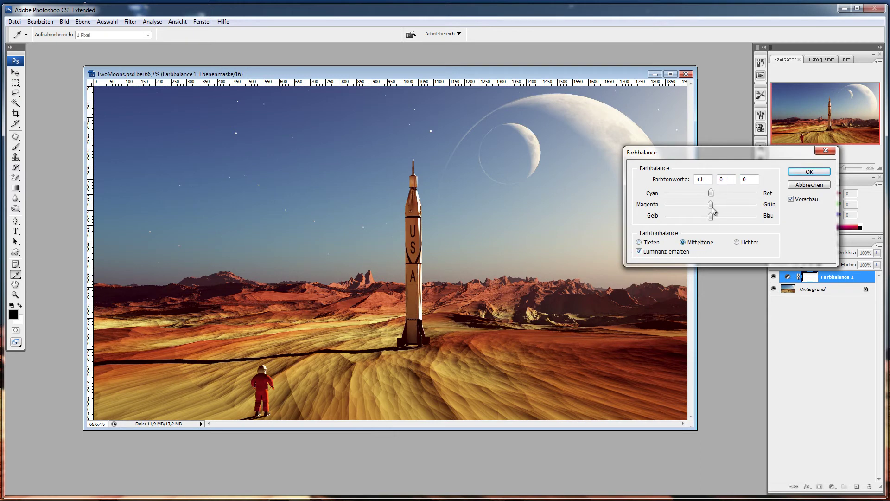
drag(712, 197, 718, 230)
click(737, 242)
drag(711, 195, 708, 217)
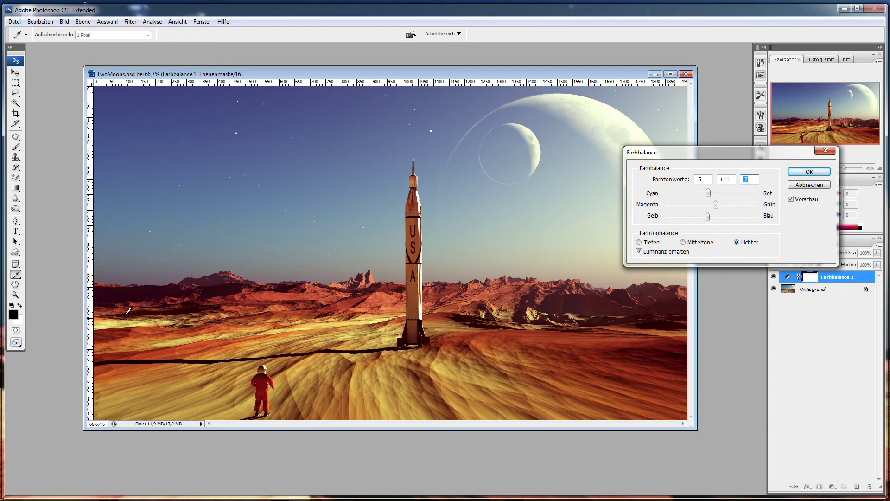
click(807, 172)
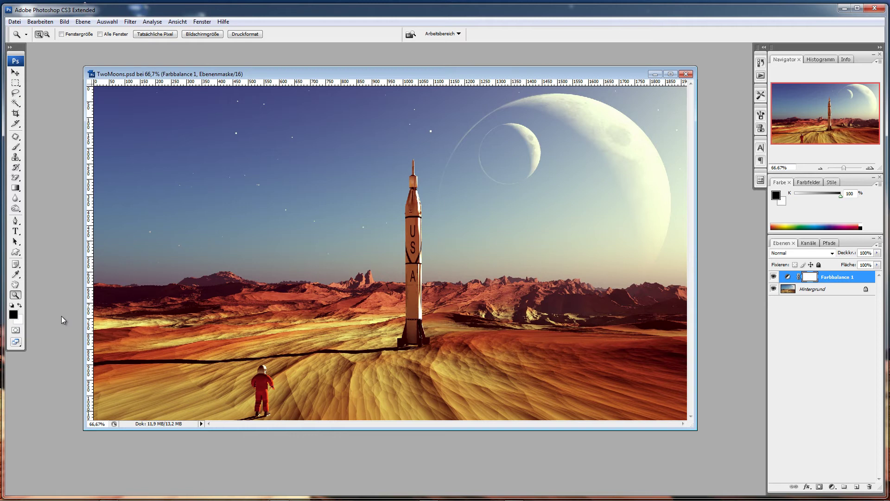
- Paint the sky black with the Brush on the Farbbalance 1 layer mask, and convert the image to 8 bits per channel
click(15, 146)
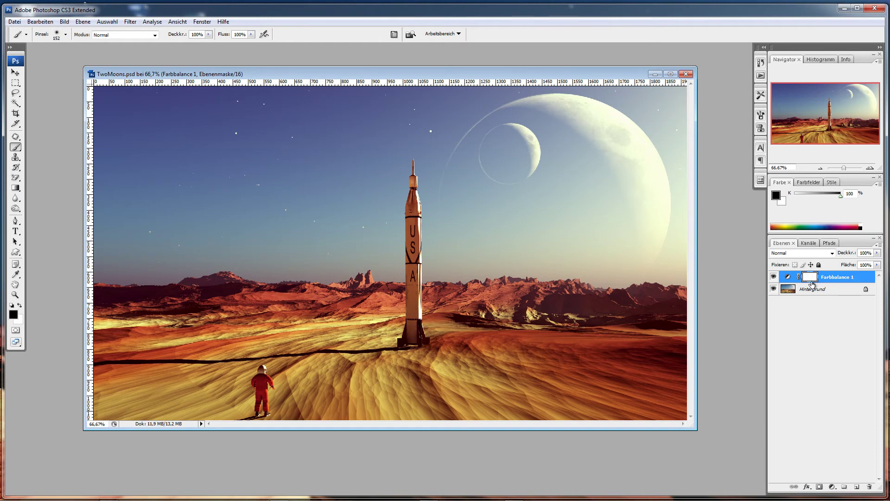
mouse_move(200, 146)
mouse_down()
mouse_move(278, 146)
mouse_move(221, 119)
mouse_move(238, 95)
mouse_move(323, 102)
mouse_move(213, 135)
mouse_move(224, 153)
mouse_move(274, 181)
mouse_move(193, 202)
mouse_up()
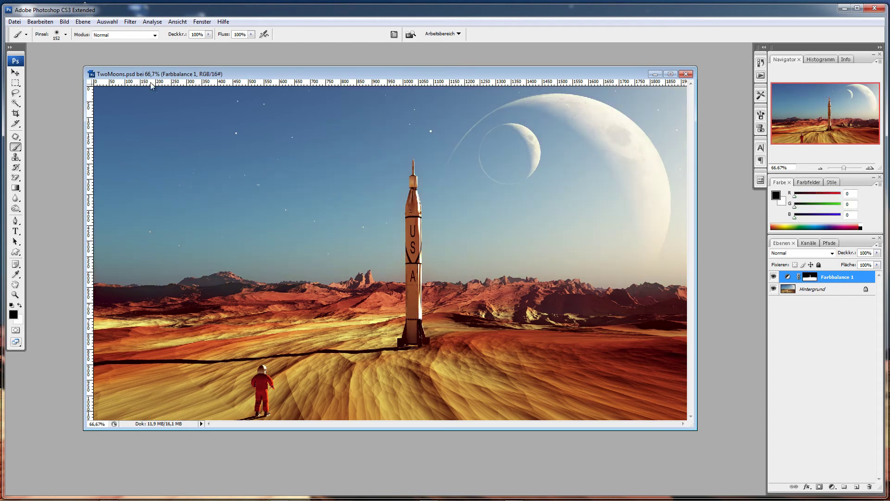
click(130, 22)
mouse_move(64, 23)
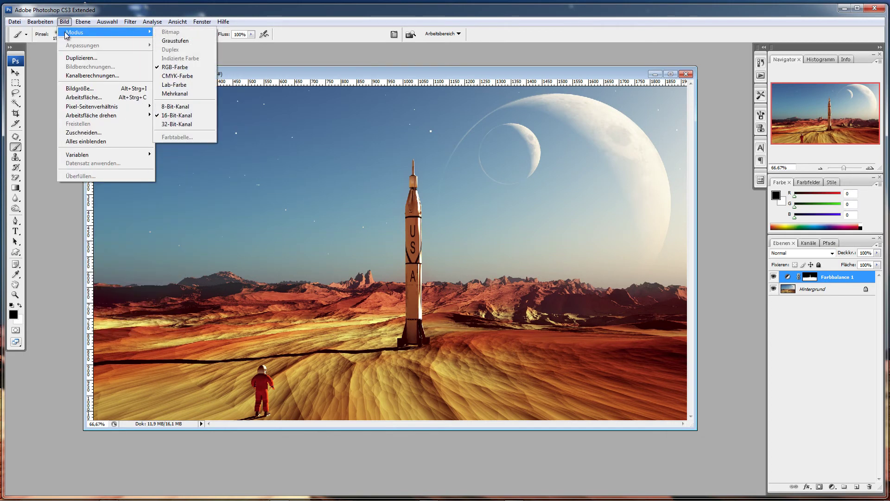
click(166, 110)
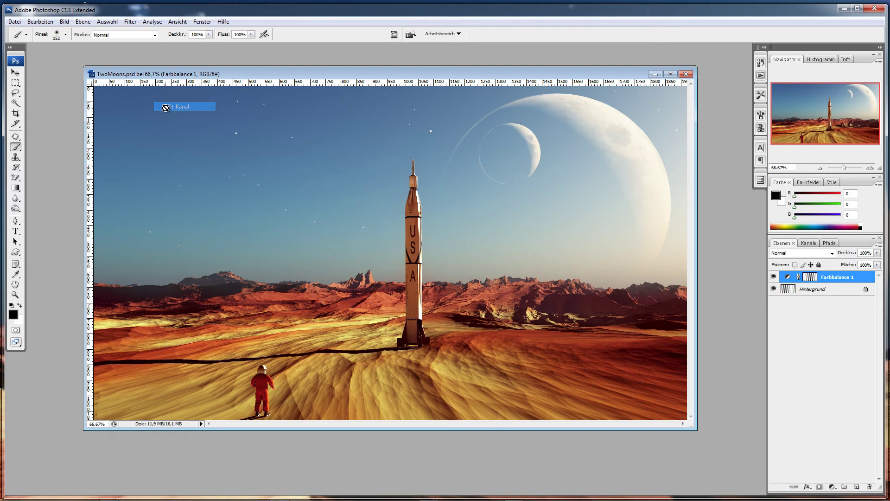
- Soften the Farbbalance 1 layer mask with a Gaussian Blur of 31.7 pixels radius
click(107, 22)
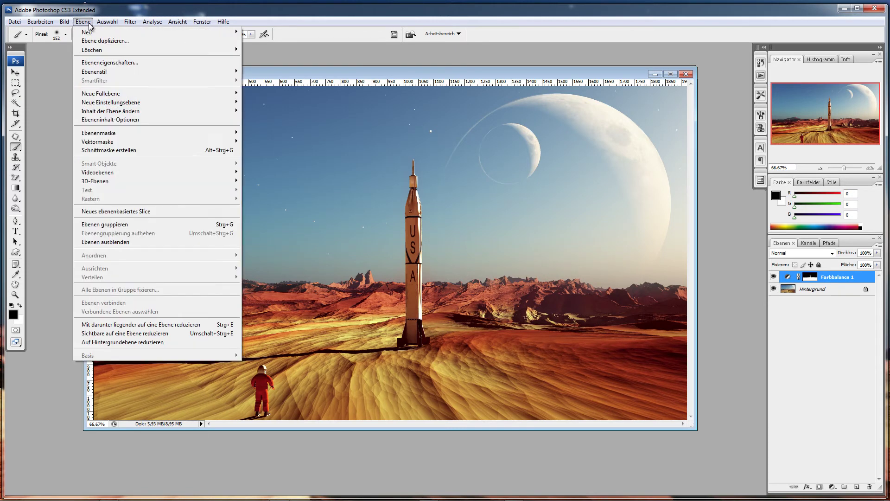
mouse_move(171, 23)
mouse_move(130, 22)
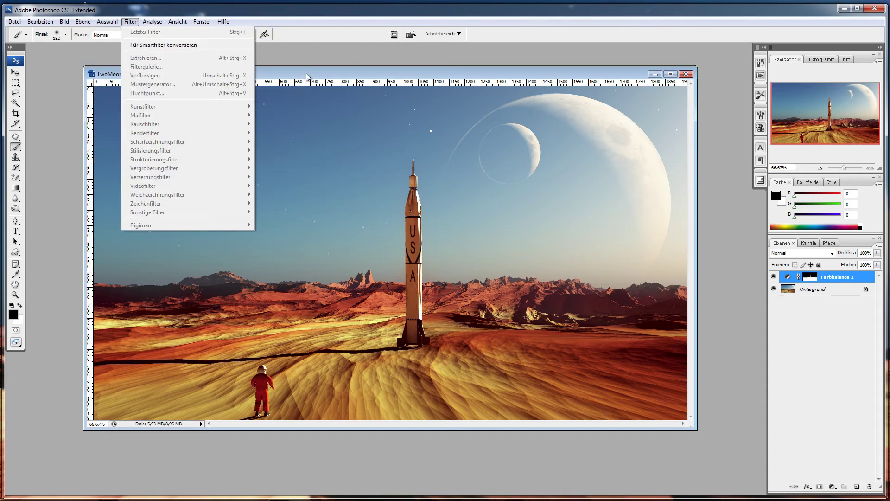
click(340, 74)
click(835, 280)
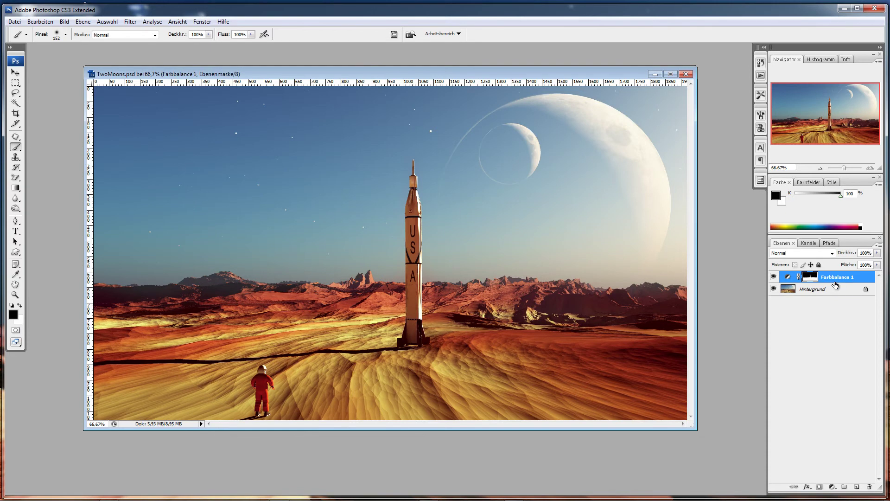
key(alt+t)
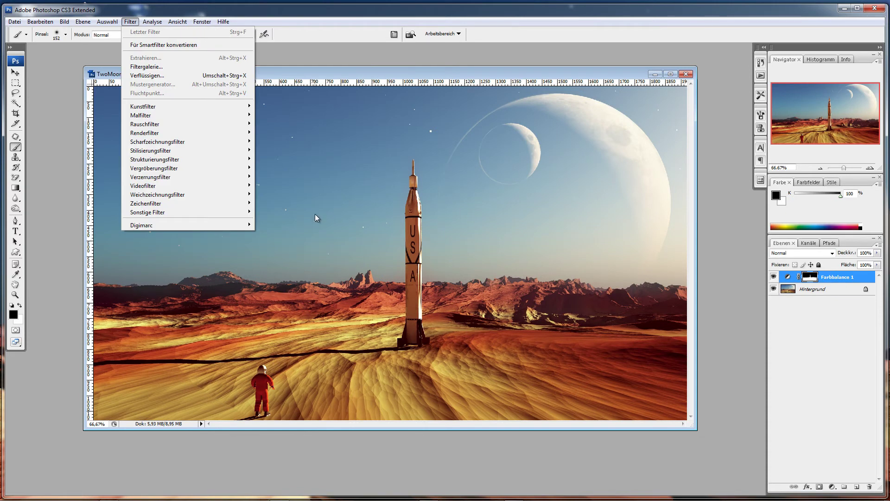
mouse_move(216, 195)
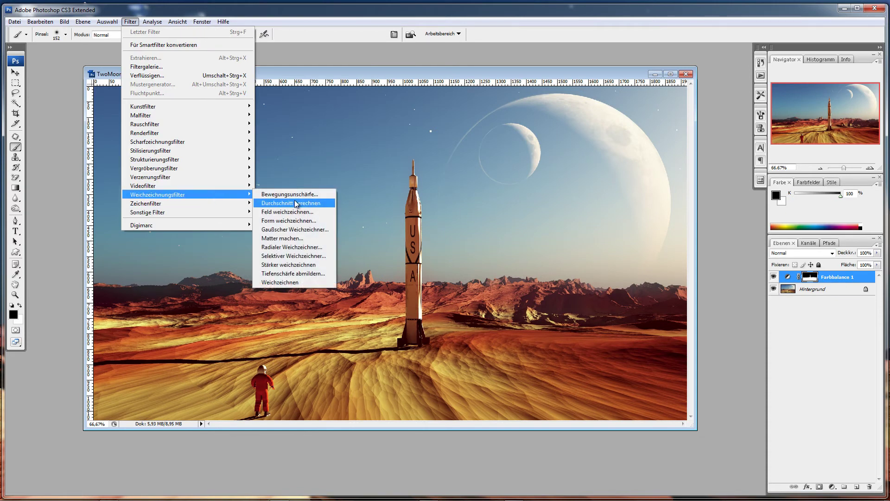
click(291, 229)
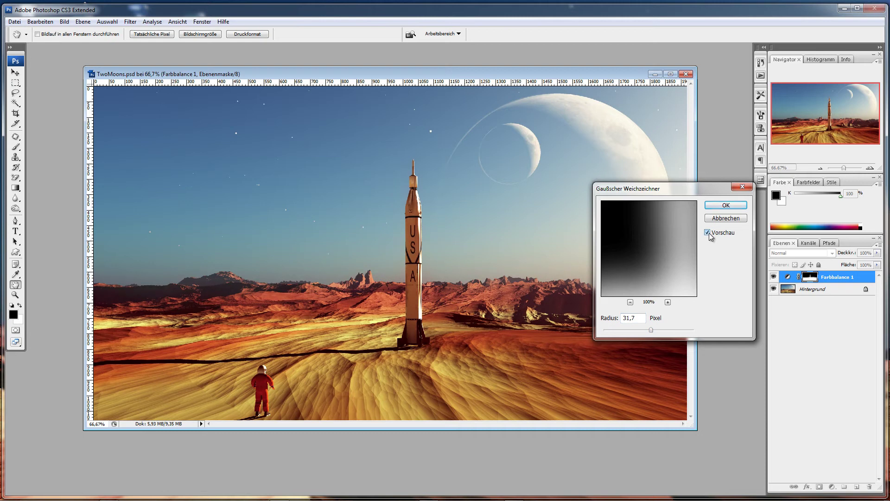
click(726, 205)
- Add a second Color Balance adjustment layer with its midtones at -17 cyan-red, +24 magenta-green and +61 yellow-blue
click(83, 22)
mouse_move(113, 103)
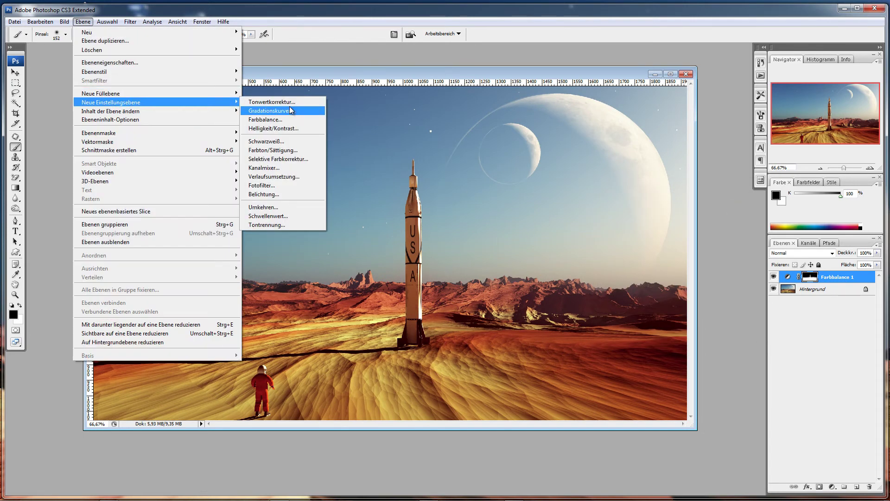
click(282, 119)
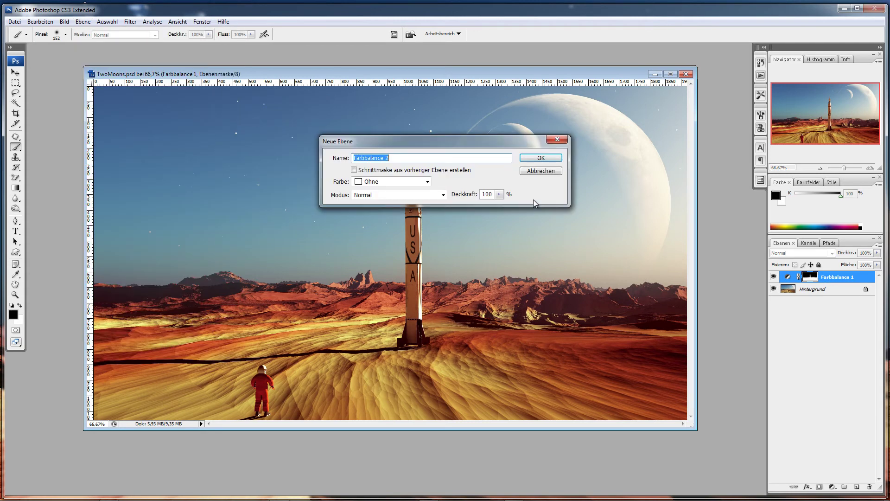
click(538, 158)
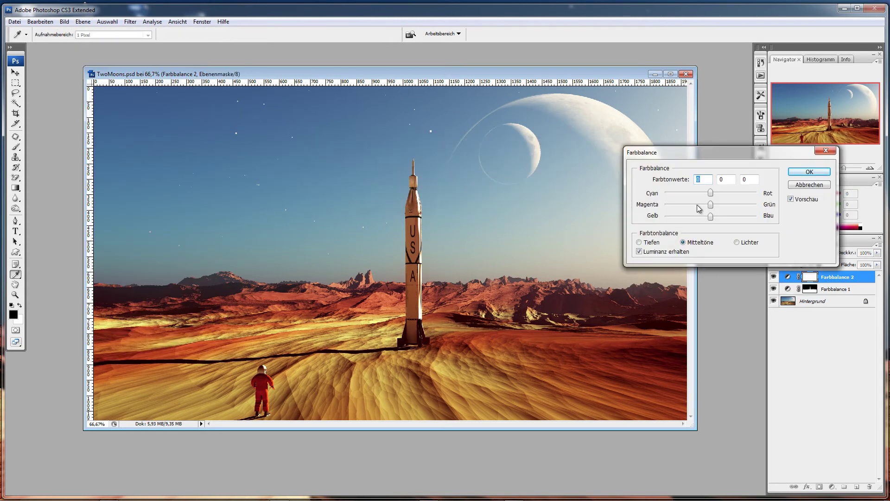
drag(711, 195, 738, 227)
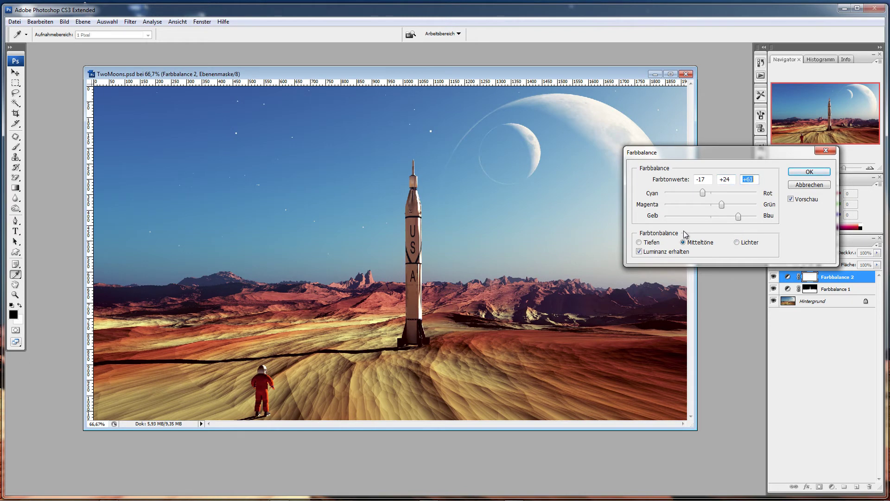
- Shift the Farbbalance 2 shadows and highlights towards blue, apply the adjustment, and compare the image with and without the layer
click(651, 243)
drag(711, 194, 734, 225)
click(737, 242)
drag(711, 192, 721, 226)
click(711, 207)
drag(714, 194, 718, 199)
click(804, 171)
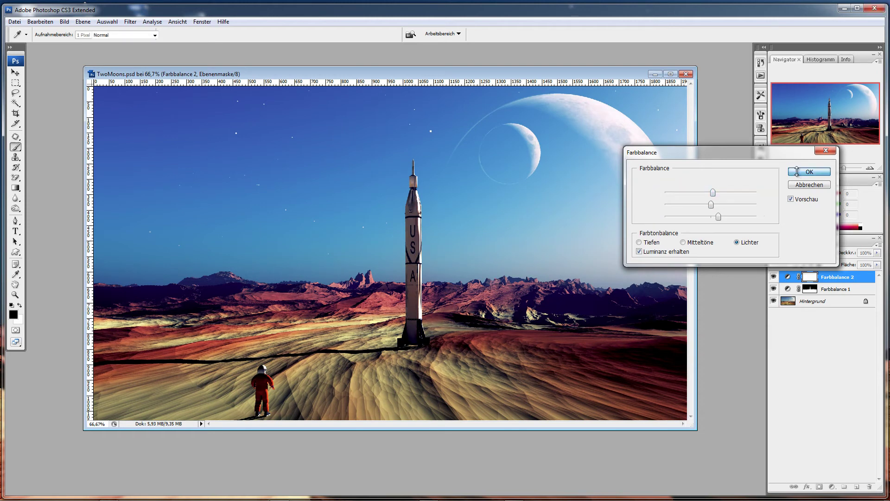
key(b)
click(774, 278)
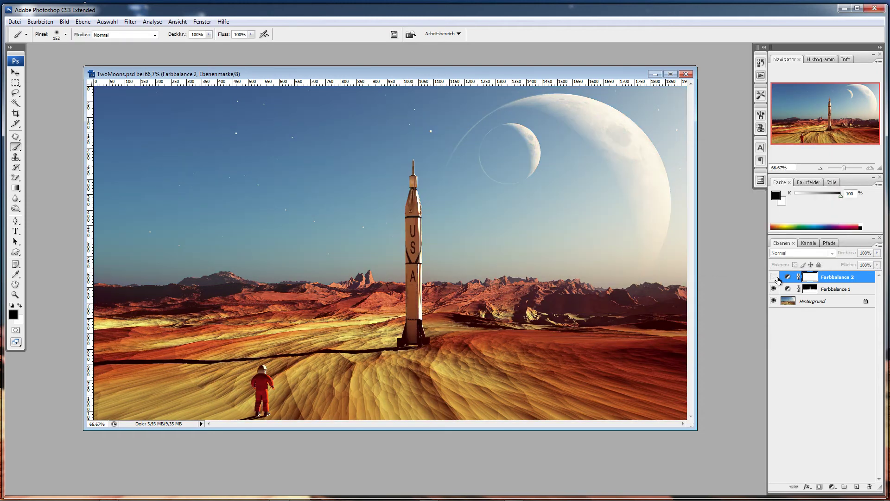
click(775, 277)
click(775, 278)
click(775, 277)
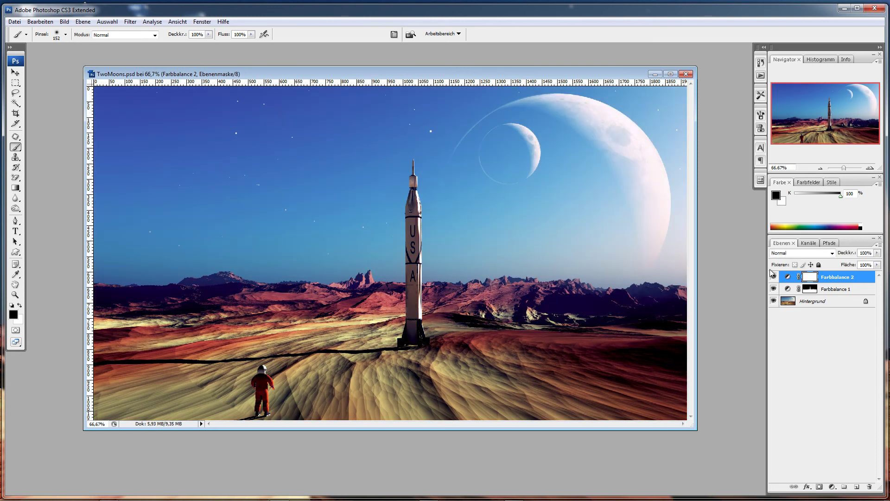
- Copy the Farbbalance 1 layer mask into the Farbbalance 2 mask, invert it, and compare the image with and without that layer
click(813, 291)
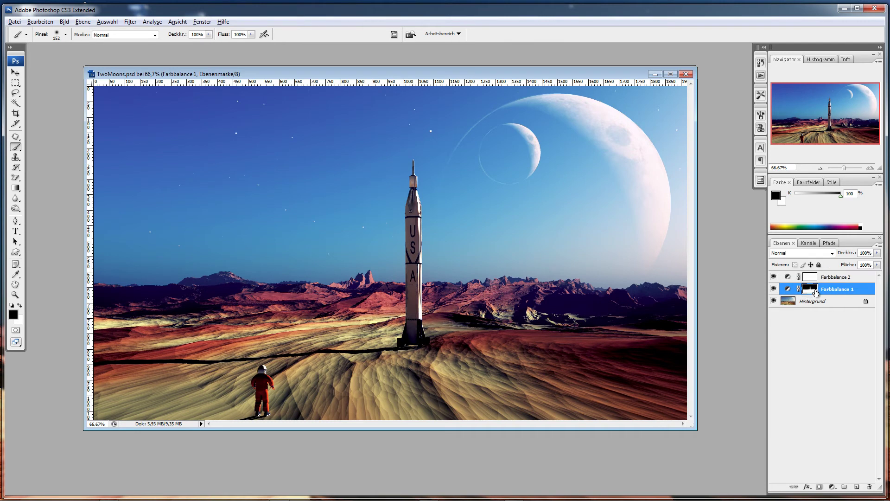
alt+click(814, 291)
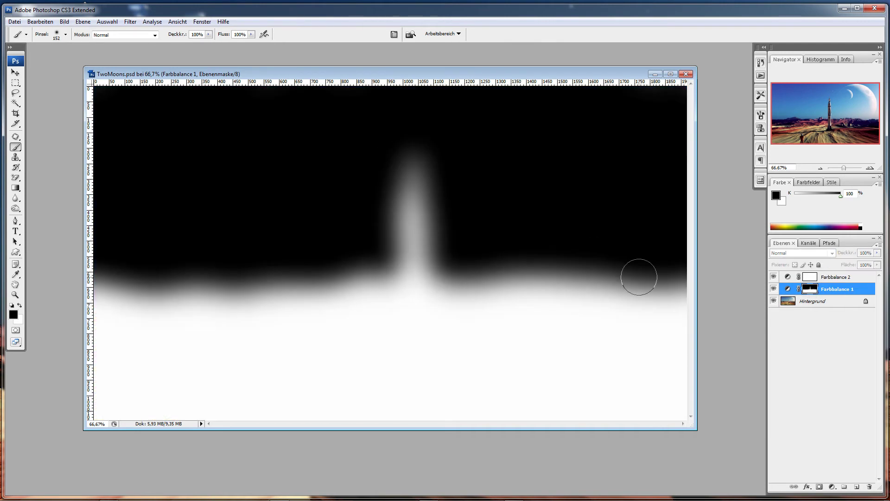
key(ctrl+a)
alt+click(815, 278)
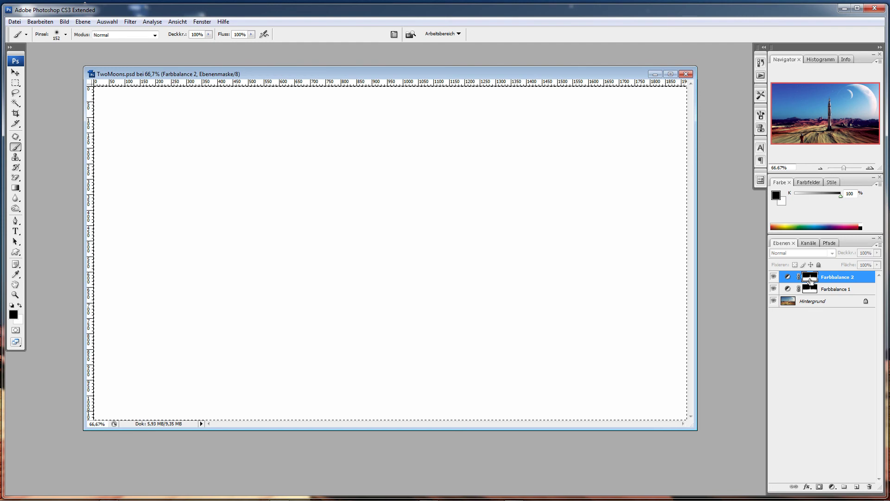
key(ctrl+v)
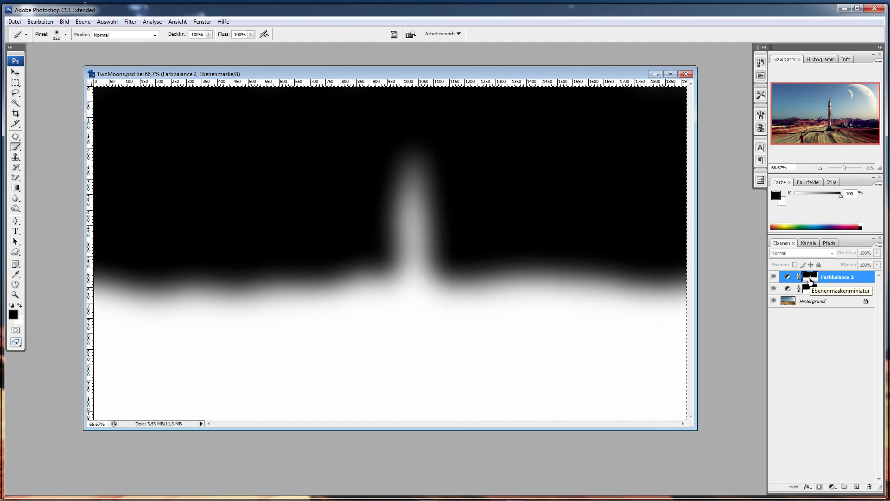
key(ctrl+i)
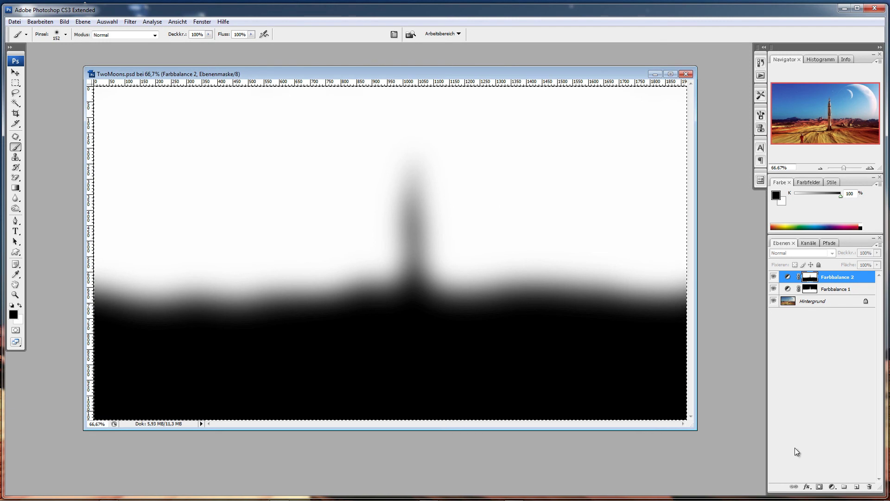
click(830, 382)
click(773, 276)
click(773, 277)
click(773, 277)
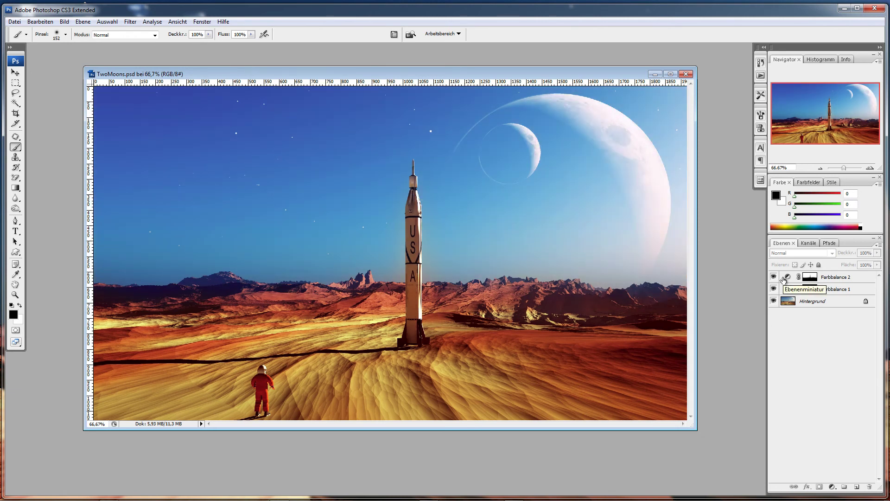
- Reduce the Farbbalance 2 layer's fill to 42% and merge all visible layers
click(853, 279)
click(876, 265)
drag(877, 275, 852, 279)
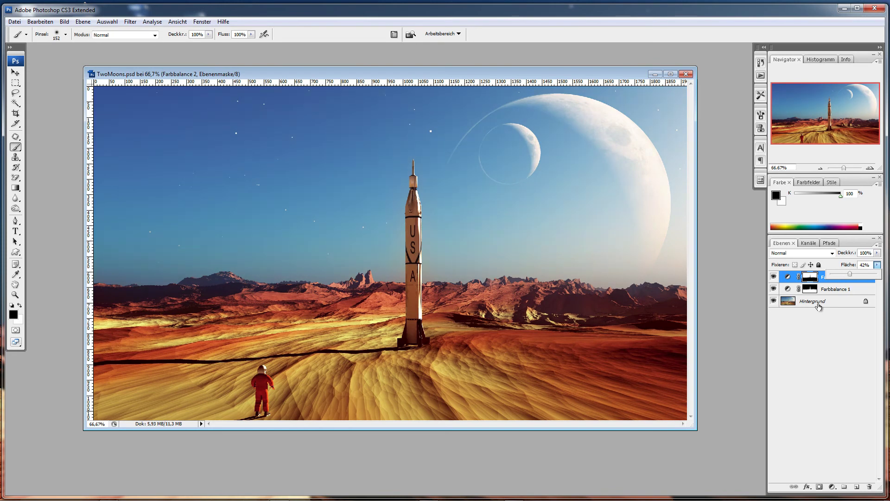
click(829, 335)
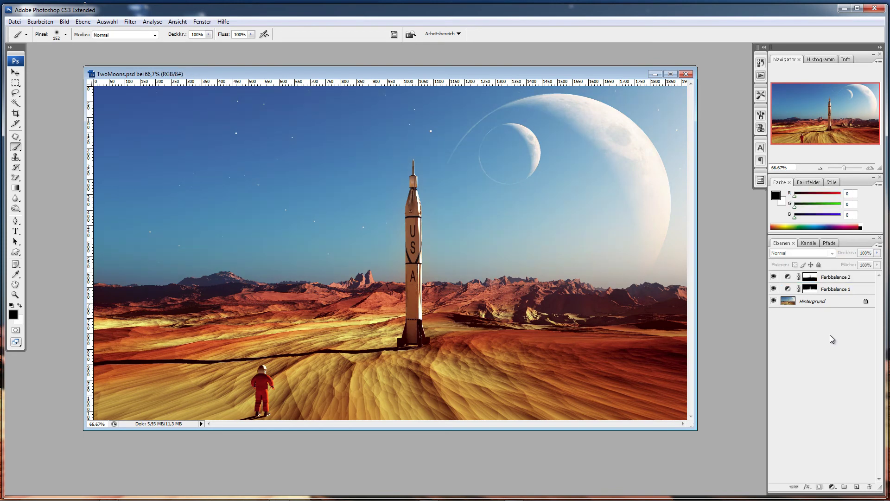
click(830, 285)
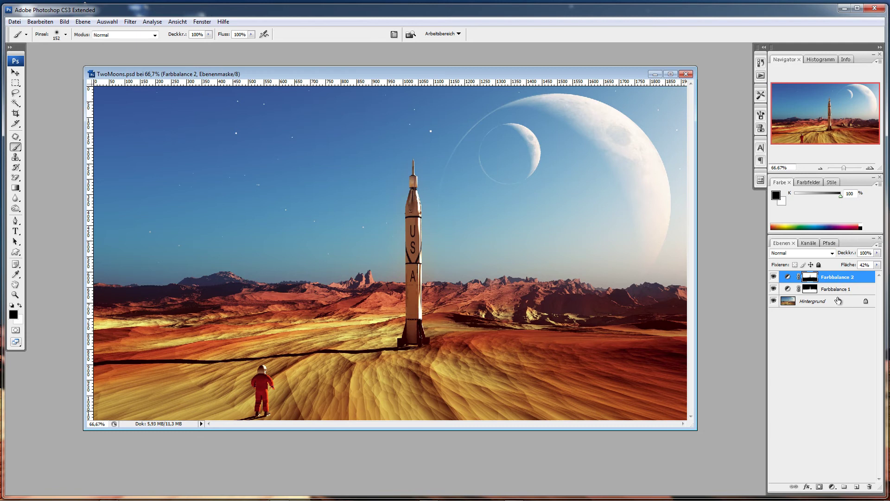
right_click(838, 282)
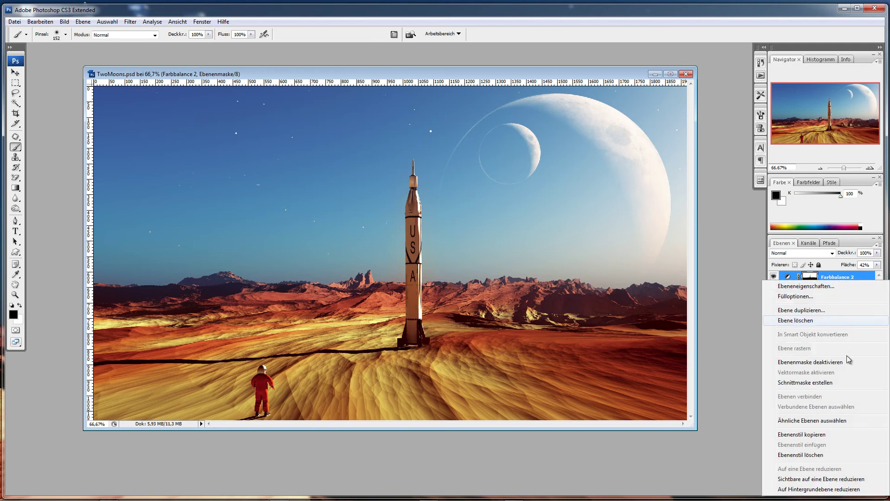
click(820, 478)
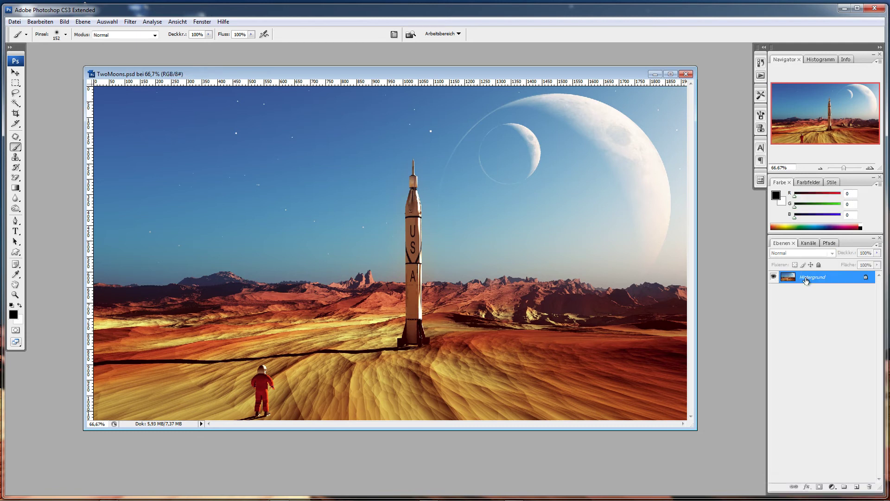
- Add a Brightness/Contrast adjustment layer with brightness +5 and contrast +15, and merge it with the background
click(85, 23)
mouse_move(127, 101)
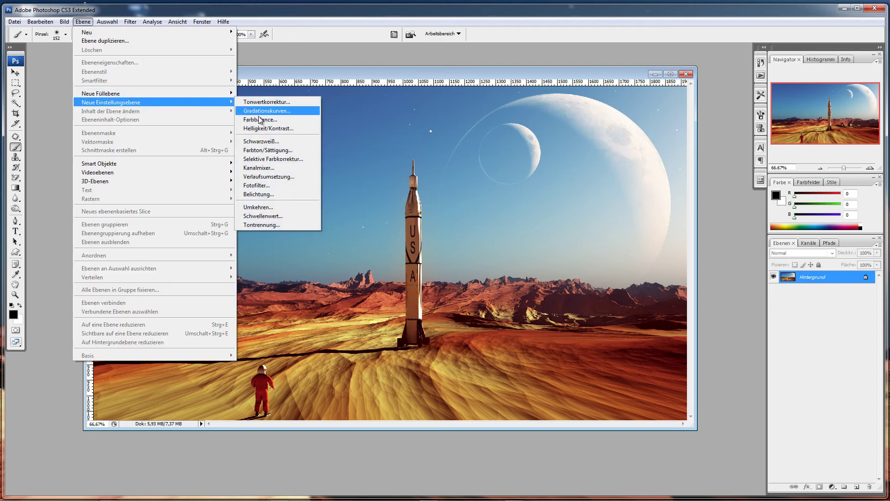
click(293, 129)
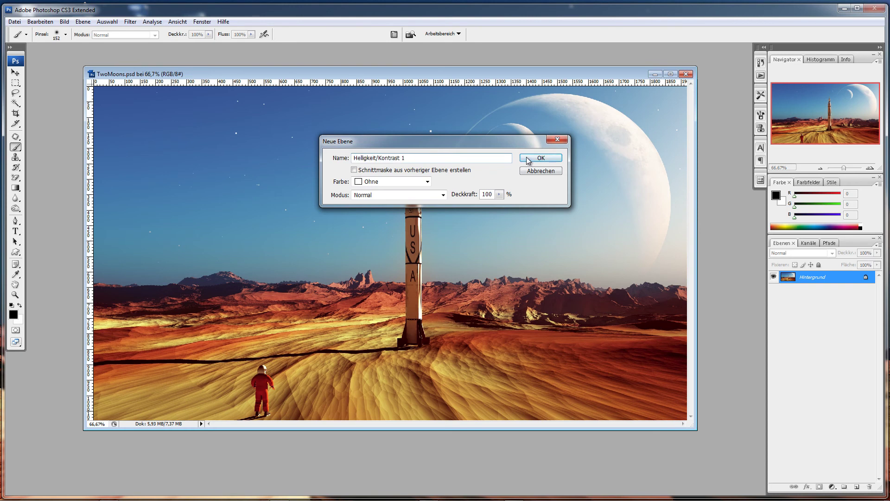
click(528, 157)
drag(679, 182, 711, 214)
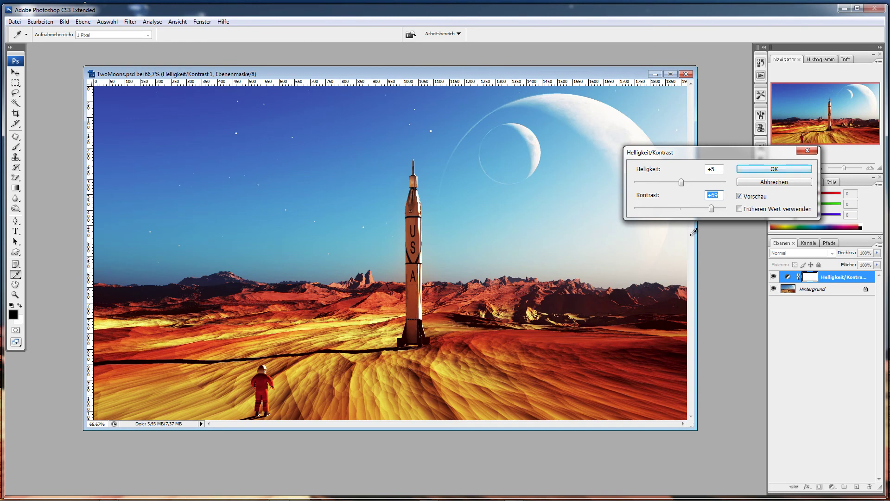
drag(732, 214, 687, 217)
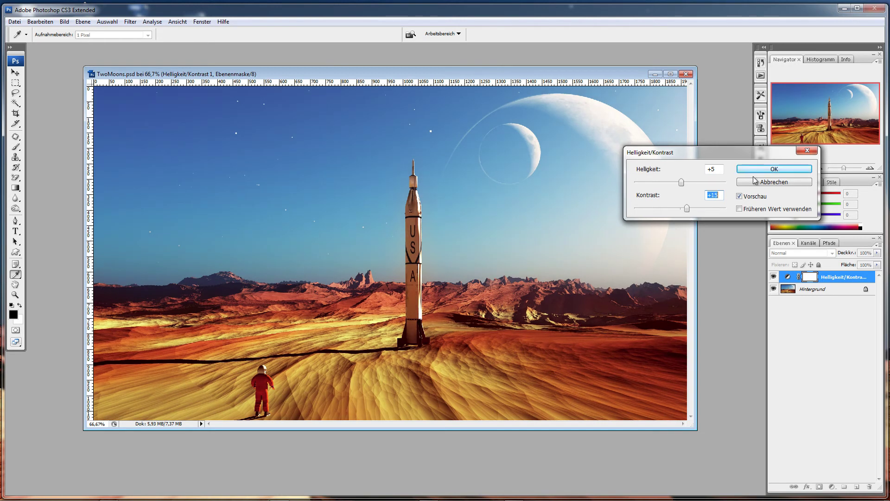
click(774, 169)
click(773, 277)
click(773, 278)
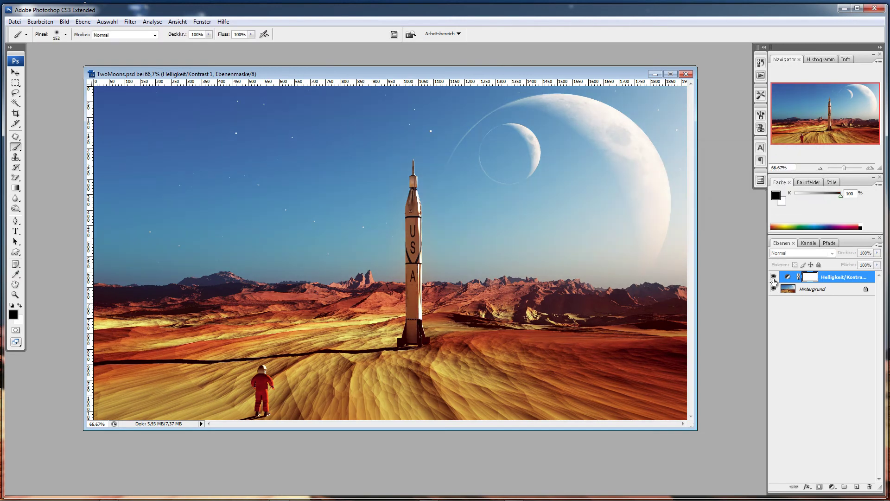
right_click(835, 289)
click(794, 479)
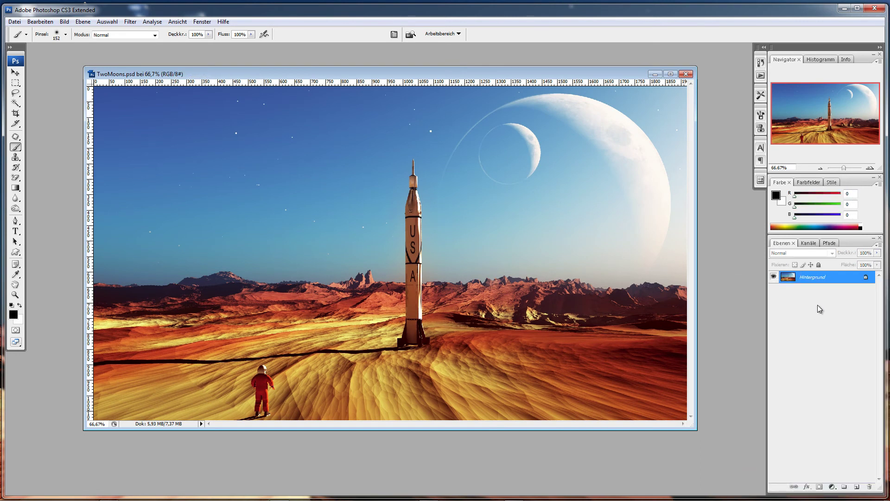
- Duplicate the background layer three times and group the two uppermost copies as Gruppe 1
drag(829, 285, 858, 487)
drag(818, 283, 858, 486)
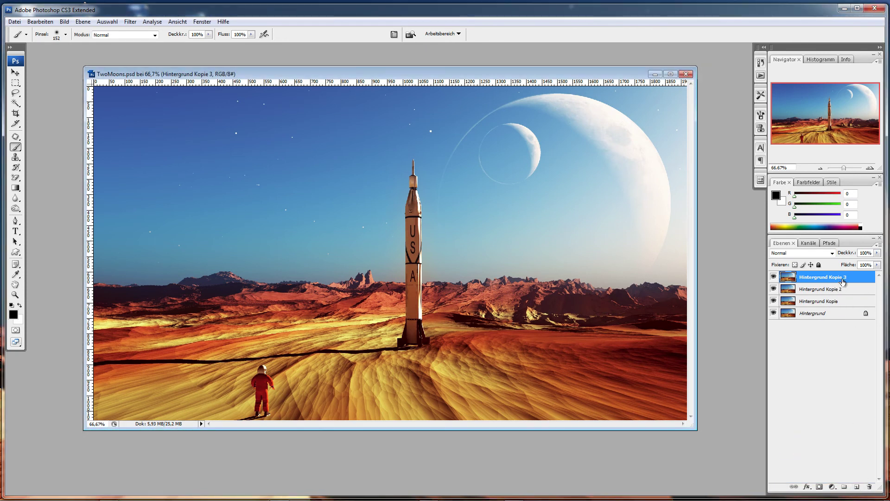
shift+click(812, 290)
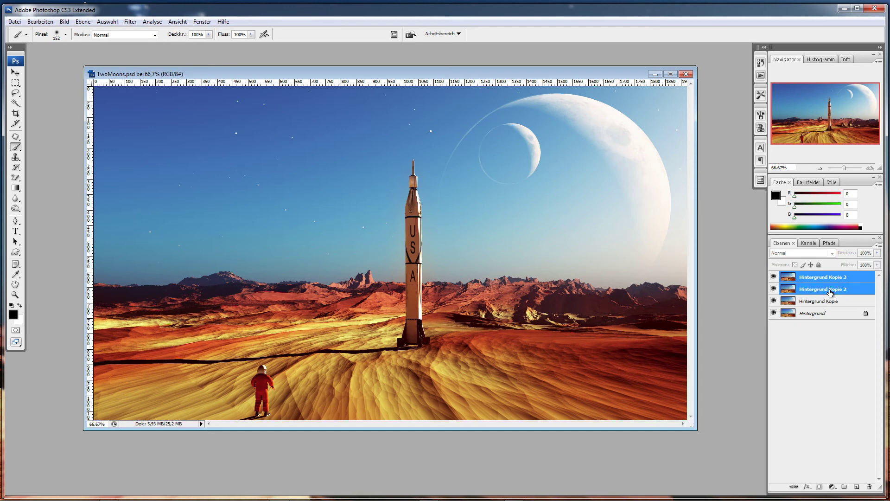
click(877, 247)
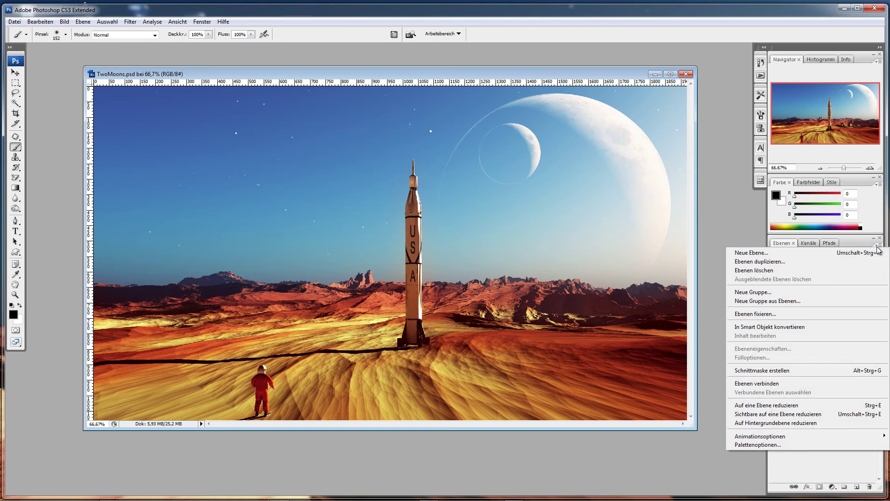
click(809, 301)
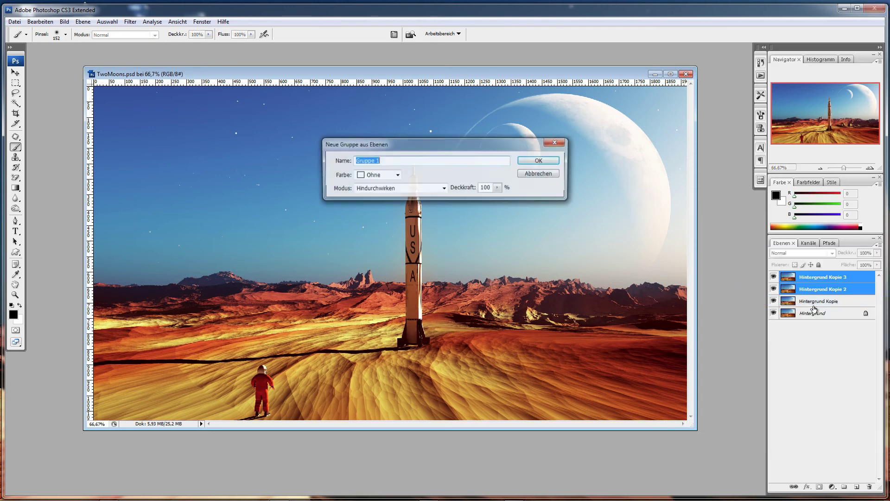
click(543, 162)
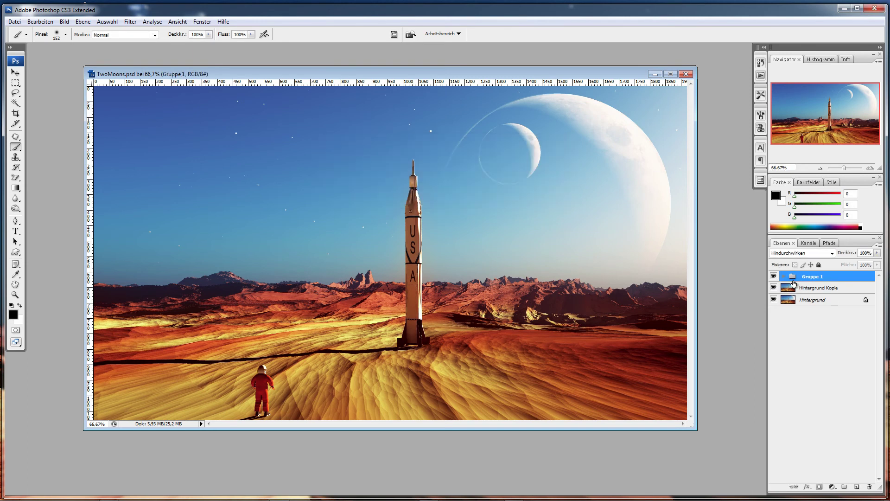
- Set the blend mode of Gruppe 1 to Ineinanderkopieren and that of the Hintergrund Kopie 3 layer to Strahlendes Licht
click(832, 253)
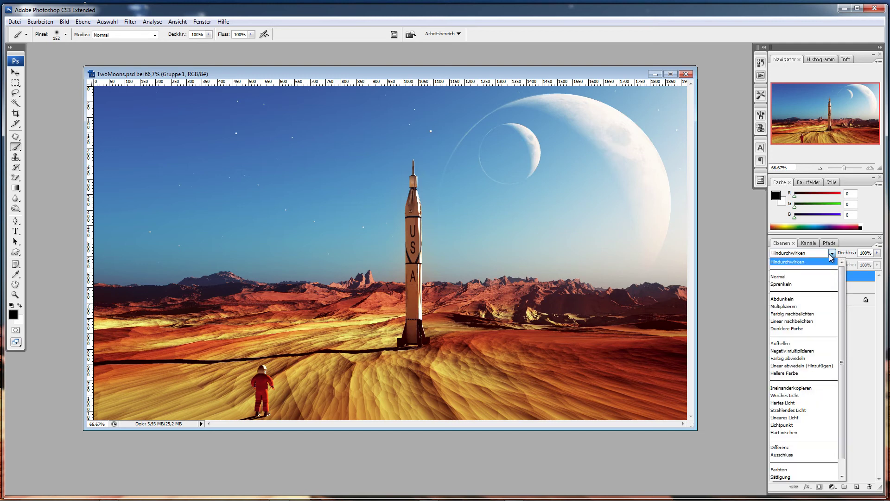
click(800, 388)
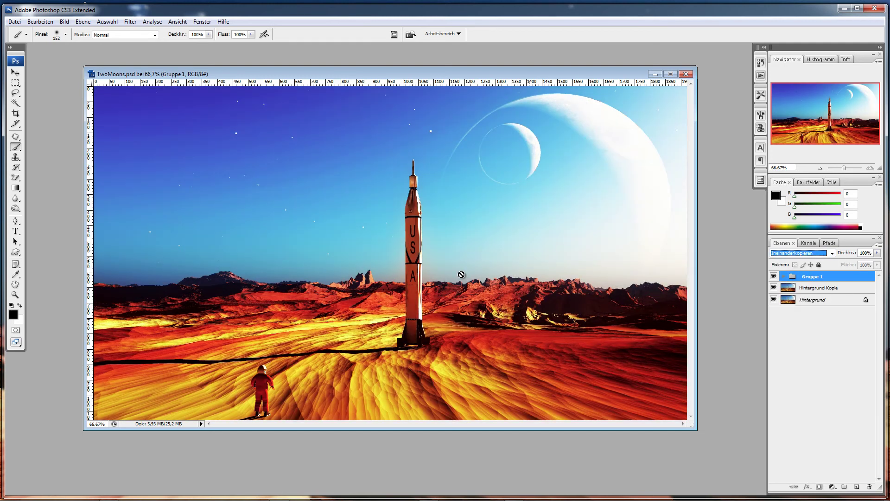
click(784, 277)
click(807, 288)
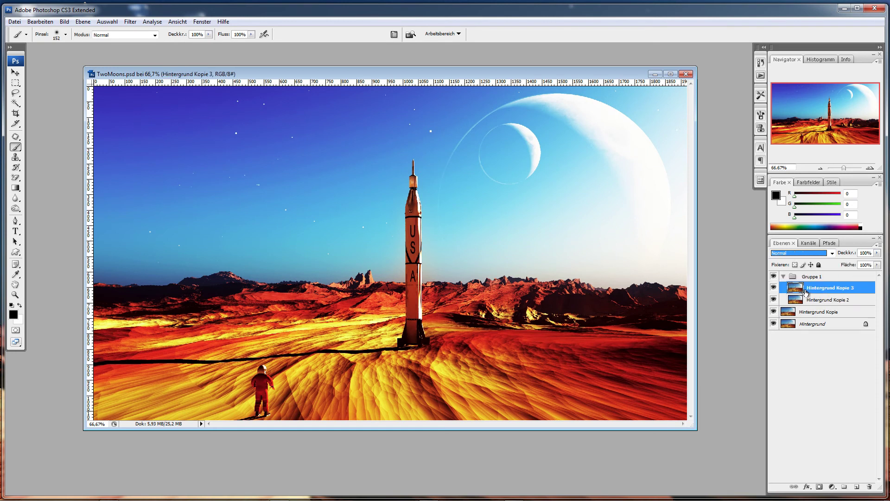
click(832, 253)
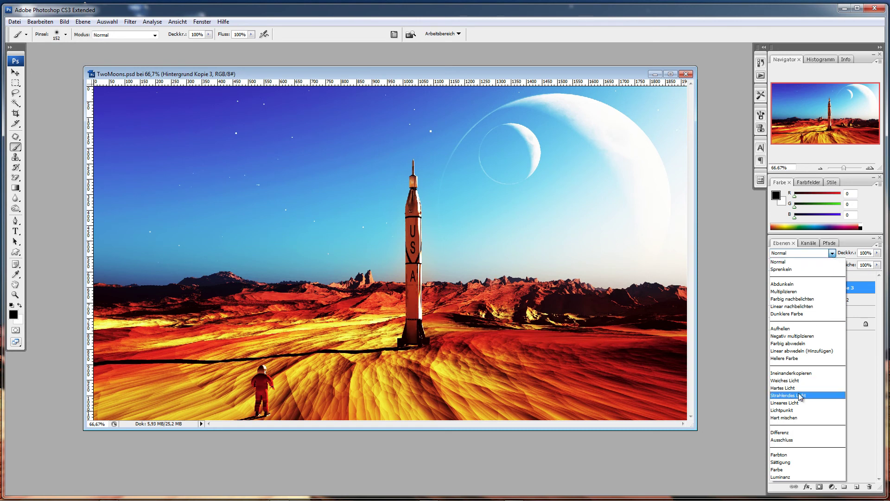
click(800, 396)
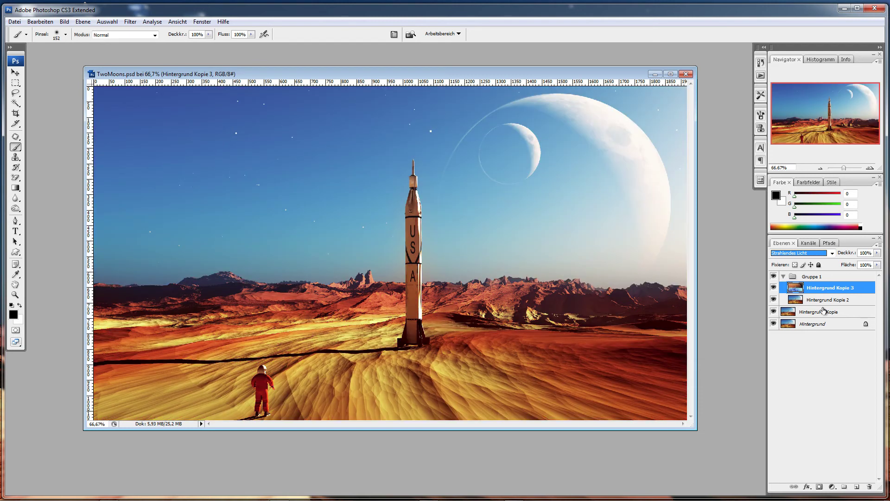
- Compare the rocket and terrain detail with and without Gruppe 1 at 100% zoom
click(15, 295)
click(392, 255)
click(773, 278)
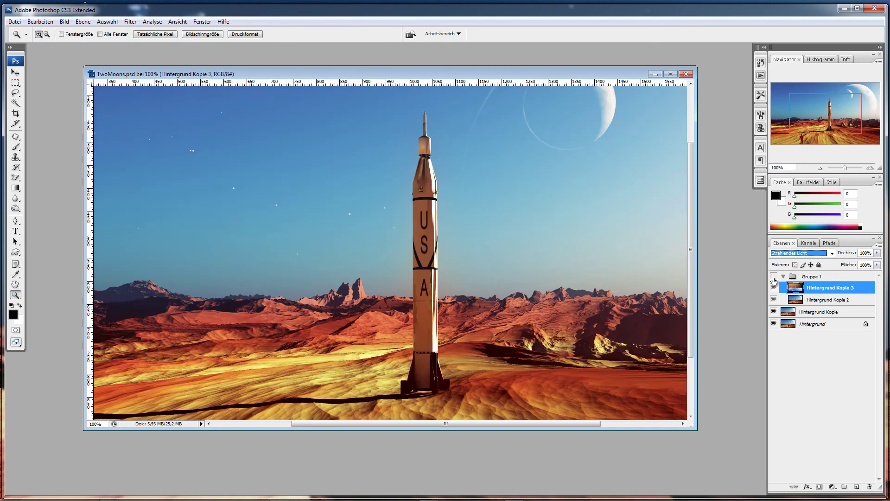
click(773, 277)
drag(693, 308, 695, 347)
click(774, 277)
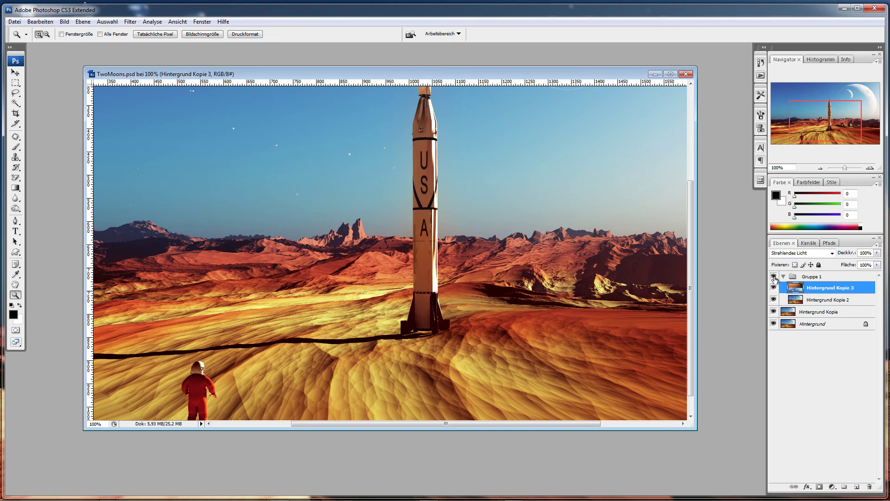
click(774, 278)
- Apply the Matter machen filter to Hintergrund Kopie 3 with radius 5 pixels and threshold 7, and check Gruppe 1's effect on the image
click(131, 23)
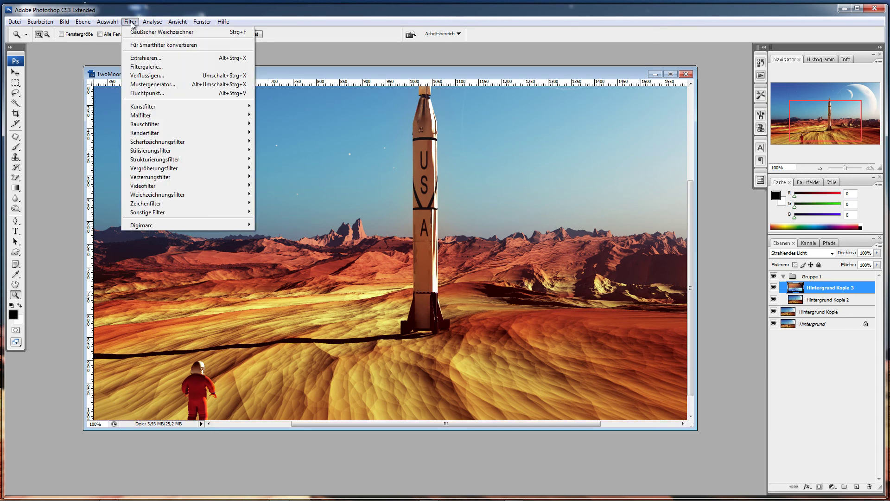
mouse_move(170, 195)
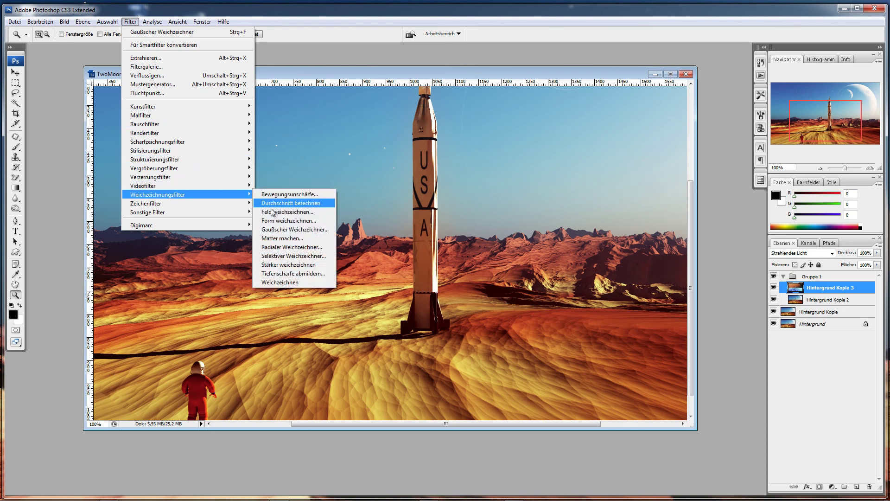
click(282, 238)
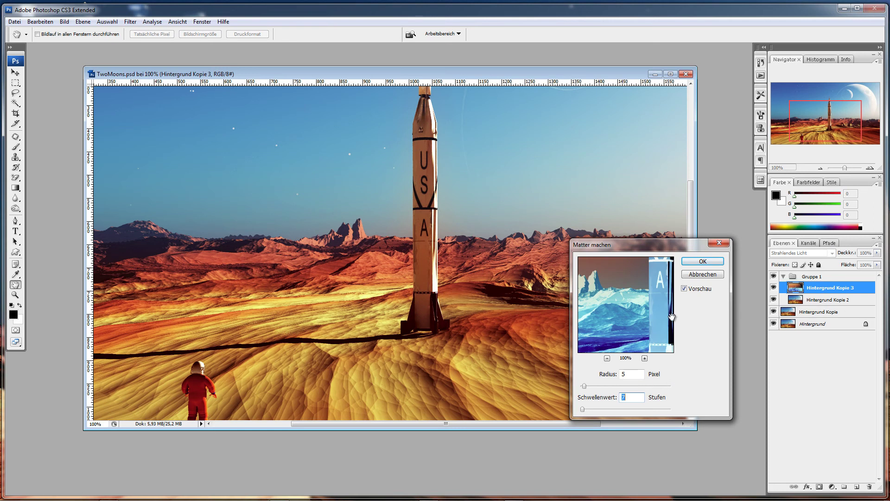
click(684, 288)
click(703, 261)
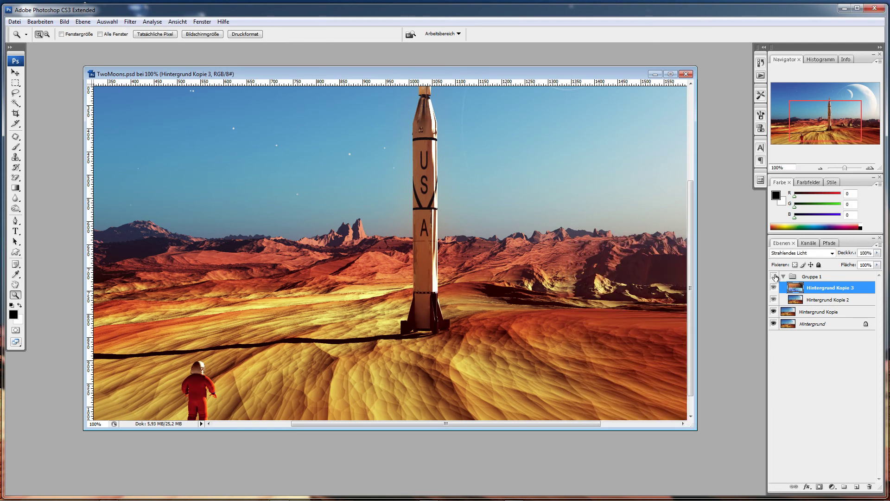
click(773, 276)
click(775, 276)
click(774, 277)
- Collapse Gruppe 1 and apply the Hochpass filter with a 1,0 pixel radius to the Hintergrund Kopie layer
click(783, 277)
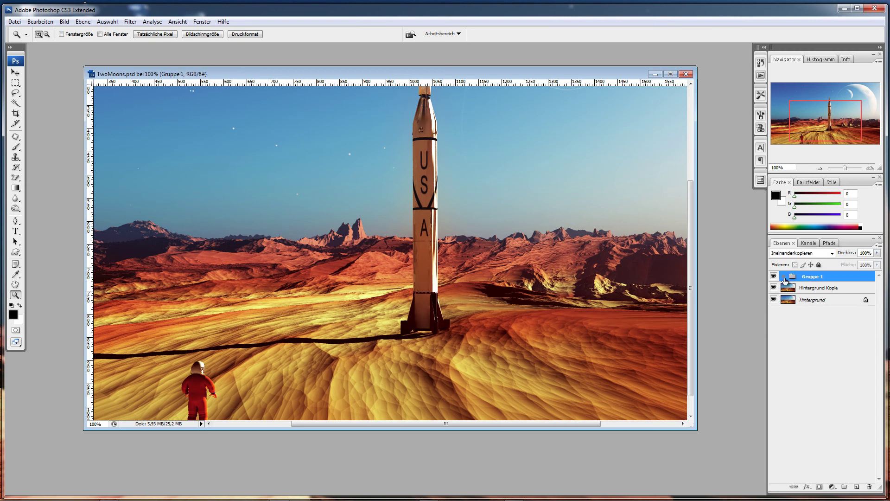
click(814, 290)
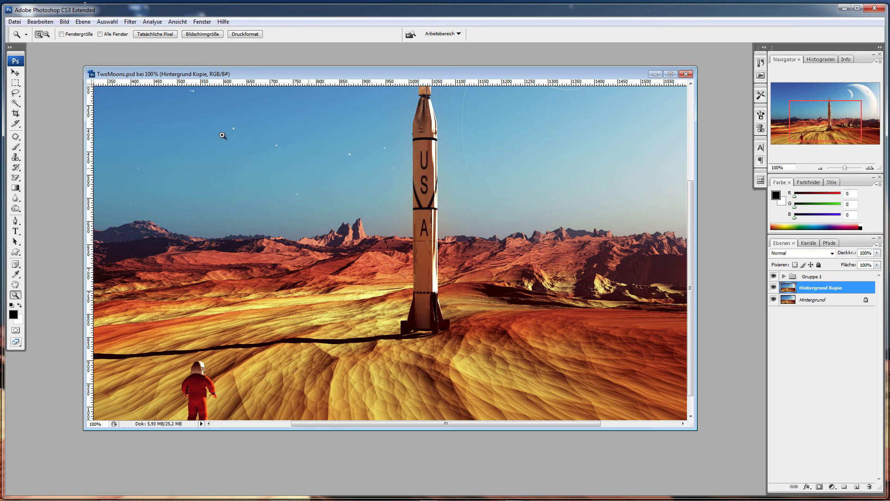
click(131, 22)
mouse_move(226, 210)
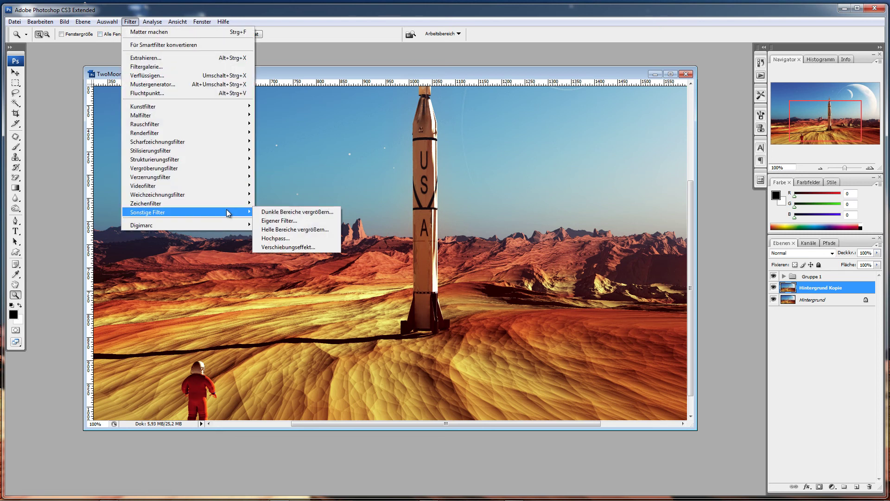
click(293, 237)
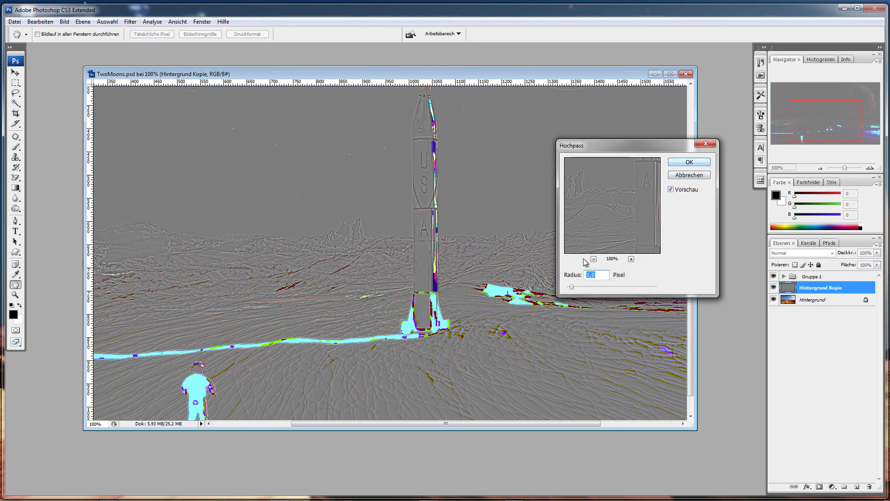
click(689, 162)
- Set the Hintergrund Kopie layer's blend mode to Ineinanderkopieren and its fill to 68%
click(788, 253)
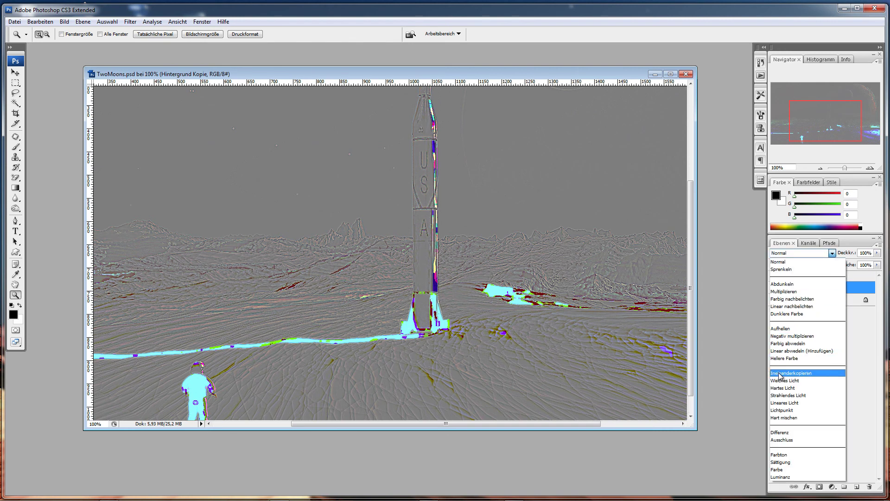
click(780, 373)
click(773, 288)
click(773, 288)
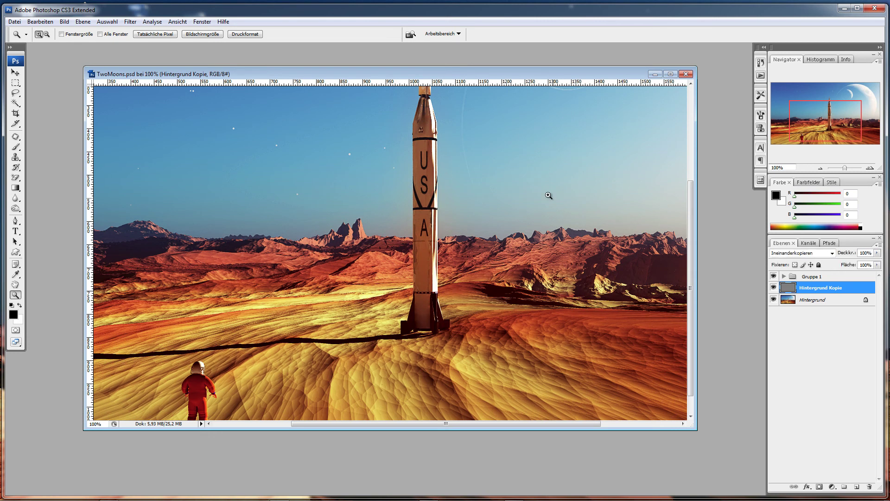
drag(690, 229, 700, 168)
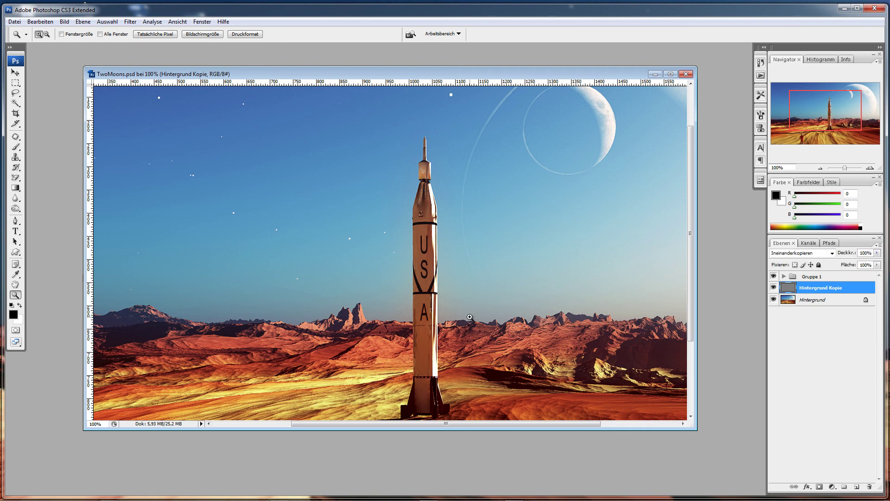
click(876, 264)
drag(877, 275, 864, 277)
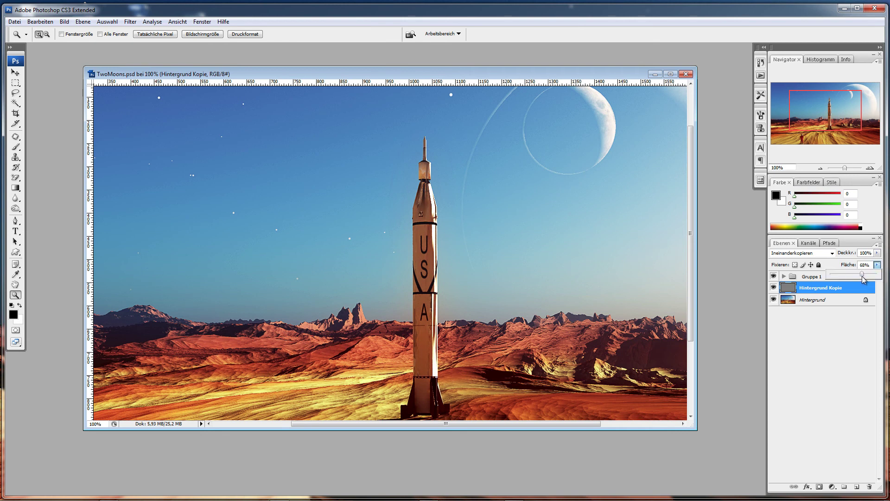
click(815, 327)
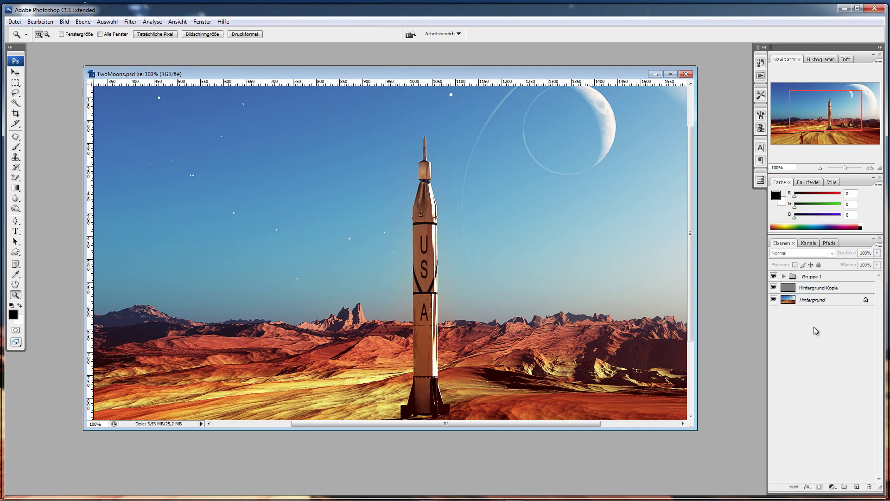
- Sharpen a copy of the Hintergrund layer placed above all layers, using Unscharf maskieren with radius 0,9 pixels and threshold 3
drag(822, 300, 857, 486)
drag(834, 300, 836, 274)
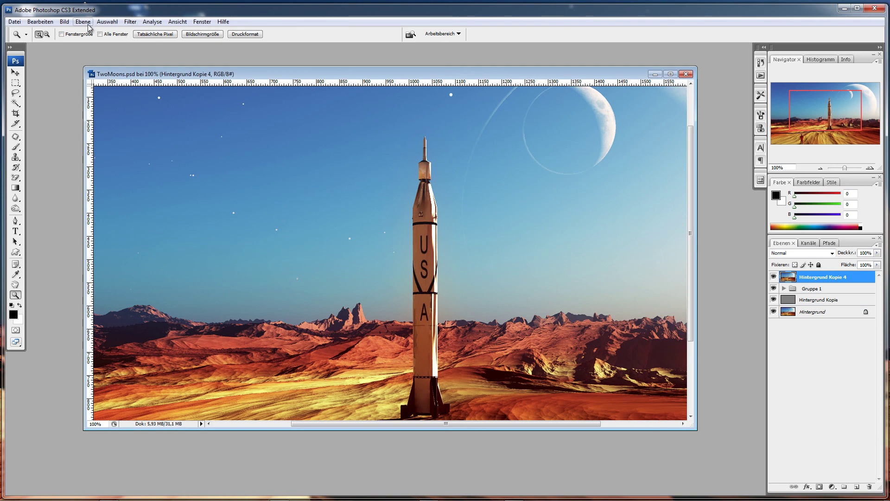
click(130, 22)
mouse_move(202, 196)
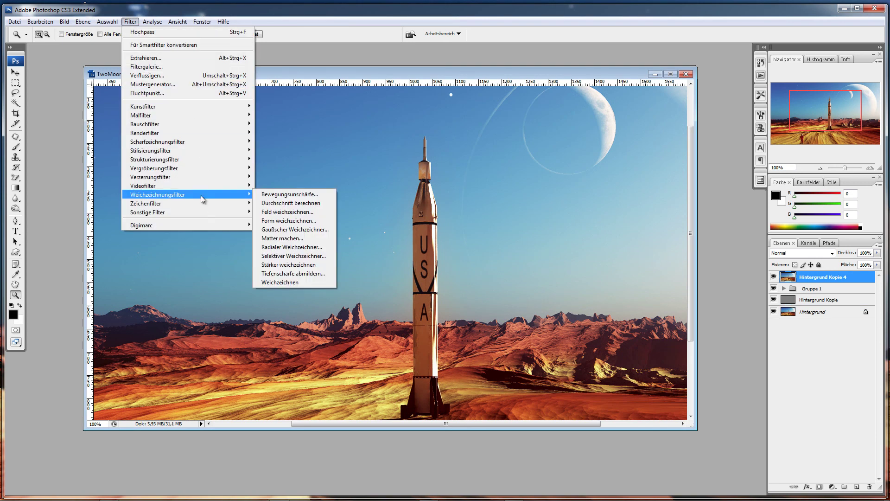
mouse_move(201, 142)
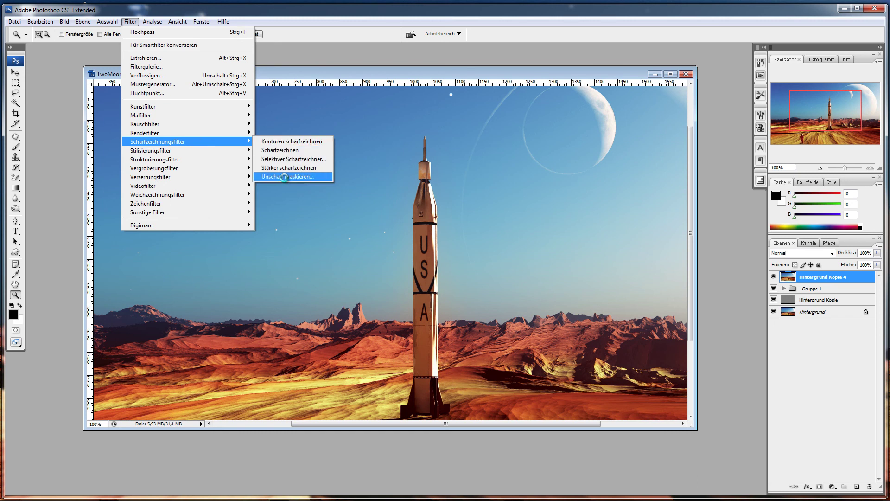
click(285, 177)
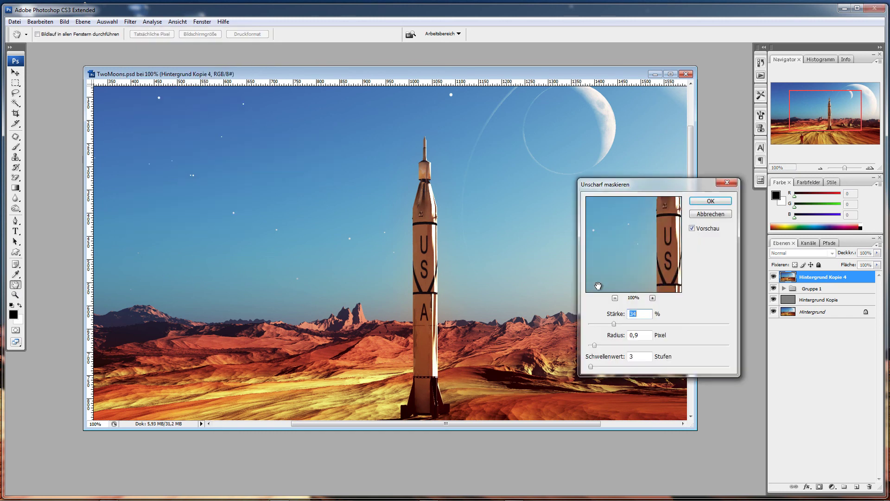
click(692, 228)
click(692, 228)
click(703, 202)
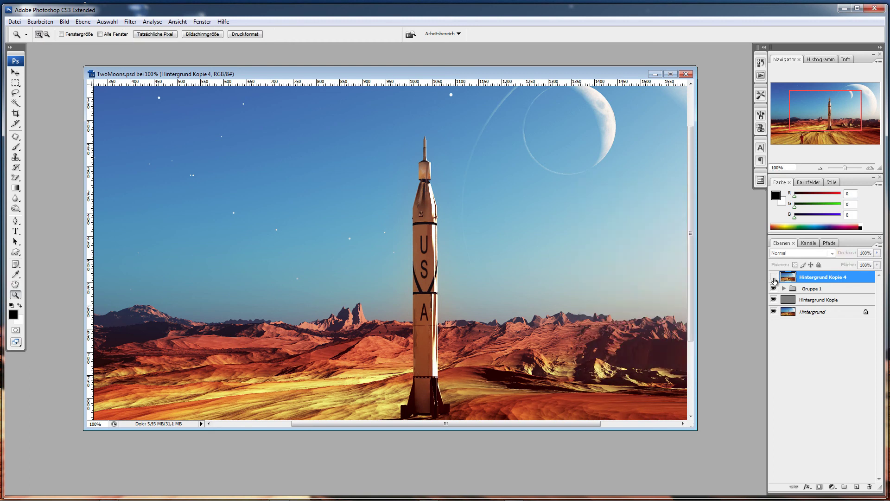
click(773, 277)
click(773, 278)
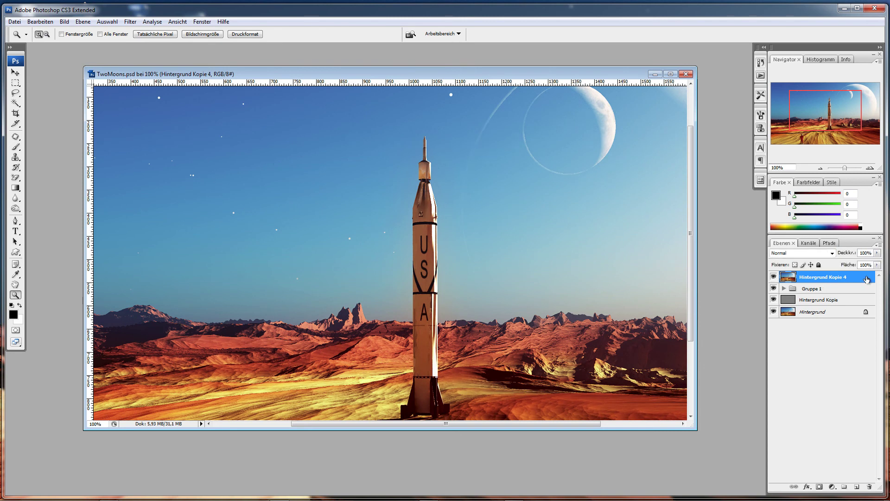
- Reduce the Hintergrund Kopie 4 layer's fill to 46% and flatten the image to the background layer
click(877, 265)
drag(877, 275, 860, 275)
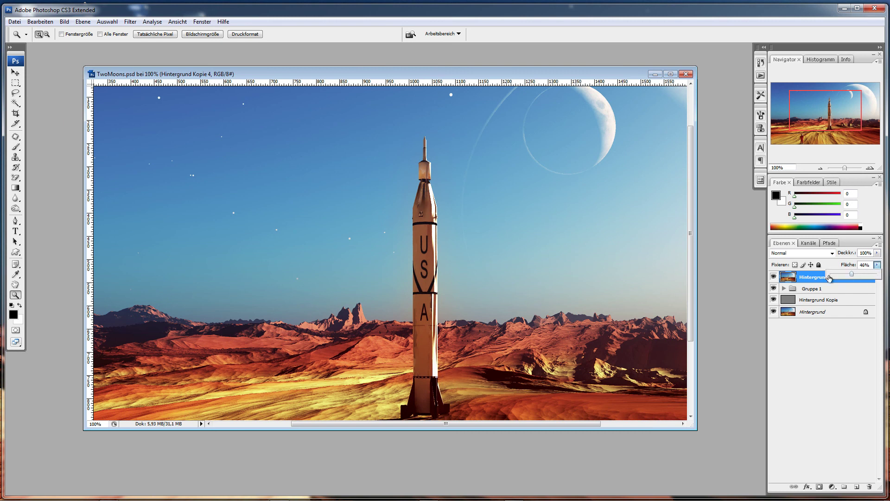
click(774, 278)
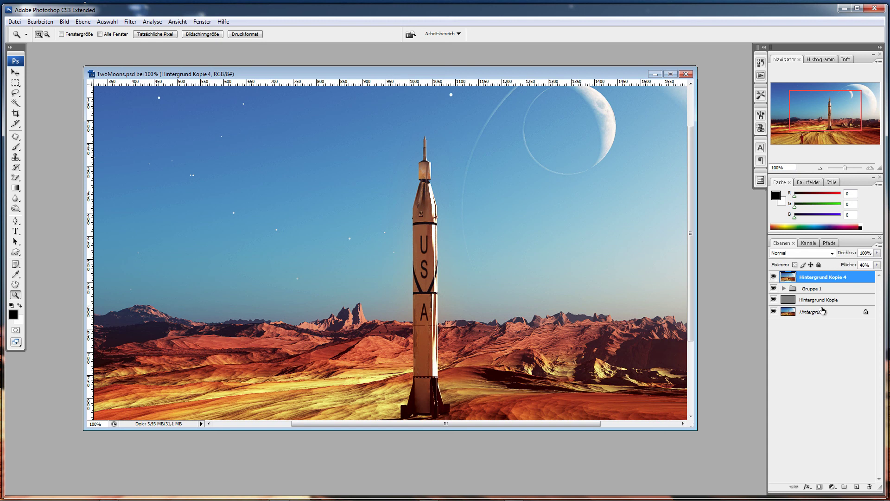
right_click(822, 280)
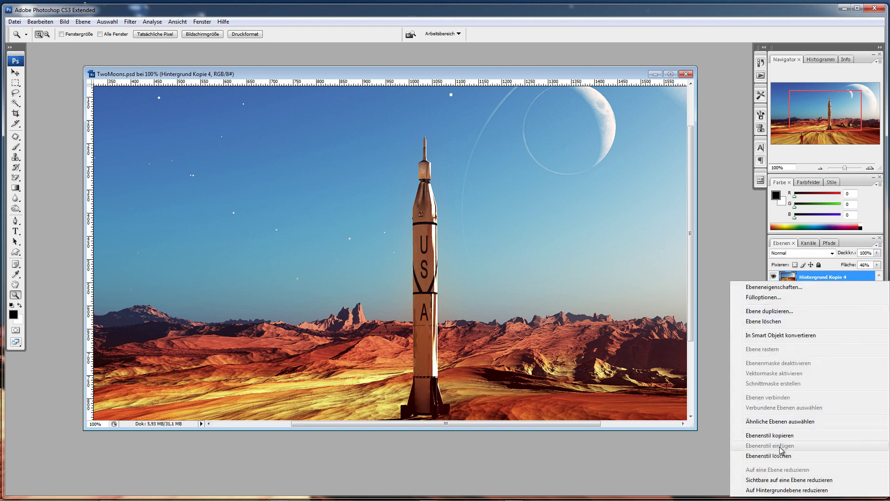
click(787, 490)
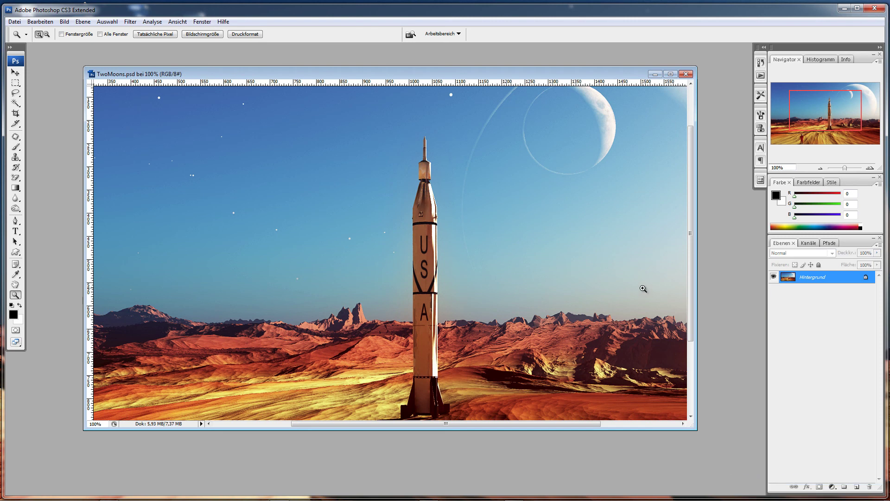
- Zoom out to 50% to view the entire flattened image
key(alt)
alt+click(504, 235)
alt+click(504, 235)
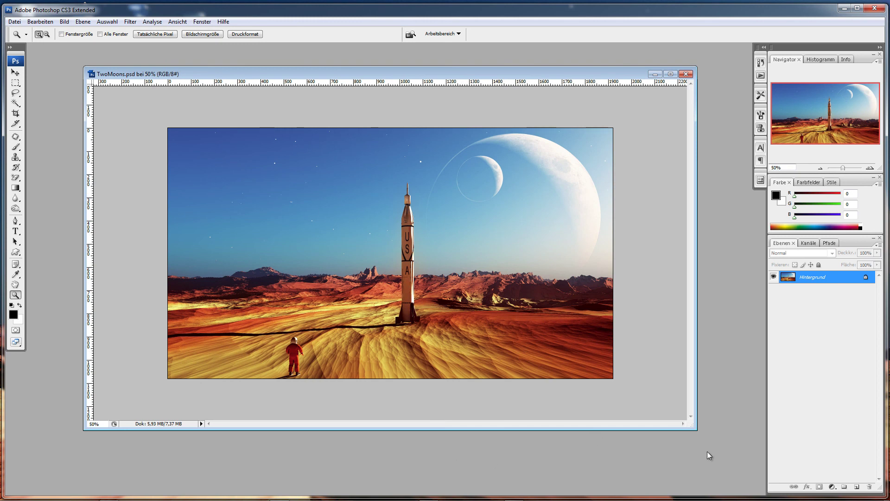
drag(695, 428, 707, 446)
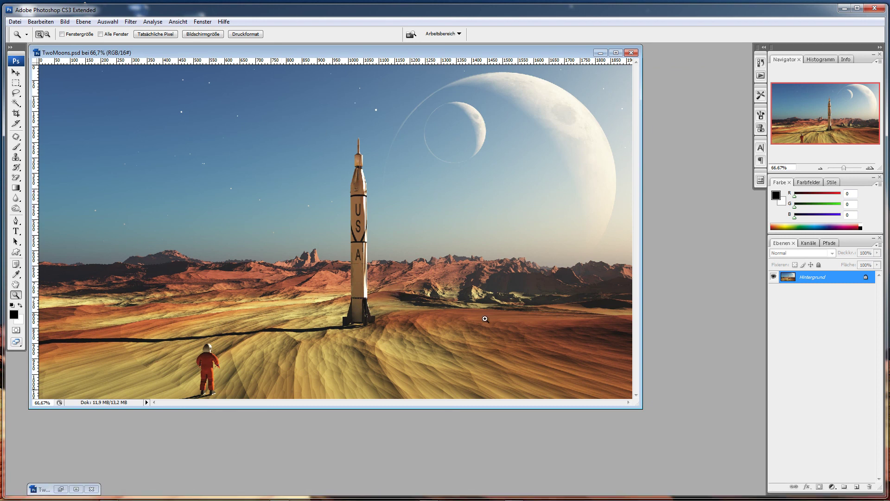
- Restore the minimised TwoMoonsELSpace.jpg window and arrange it against TwoMoons.psd to compare both versions
click(61, 489)
drag(297, 100, 559, 59)
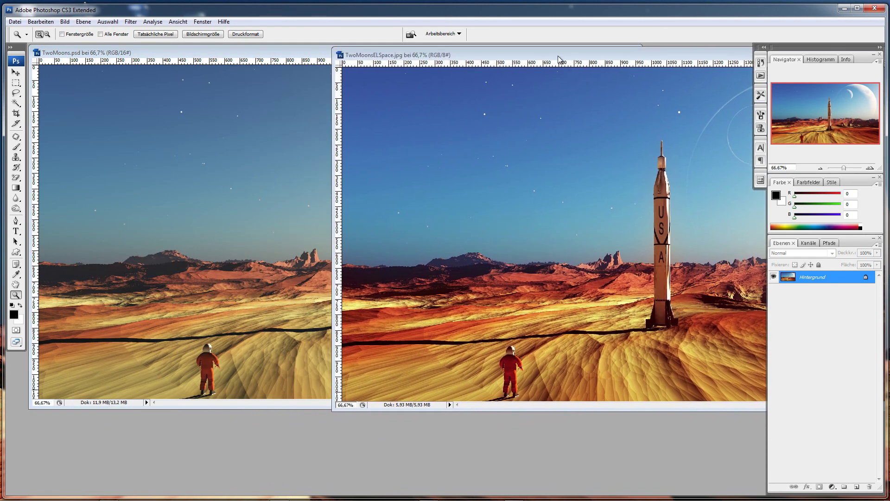
drag(560, 59, 529, 67)
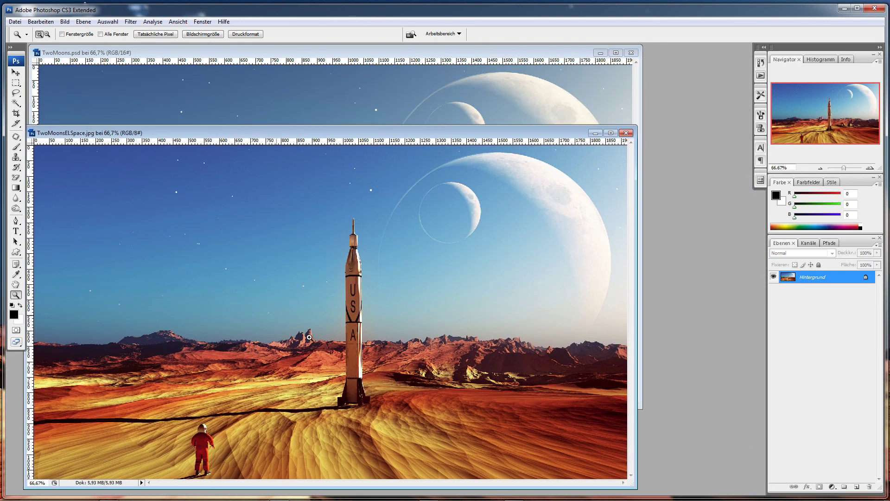
- Try brightening TwoMoonsELSpace.jpg with a copy of its background layer set to Negativ multiplizieren at 48% fill
drag(816, 278, 855, 484)
click(832, 253)
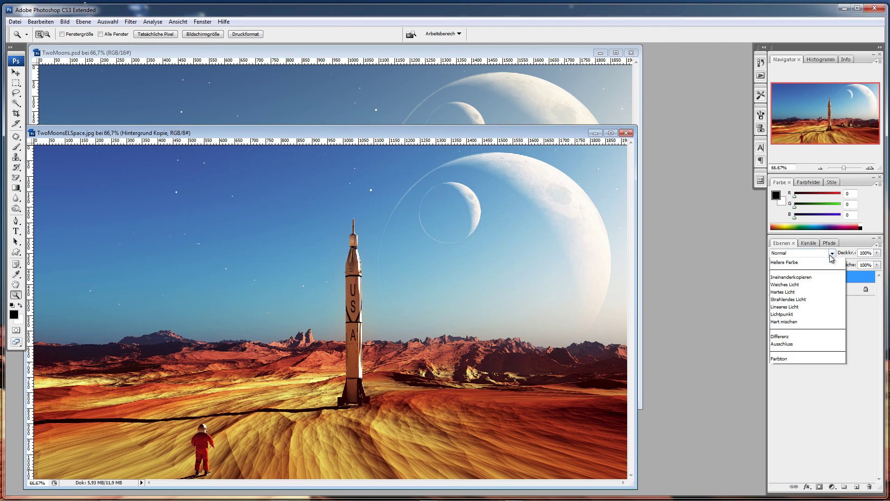
click(806, 336)
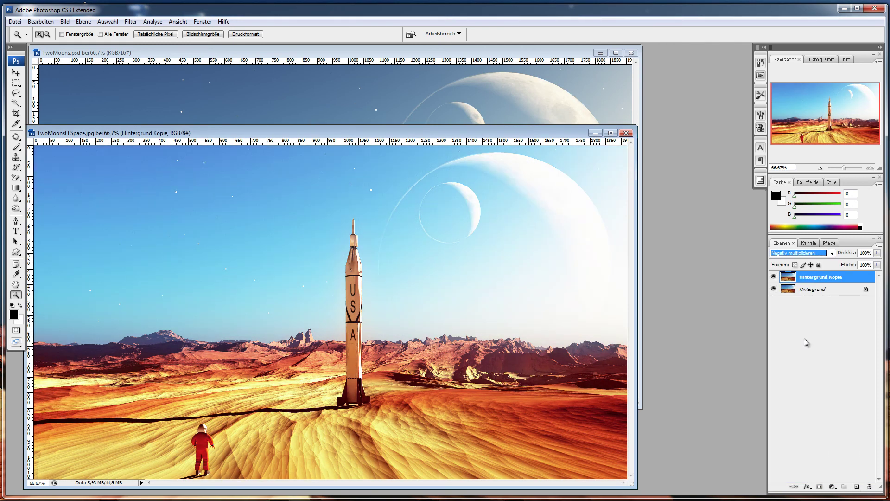
click(877, 265)
drag(877, 283, 848, 282)
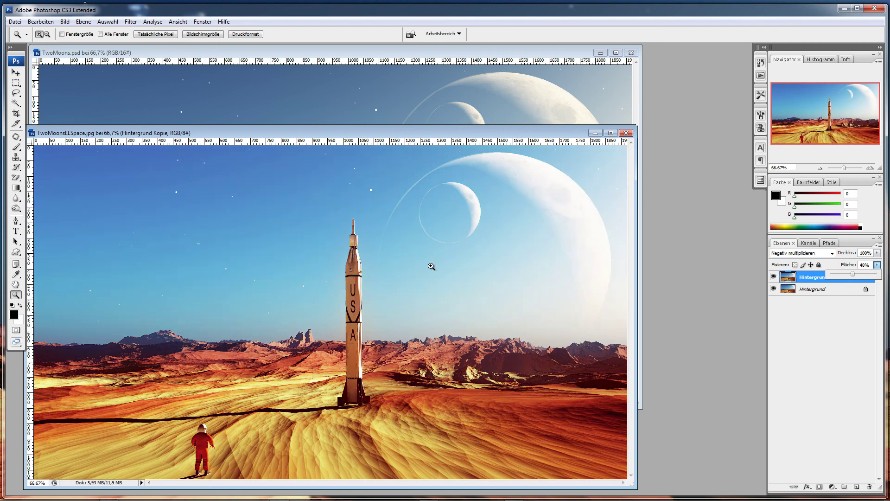
click(805, 328)
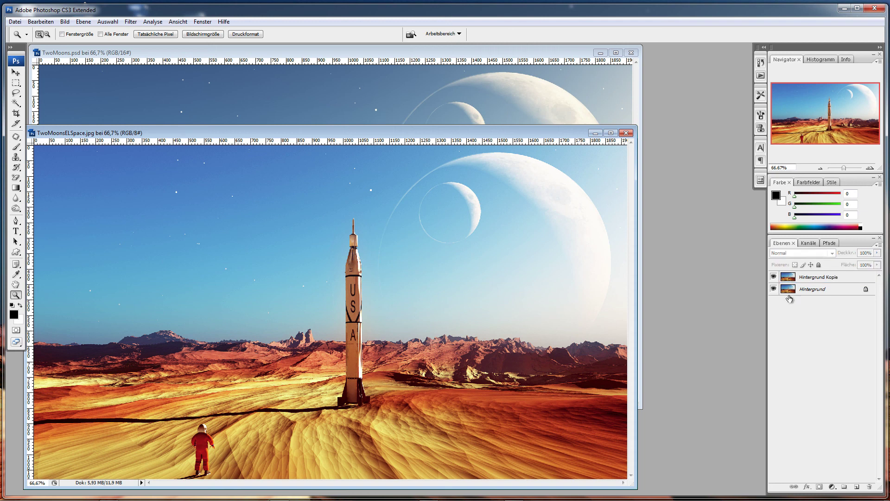
- Compare the image with and without the brightening Hintergrund Kopie layer, and delete that layer
click(773, 277)
click(773, 277)
click(773, 277)
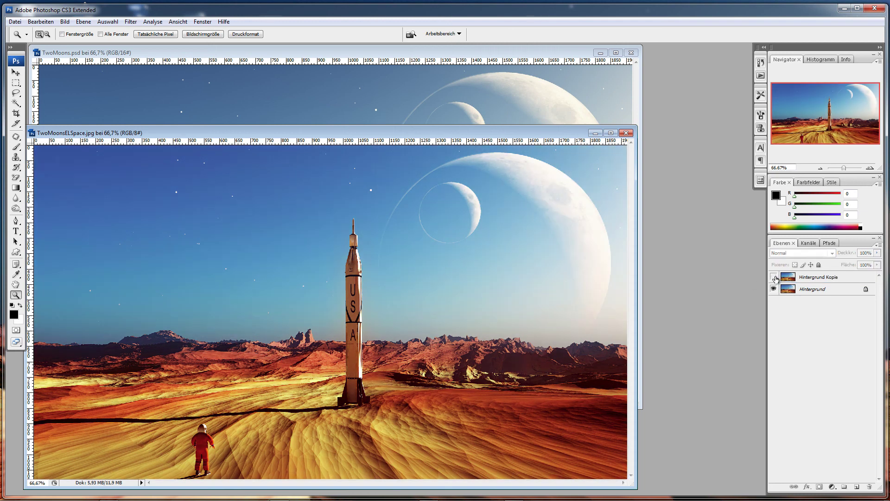
click(773, 277)
click(773, 277)
click(773, 277)
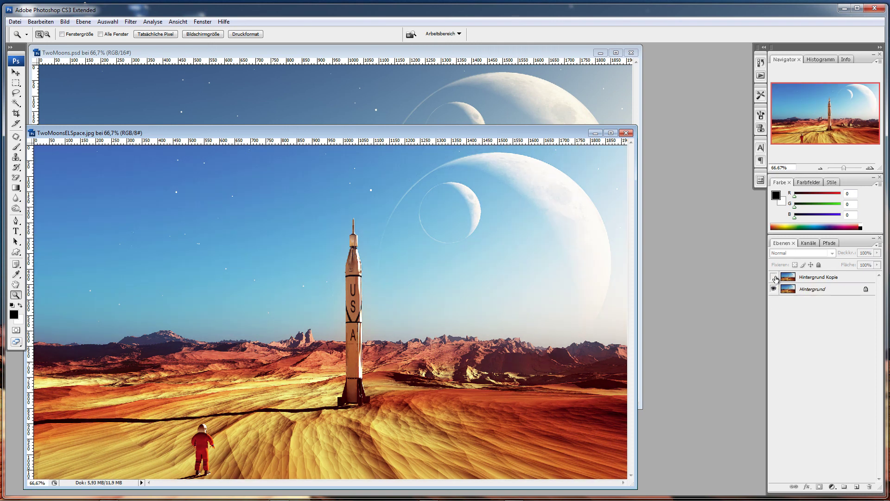
click(773, 277)
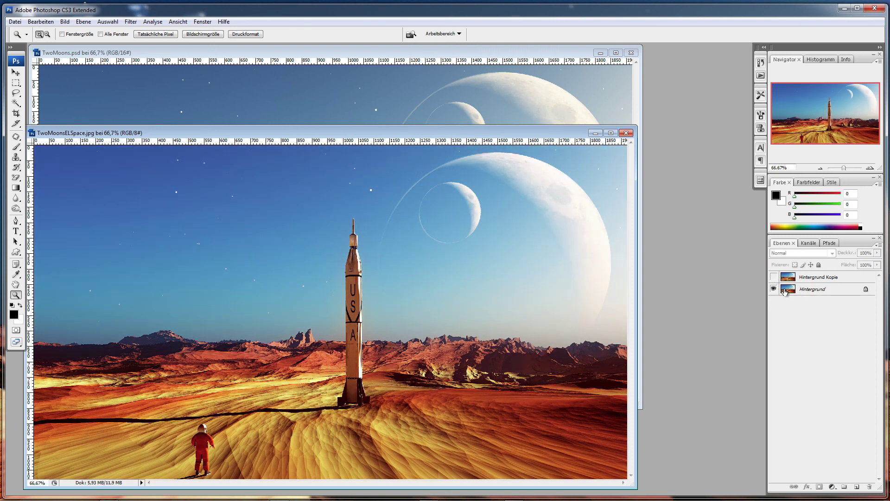
drag(804, 280, 869, 486)
- Minimise the TwoMoons.psd window and move the TwoMoonsELSpace.jpg window to the middle of the workspace
click(600, 52)
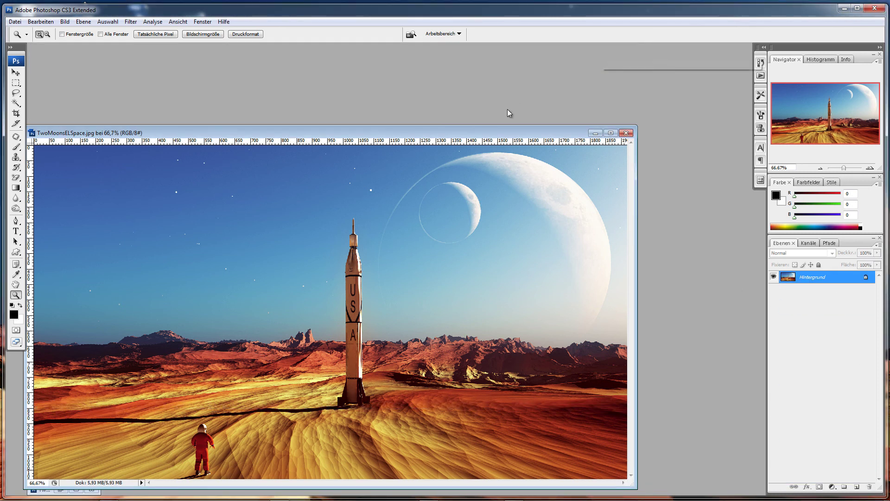
drag(468, 135, 578, 73)
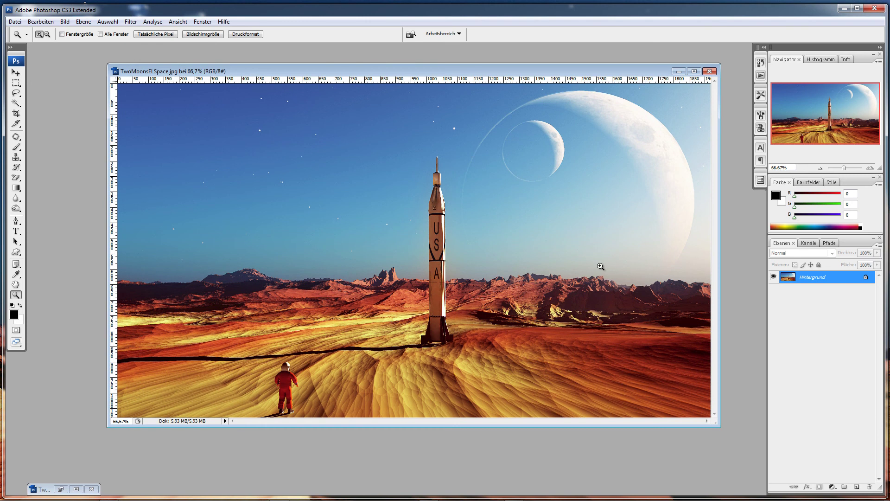